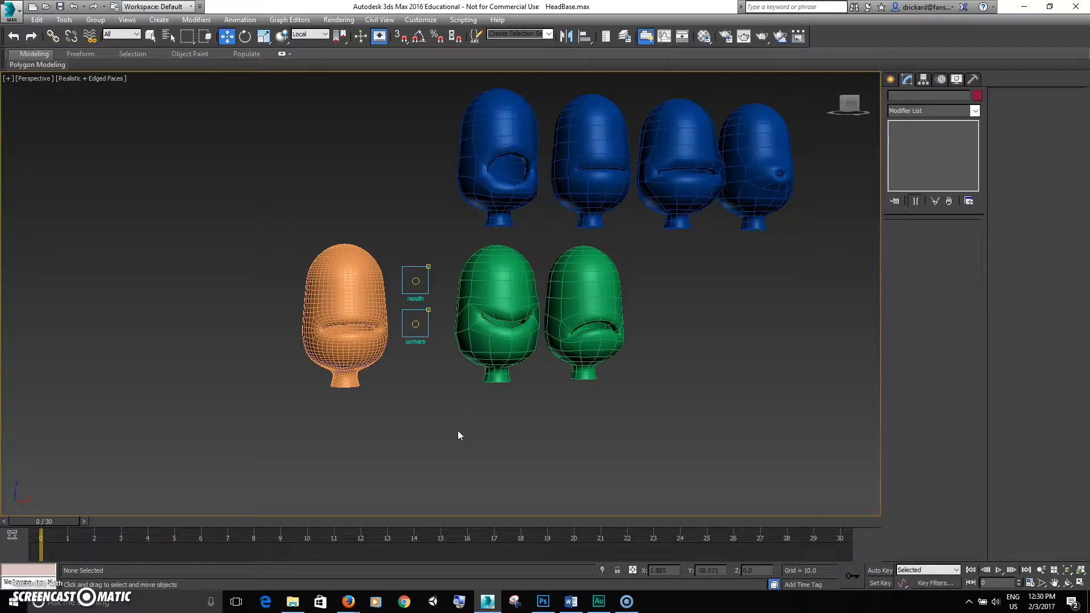
# - Create a standard sphere with a radius of about 3.857 in the front view over the orange head's upper side as an eyeball
pyautogui.click(890, 80)
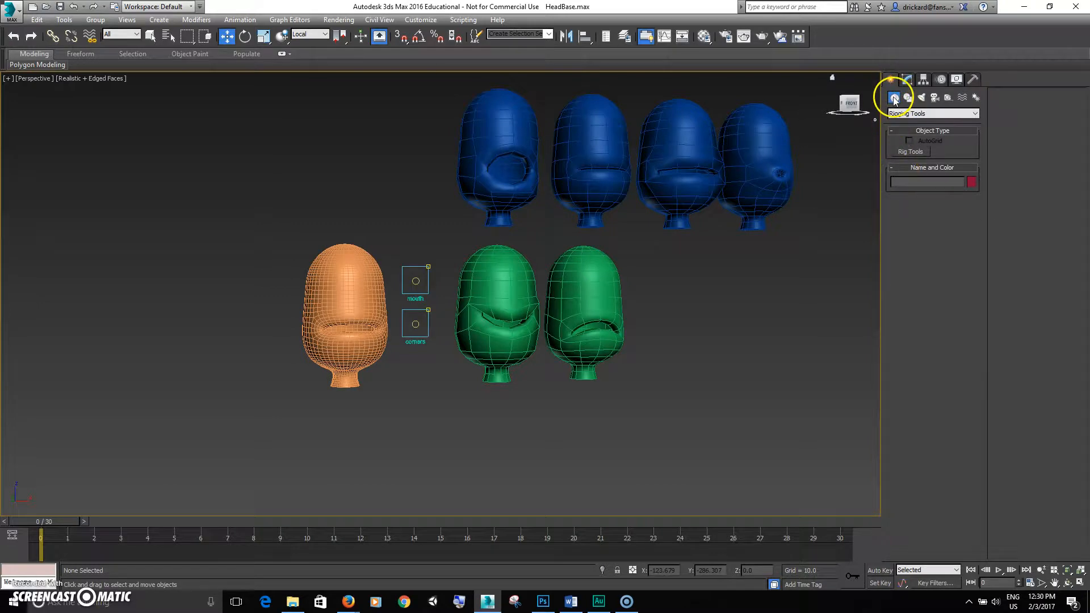
pyautogui.click(906, 114)
pyautogui.click(910, 122)
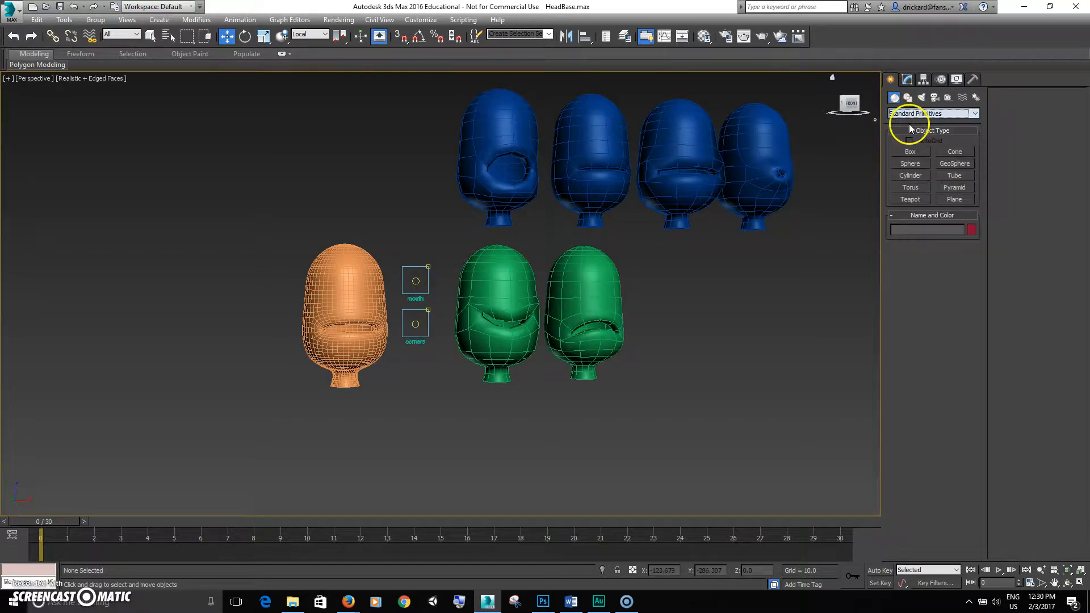
pyautogui.click(909, 165)
pyautogui.press('f')
pyautogui.moveTo(341, 272); pyautogui.dragTo(353, 281, button='middle')
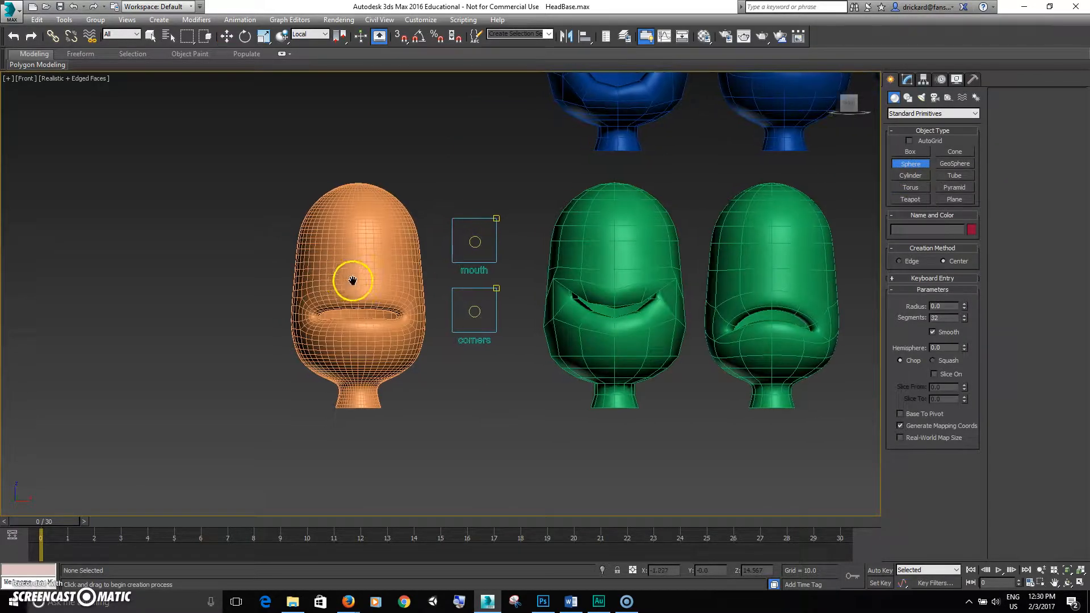
pyautogui.scroll(3, 336, 257)
pyautogui.moveTo(331, 241); pyautogui.dragTo(346, 284)
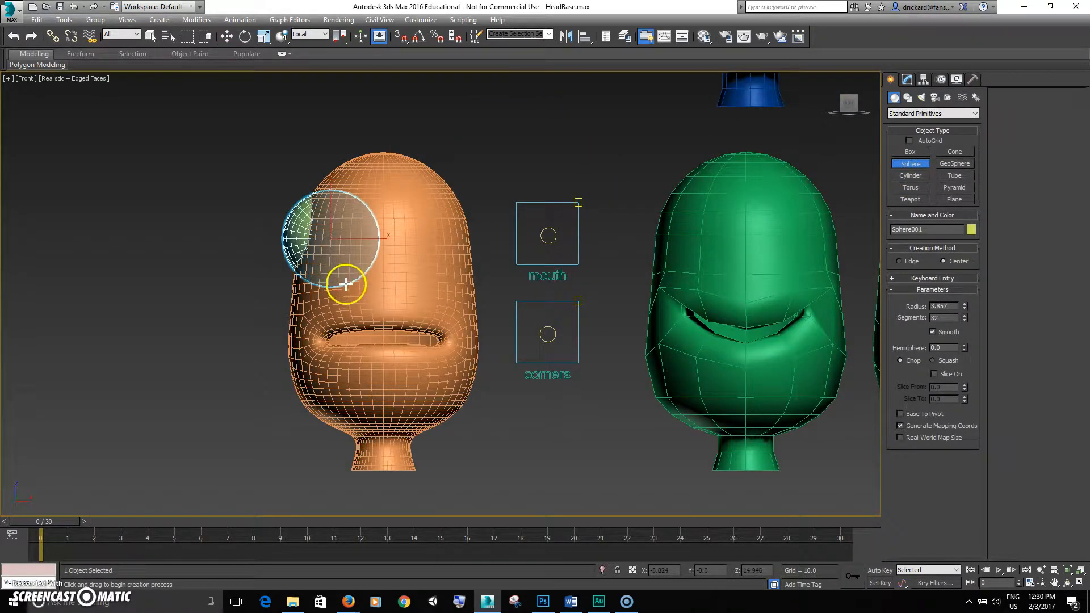
# - Move the sphere out of the head's interior and up onto the upper front of the orange head
pyautogui.keyDown('alt'); pyautogui.moveTo(347, 272); pyautogui.dragTo(407, 286, button='middle'); pyautogui.keyUp('alt')
pyautogui.press('w')
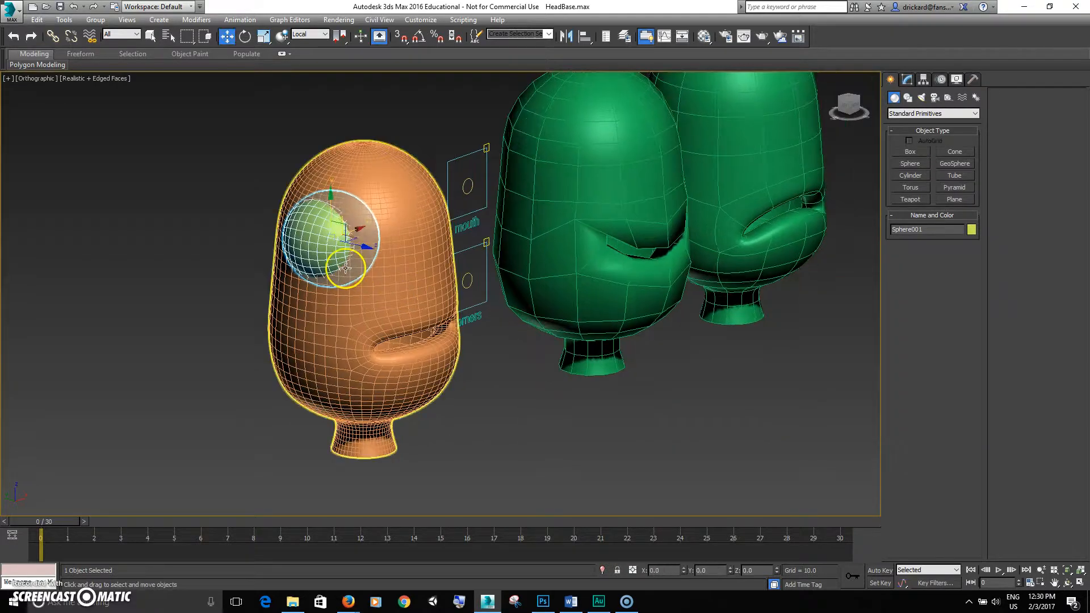
pyautogui.moveTo(366, 249); pyautogui.dragTo(411, 279)
pyautogui.keyDown('alt'); pyautogui.moveTo(411, 279); pyautogui.dragTo(434, 267, button='middle'); pyautogui.keyUp('alt')
pyautogui.moveTo(423, 266); pyautogui.dragTo(399, 269)
pyautogui.keyDown('alt'); pyautogui.moveTo(397, 270); pyautogui.dragTo(384, 252, button='middle'); pyautogui.keyUp('alt')
pyautogui.moveTo(365, 247); pyautogui.dragTo(345, 187)
pyautogui.keyDown('alt'); pyautogui.moveTo(346, 187); pyautogui.dragTo(370, 184, button='middle'); pyautogui.keyUp('alt')
pyautogui.moveTo(368, 186)
pyautogui.mouseDown()
pyautogui.moveTo(335, 173)
pyautogui.moveTo(383, 174)
pyautogui.moveTo(386, 273)
pyautogui.moveTo(382, 229)
pyautogui.moveTo(400, 235)
pyautogui.moveTo(340, 175)
pyautogui.moveTo(355, 170)
pyautogui.moveTo(360, 236)
pyautogui.mouseUp()
# - Refine the eyeball sphere's height and depth so it sits partly embedded in the face at eye level
pyautogui.press('F4')
pyautogui.press('r')
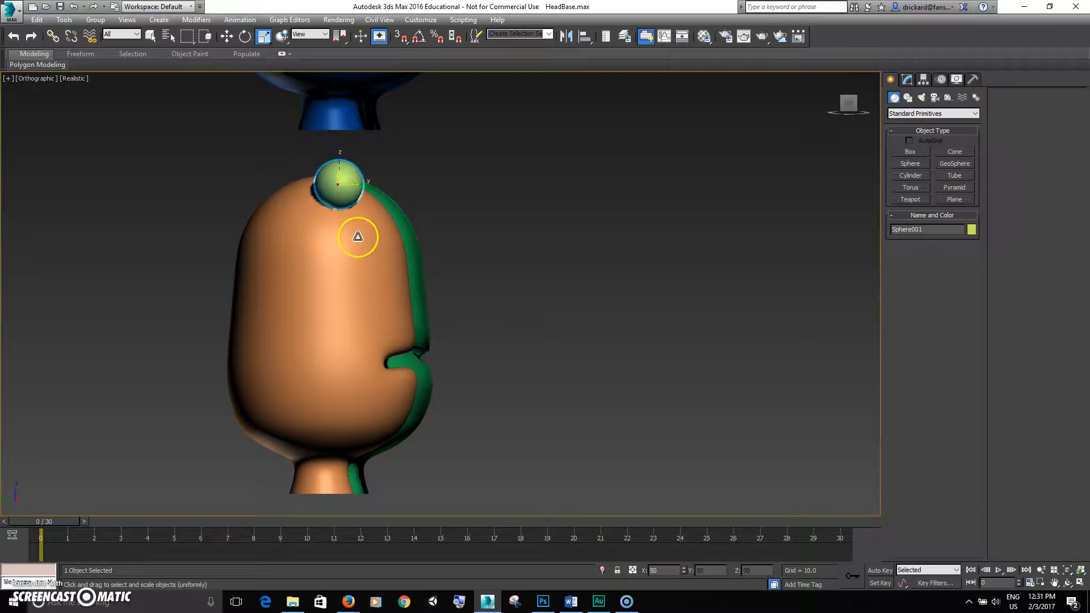
pyautogui.press('w')
pyautogui.moveTo(348, 175); pyautogui.dragTo(374, 204)
pyautogui.press('r')
pyautogui.press('w')
pyautogui.keyDown('alt'); pyautogui.moveTo(450, 254); pyautogui.dragTo(416, 253, button='middle'); pyautogui.keyUp('alt')
pyautogui.scroll(4, 370, 224)
pyautogui.press('F4')
pyautogui.scroll(-2, 351, 263)
pyautogui.scroll(-2, 346, 233)
pyautogui.scroll(4, 359, 231)
pyautogui.keyDown('alt'); pyautogui.moveTo(415, 253); pyautogui.dragTo(402, 259, button='middle'); pyautogui.keyUp('alt')
pyautogui.scroll(2, 397, 238)
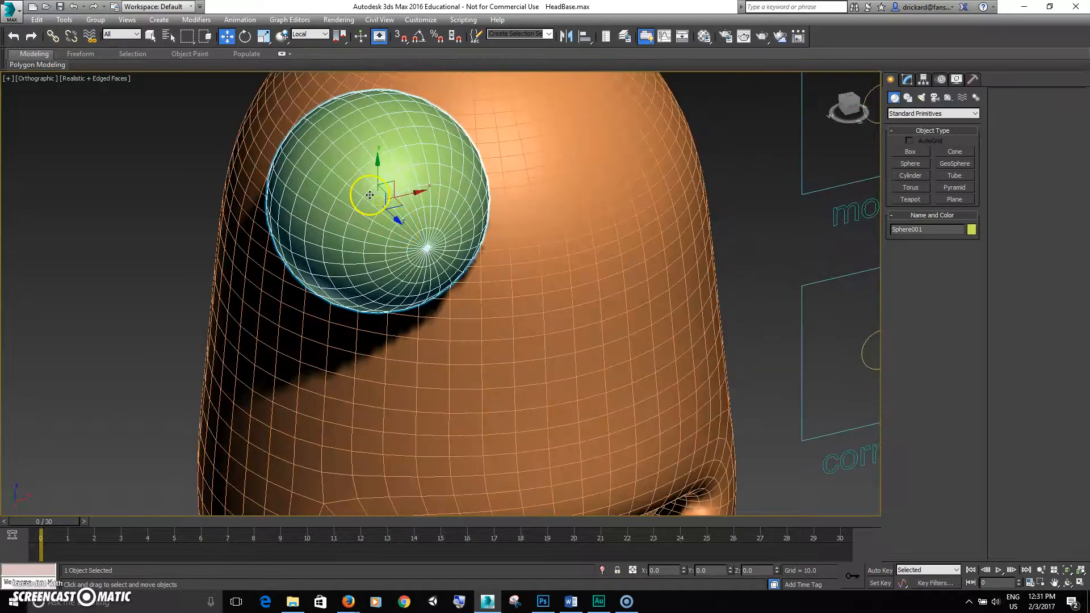
pyautogui.moveTo(391, 221); pyautogui.dragTo(384, 222, button='middle')
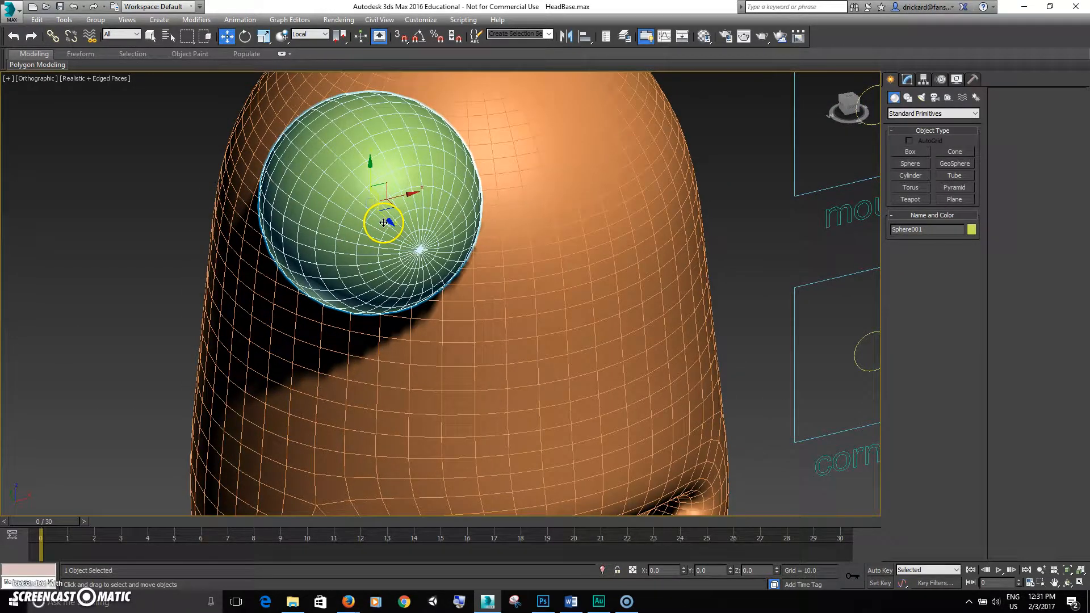
# - Clone the eyeball sphere in place as an independent copy and enlarge its radius to 4.052 to form an eyelid shell
pyautogui.keyDown('shift'); pyautogui.moveTo(385, 227); pyautogui.dragTo(469, 297); pyautogui.keyUp('shift')
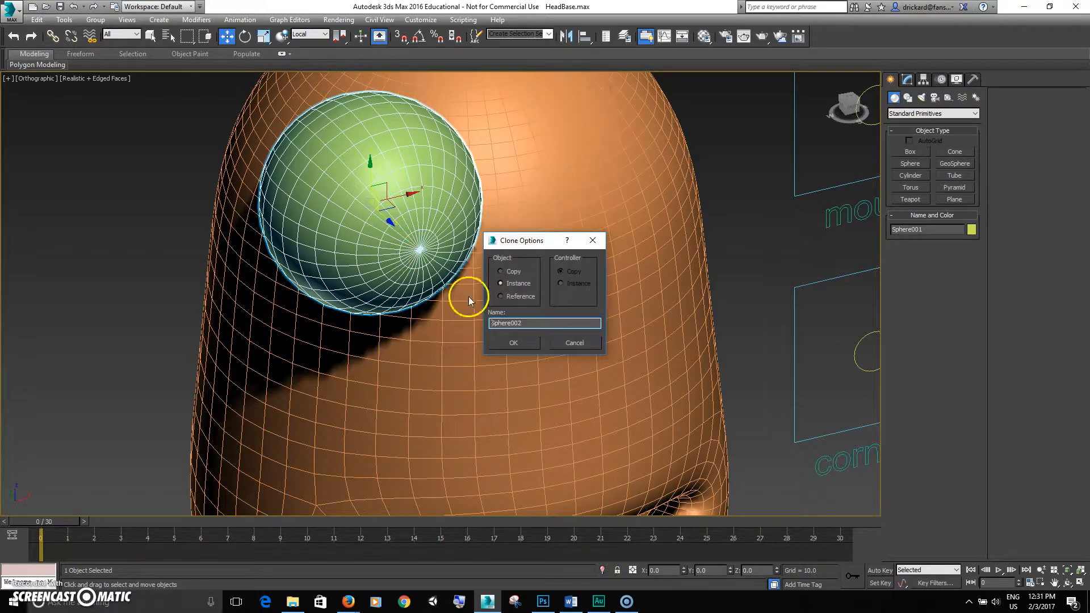
pyautogui.click(501, 272)
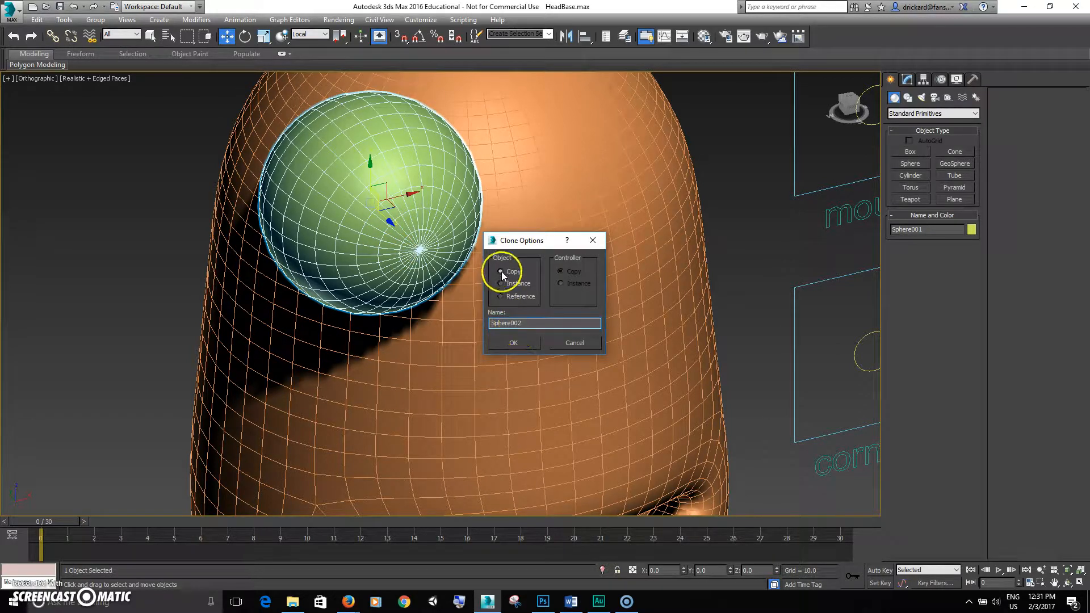
pyautogui.click(513, 341)
pyautogui.click(908, 80)
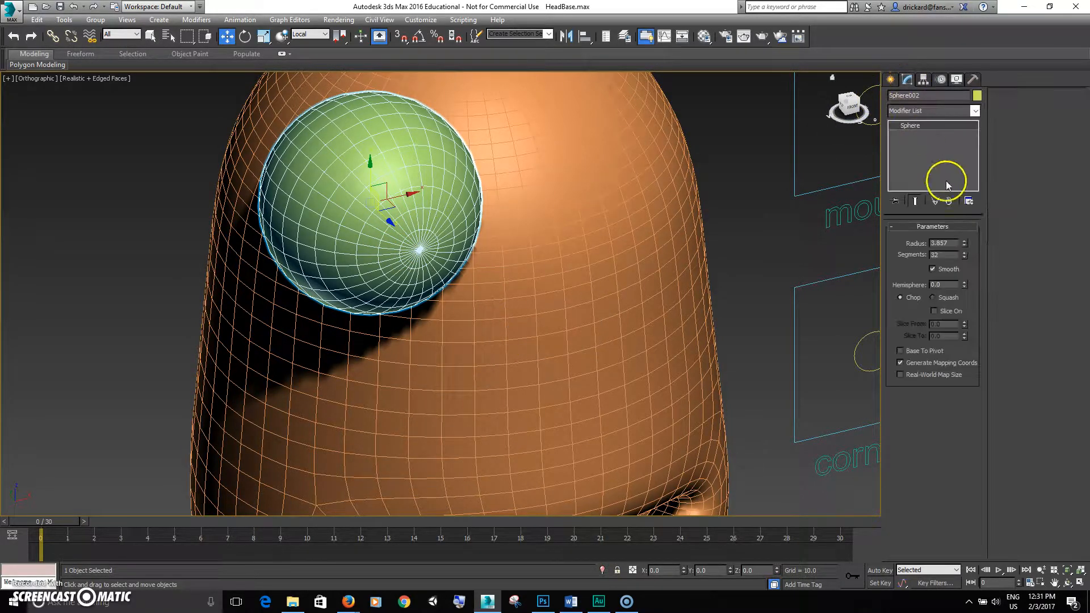
pyautogui.moveTo(966, 242); pyautogui.dragTo(964, 240)
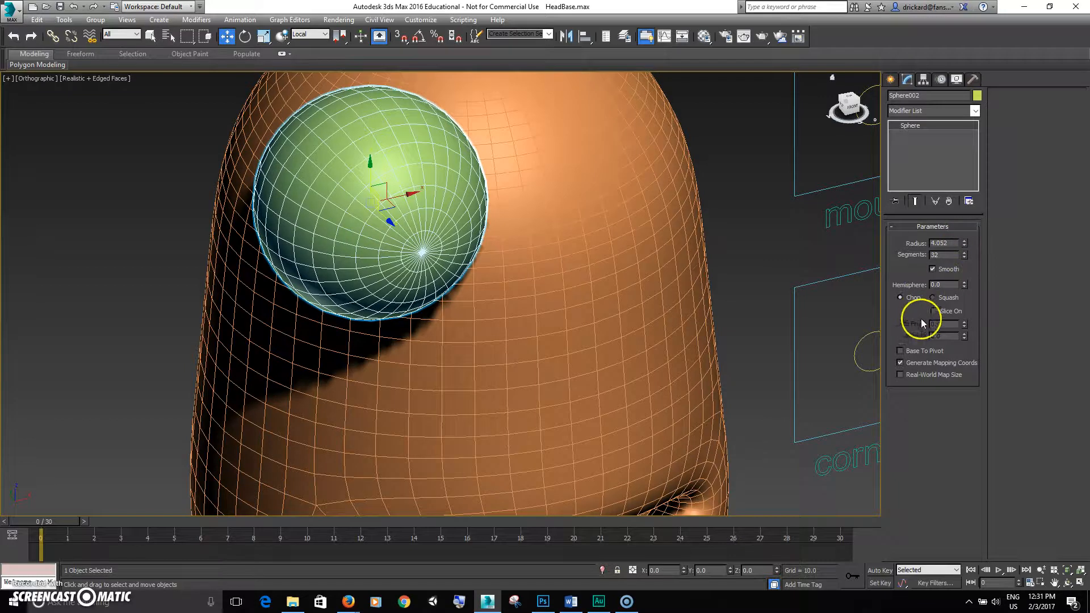
# - Slice the eyelid sphere from -107.5 to -37.5 and rotate it so the opening faces the front of the head
pyautogui.moveTo(964, 323); pyautogui.dragTo(951, 448)
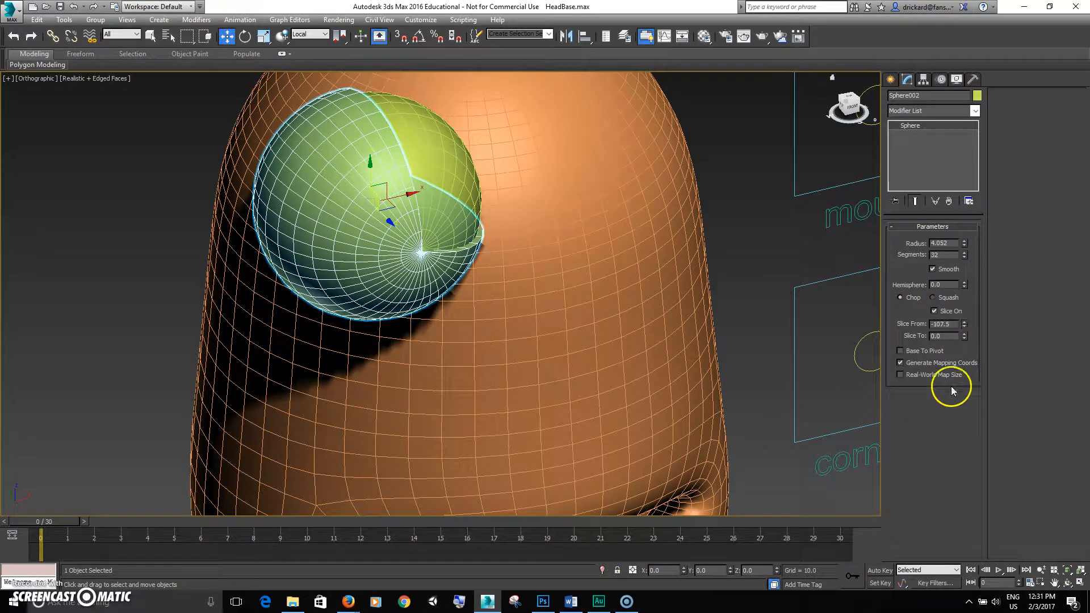
pyautogui.moveTo(964, 339); pyautogui.dragTo(960, 384)
pyautogui.keyDown('alt'); pyautogui.moveTo(424, 312); pyautogui.dragTo(419, 312, button='middle'); pyautogui.keyUp('alt')
pyautogui.press('e')
pyautogui.moveTo(394, 219); pyautogui.dragTo(268, 235)
pyautogui.scroll(-5, 271, 222)
pyautogui.keyDown('alt'); pyautogui.moveTo(280, 260); pyautogui.dragTo(443, 245, button='middle'); pyautogui.keyUp('alt')
pyautogui.scroll(4, 316, 241)
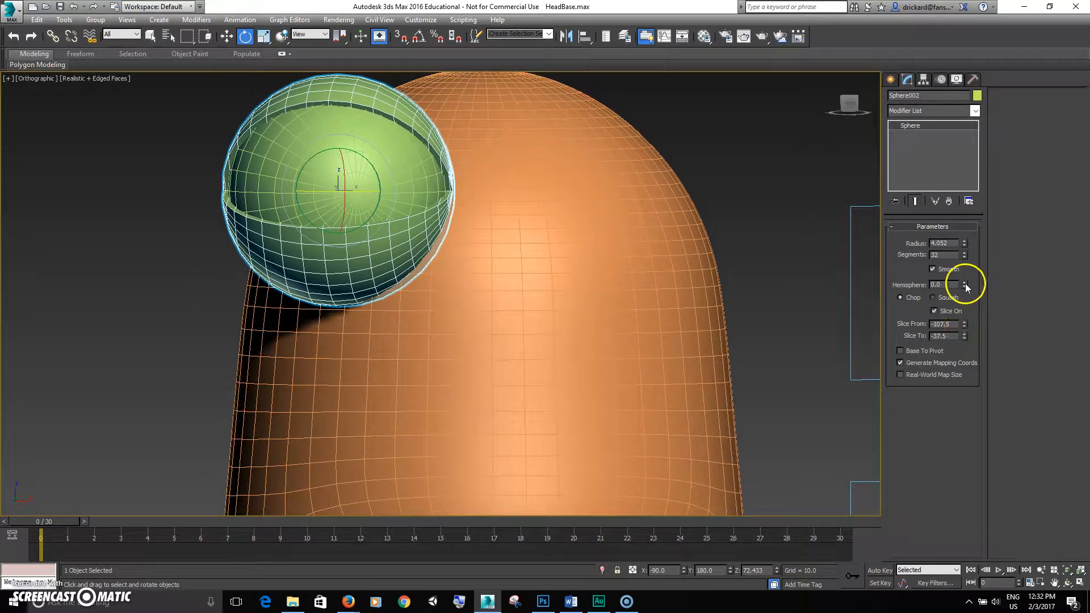
# - Increase the eyelid sphere's radius to 4.336 and widen its opening by slicing from -142.0 to -20.5
pyautogui.keyDown('alt'); pyautogui.moveTo(575, 282); pyautogui.dragTo(502, 292, button='middle'); pyautogui.keyUp('alt')
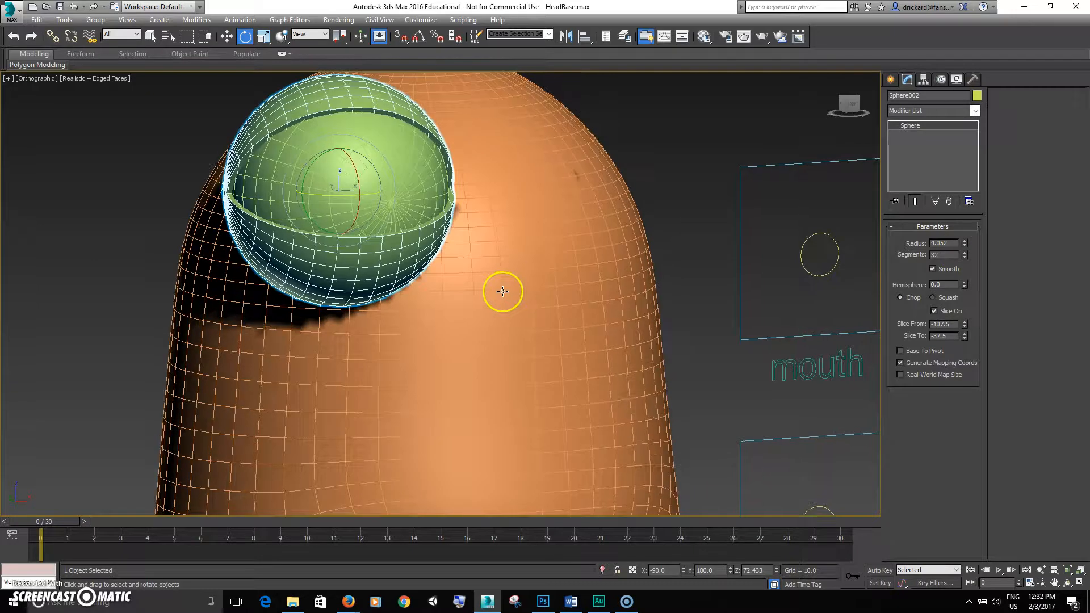
pyautogui.moveTo(964, 241); pyautogui.dragTo(964, 238)
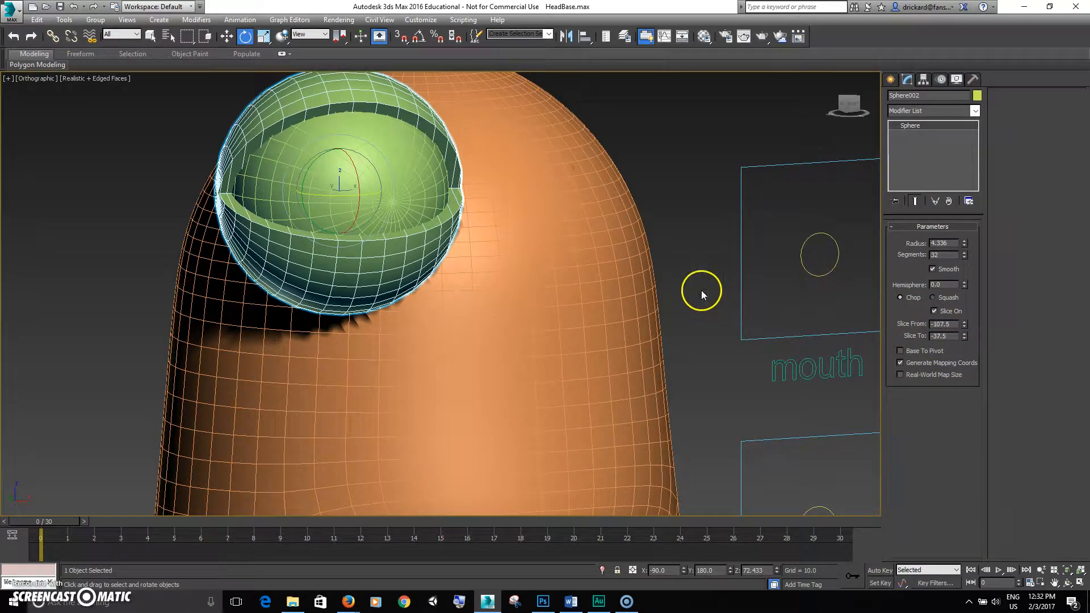
pyautogui.moveTo(445, 243)
pyautogui.keyDown('alt'); pyautogui.mouseDown(button='middle')
pyautogui.moveTo(428, 254)
pyautogui.moveTo(437, 248)
pyautogui.mouseUp(button='middle'); pyautogui.keyUp('alt')
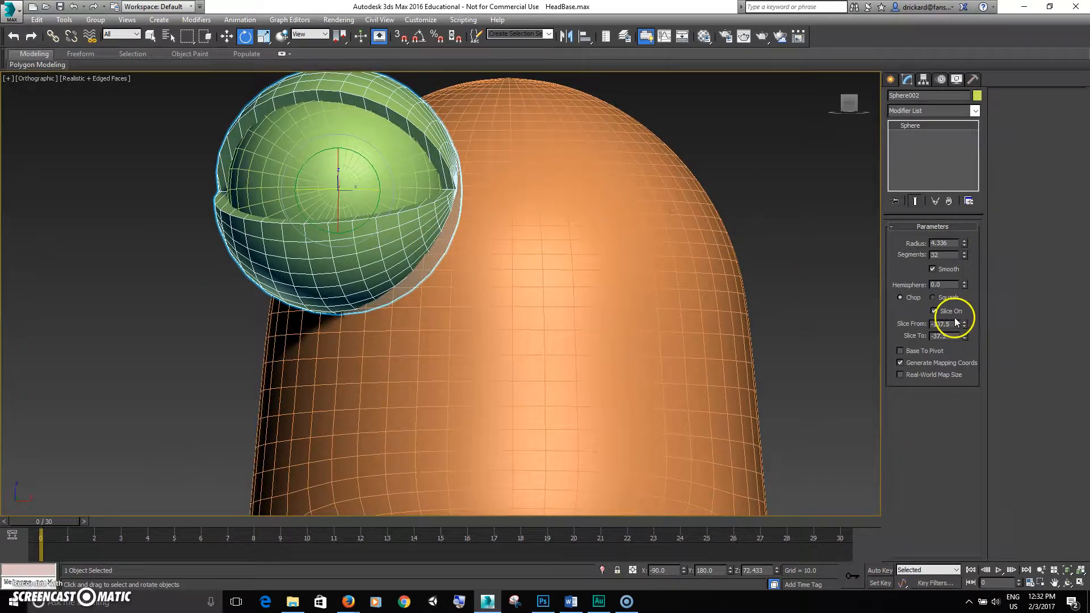
pyautogui.click(963, 335)
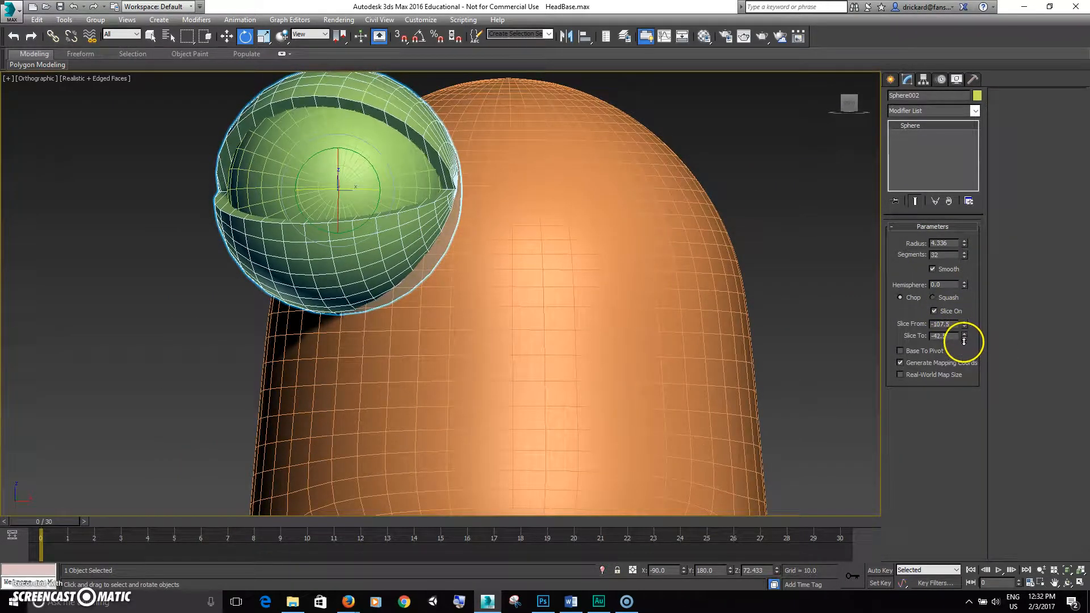
pyautogui.moveTo(963, 324); pyautogui.dragTo(973, 360)
pyautogui.keyDown('alt'); pyautogui.moveTo(627, 329); pyautogui.dragTo(596, 353, button='middle'); pyautogui.keyUp('alt')
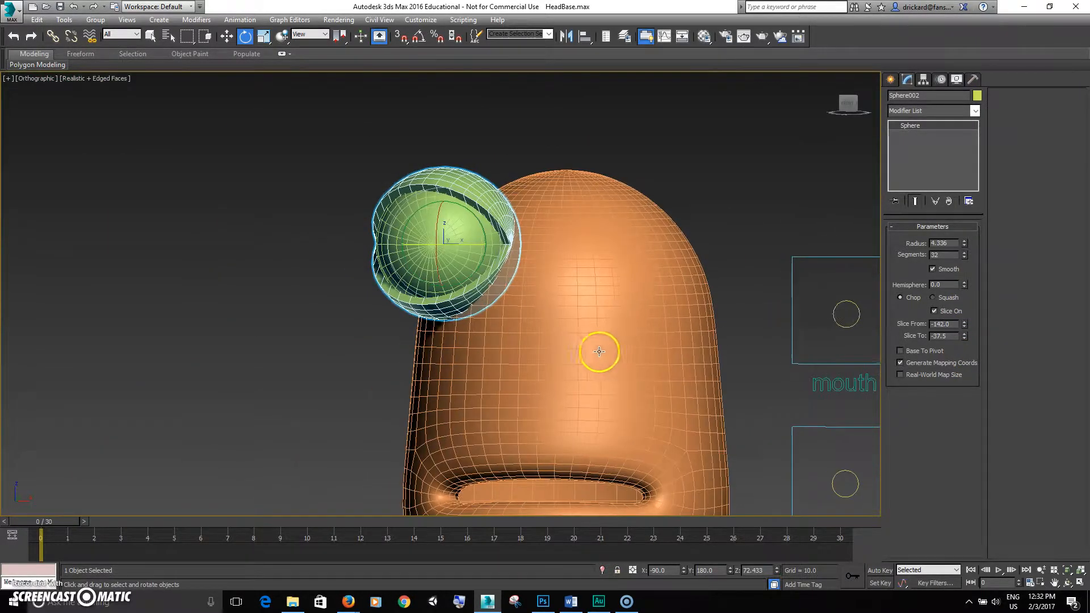
pyautogui.moveTo(965, 339)
pyautogui.mouseDown()
pyautogui.moveTo(963, 305)
pyautogui.moveTo(963, 357)
pyautogui.moveTo(965, 285)
pyautogui.moveTo(958, 342)
pyautogui.mouseUp()
pyautogui.moveTo(955, 379); pyautogui.dragTo(955, 391)
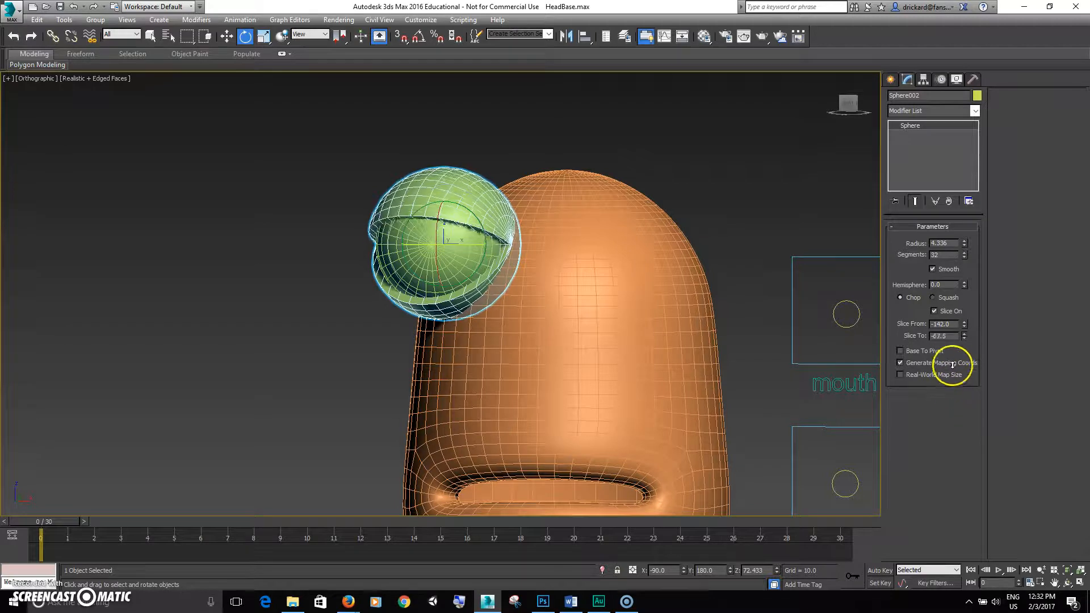
# - Rotate the eyelid sphere so its widened opening wraps evenly around the front of the eyeball
pyautogui.keyDown('alt'); pyautogui.moveTo(798, 313); pyautogui.dragTo(475, 208, button='middle'); pyautogui.keyUp('alt')
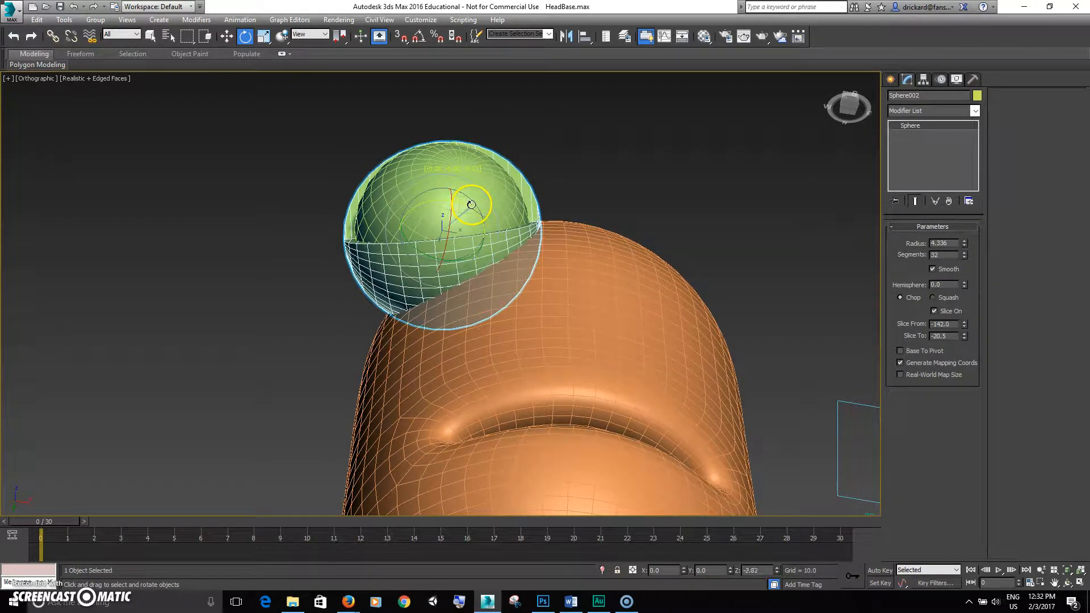
pyautogui.keyDown('alt'); pyautogui.moveTo(468, 204); pyautogui.dragTo(495, 233, button='middle'); pyautogui.keyUp('alt')
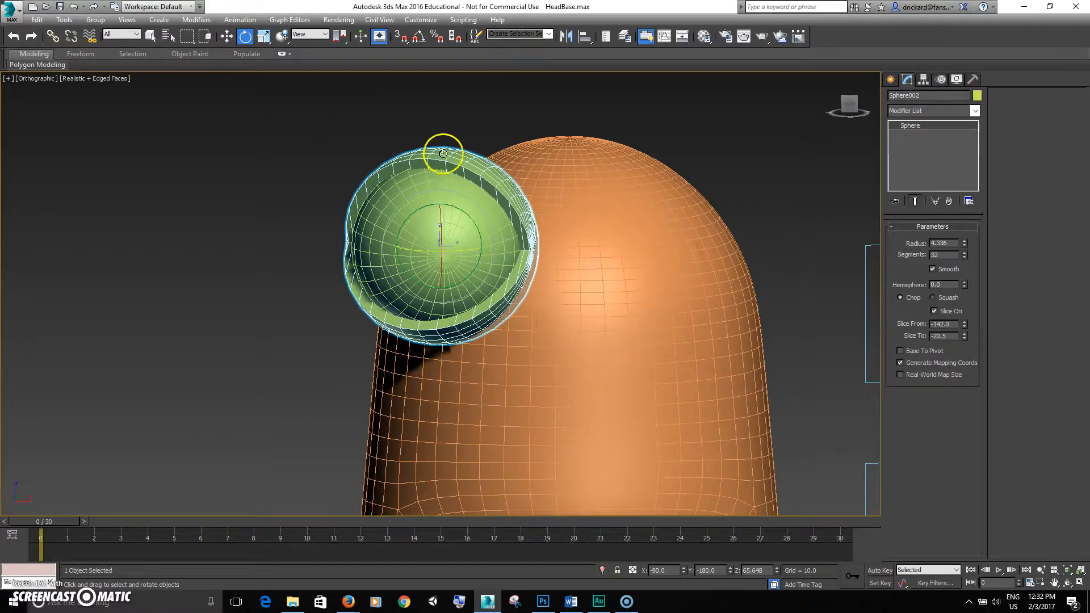
pyautogui.keyDown('alt'); pyautogui.moveTo(444, 153); pyautogui.dragTo(431, 169, button='middle'); pyautogui.keyUp('alt')
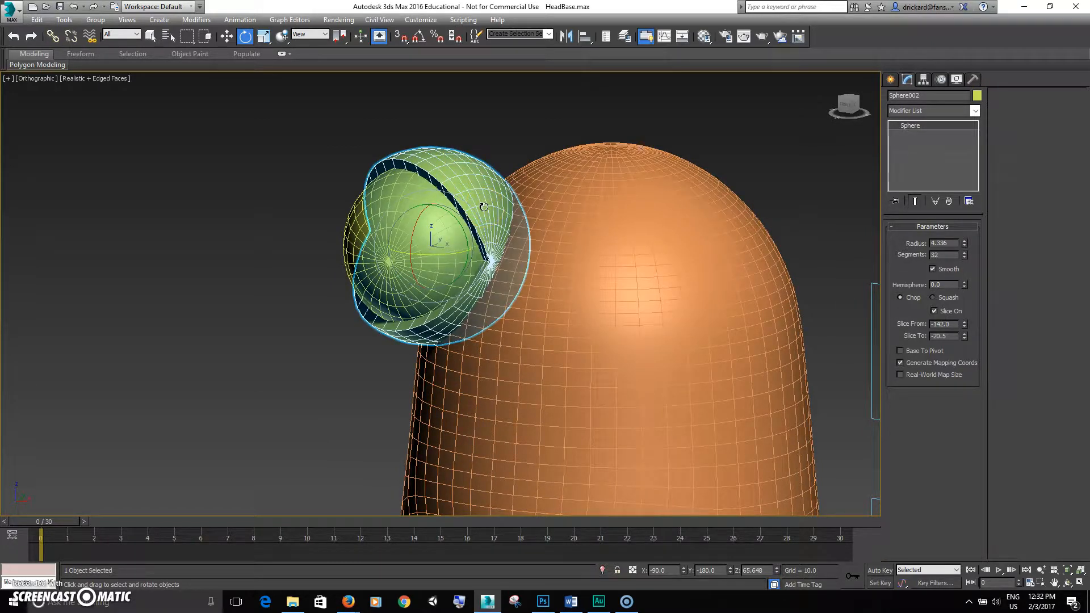
pyautogui.keyDown('alt'); pyautogui.moveTo(474, 259); pyautogui.dragTo(325, 200, button='middle'); pyautogui.keyUp('alt')
pyautogui.moveTo(239, 148); pyautogui.dragTo(309, 173)
pyautogui.keyDown('alt'); pyautogui.moveTo(310, 173); pyautogui.dragTo(453, 209, button='middle'); pyautogui.keyUp('alt')
# - Select the inner eyeball sphere and convert the first material to Multi/Sub-Object, keeping the old material as a sub-material
pyautogui.scroll(4, 294, 173)
pyautogui.click(338, 189)
pyautogui.moveTo(475, 246)
pyautogui.keyDown('alt'); pyautogui.mouseDown(button='middle')
pyautogui.moveTo(521, 246)
pyautogui.moveTo(466, 234)
pyautogui.mouseUp(button='middle'); pyautogui.keyUp('alt')
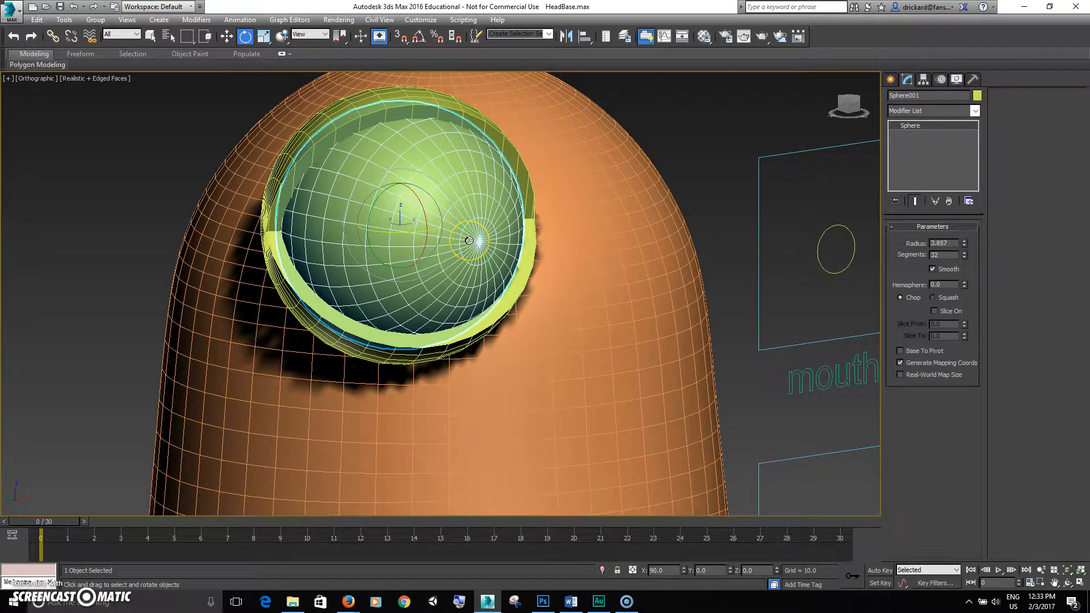
pyautogui.press('m')
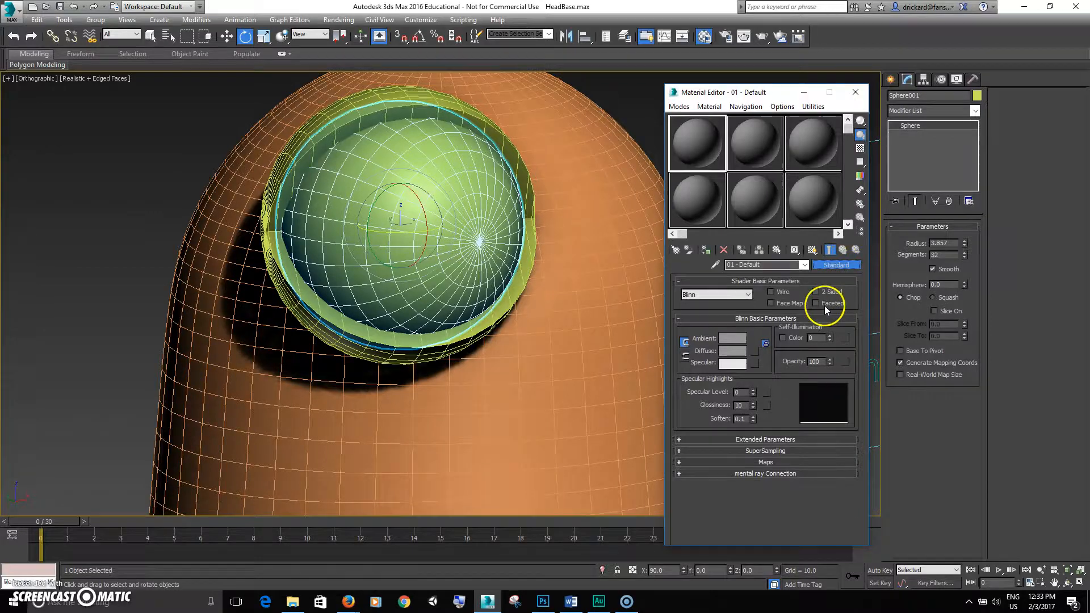
pyautogui.click(836, 265)
pyautogui.doubleClick(459, 272)
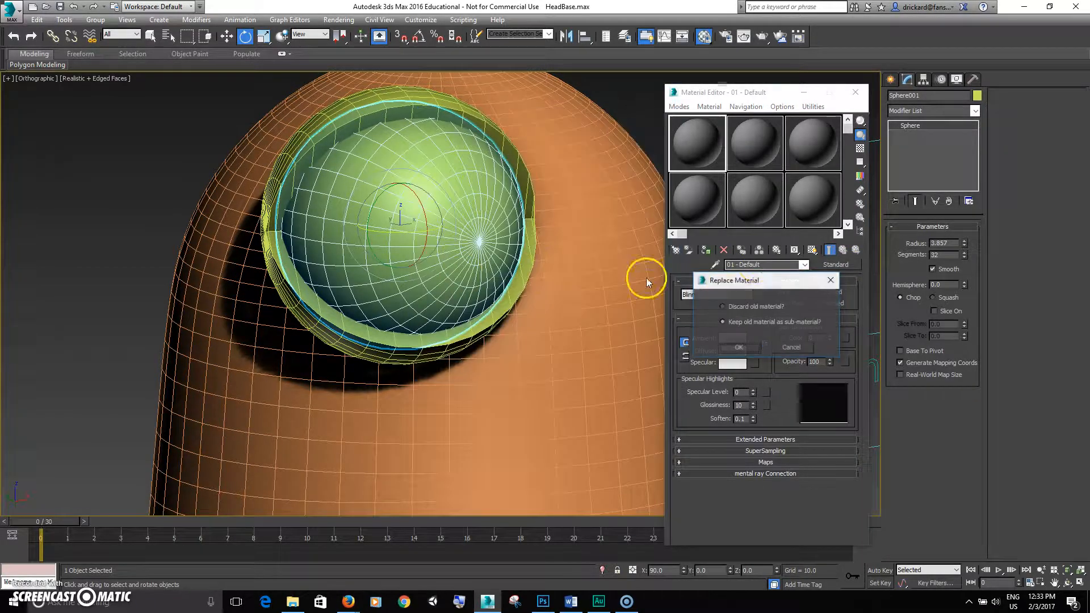
pyautogui.click(739, 347)
# - Delete the surplus sub-materials so that only IDs 1 to 3 remain
pyautogui.click(812, 296)
pyautogui.click(813, 297)
pyautogui.click(812, 297)
pyautogui.click(813, 297)
pyautogui.click(813, 297)
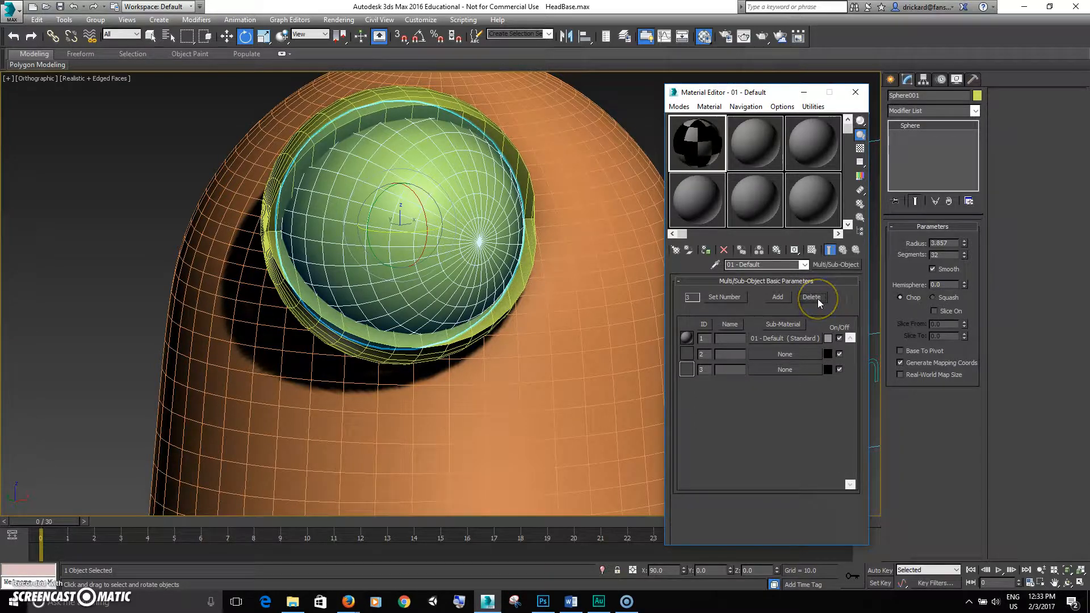
# - Copy the ID 1 sub-material to IDs 2 and 3 as independent standard materials
pyautogui.click(808, 339)
pyautogui.moveTo(802, 355); pyautogui.dragTo(778, 367)
pyautogui.click(741, 353)
pyautogui.click(744, 352)
# - Set the ID 1 sub-material's colour to white
pyautogui.click(827, 340)
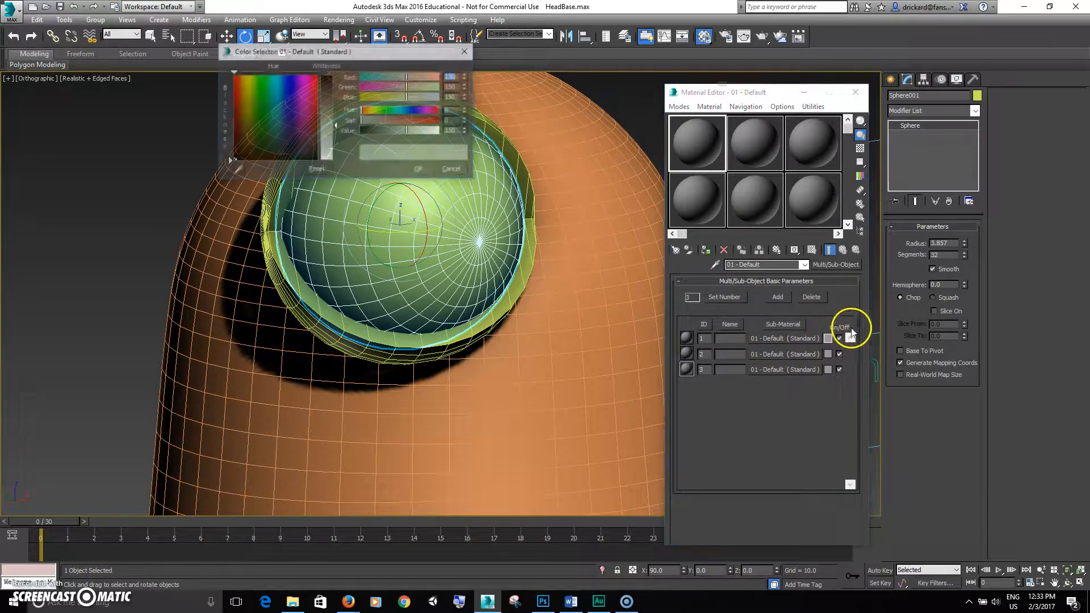
pyautogui.moveTo(408, 132); pyautogui.dragTo(447, 134)
pyautogui.click(420, 170)
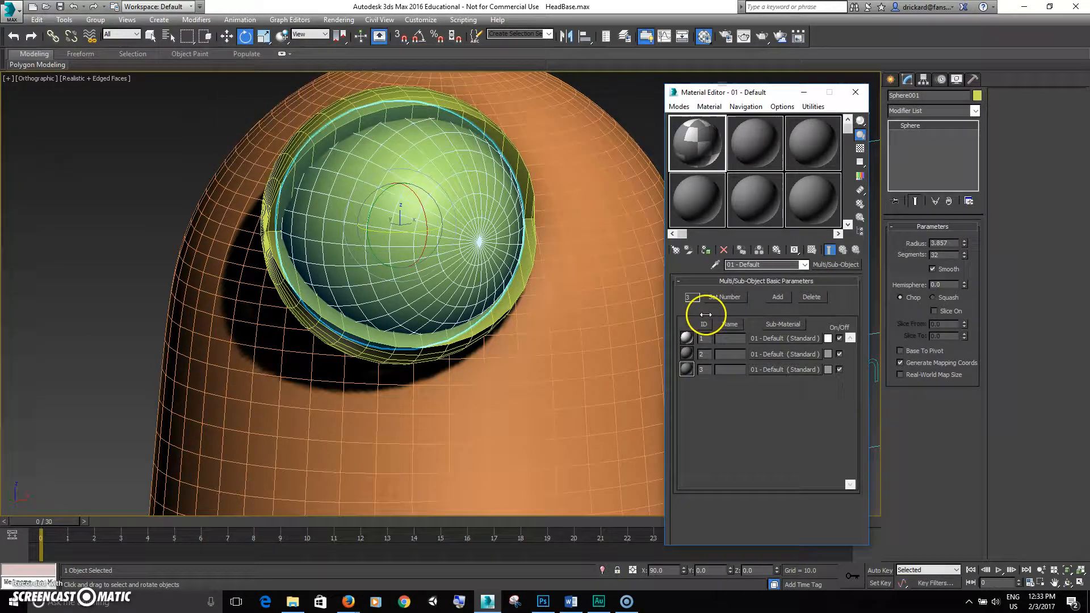
# - Set the ID 2 sub-material's colour to a fully saturated green with a value of 181
pyautogui.click(827, 353)
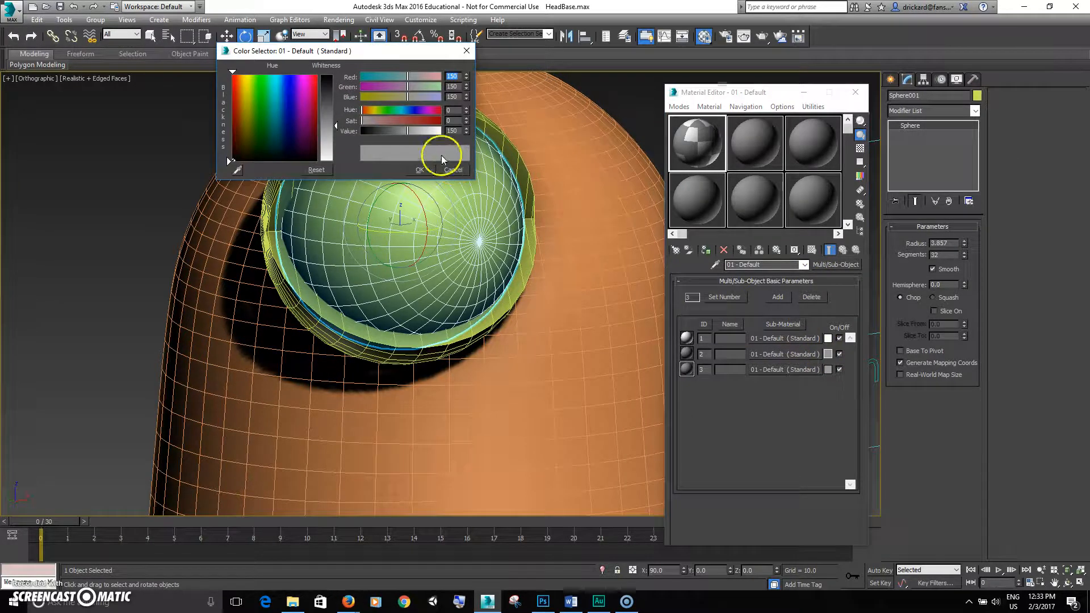
pyautogui.click(393, 109)
pyautogui.moveTo(391, 120); pyautogui.dragTo(442, 124)
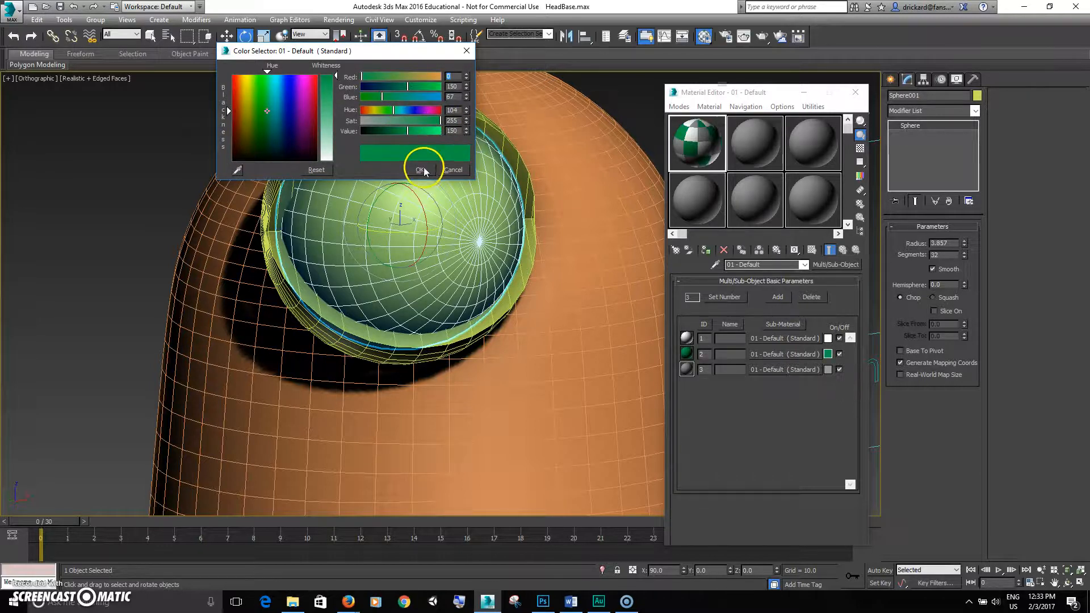
pyautogui.click(416, 131)
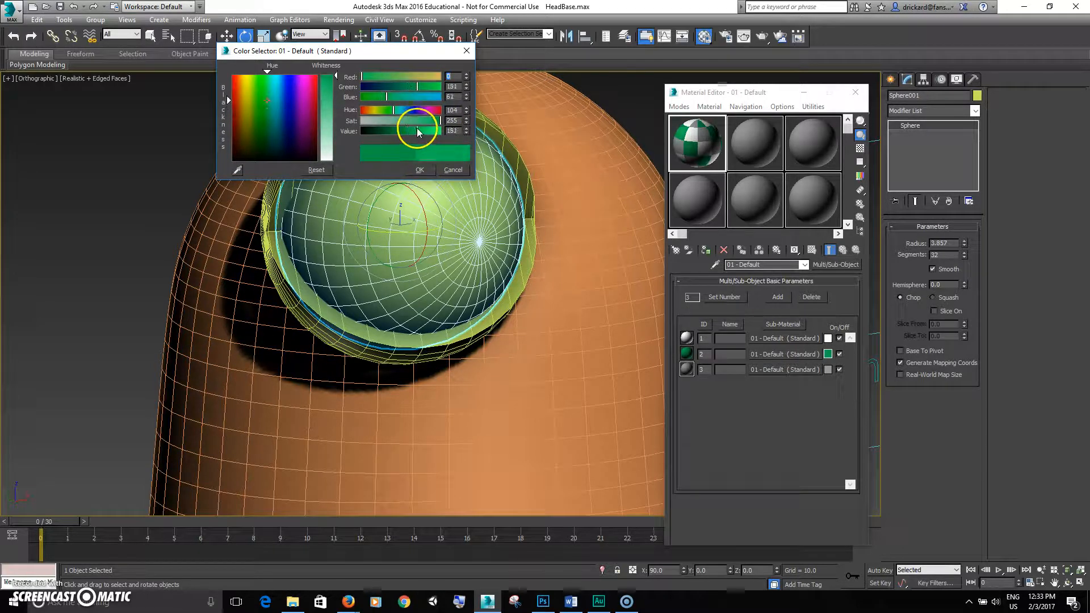
pyautogui.moveTo(409, 97); pyautogui.dragTo(379, 97)
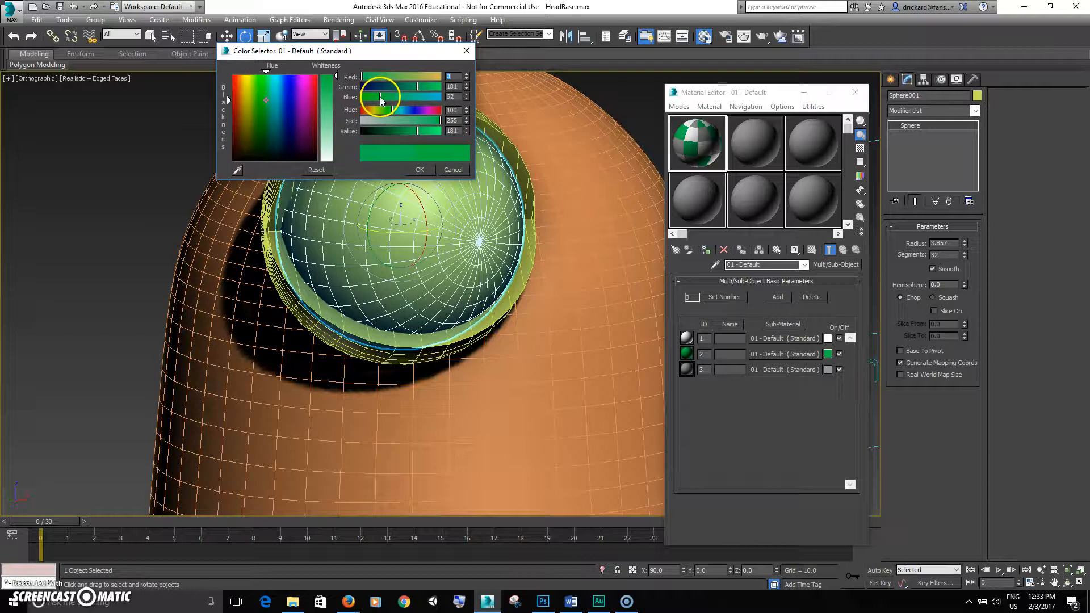
pyautogui.click(423, 168)
# - Set the ID 3 sub-material's colour to black
pyautogui.click(828, 369)
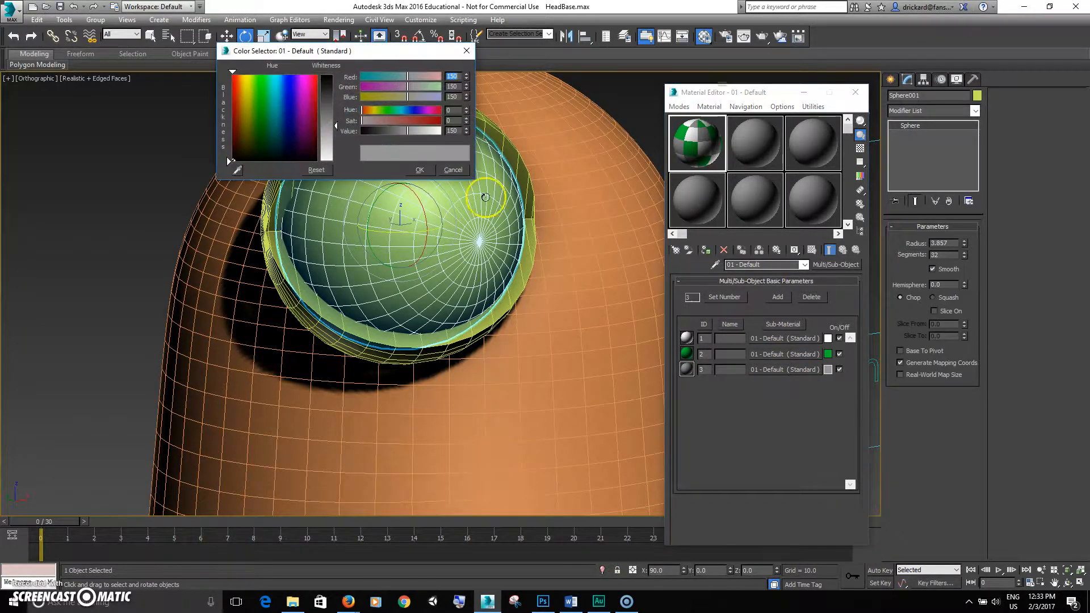
pyautogui.moveTo(398, 137); pyautogui.dragTo(338, 121)
pyautogui.click(421, 171)
pyautogui.keyDown('alt'); pyautogui.moveTo(572, 199); pyautogui.dragTo(487, 202, button='middle'); pyautogui.keyUp('alt')
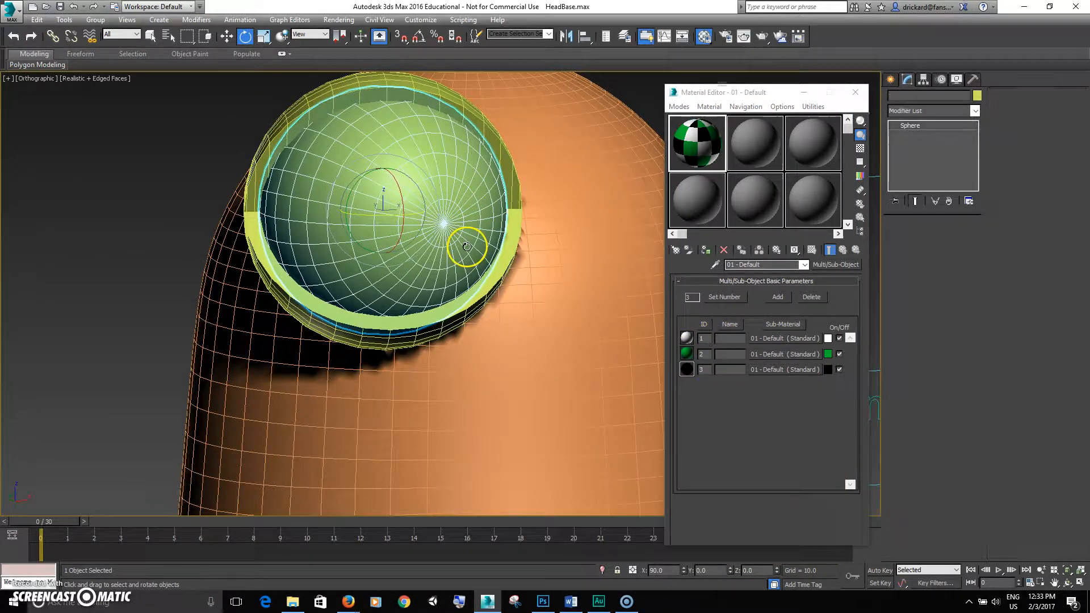
# - Add an Edit Poly modifier to the eyeball sphere and select all of its polygons
pyautogui.click(976, 112)
pyautogui.click(952, 60)
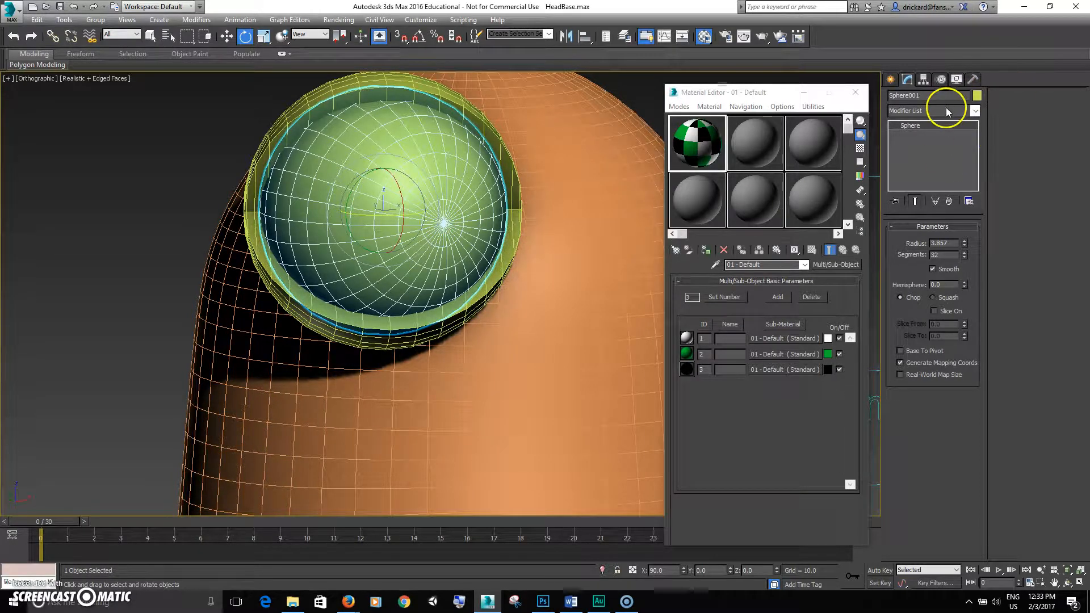
pyautogui.click(975, 112)
pyautogui.moveTo(977, 145); pyautogui.dragTo(983, 239)
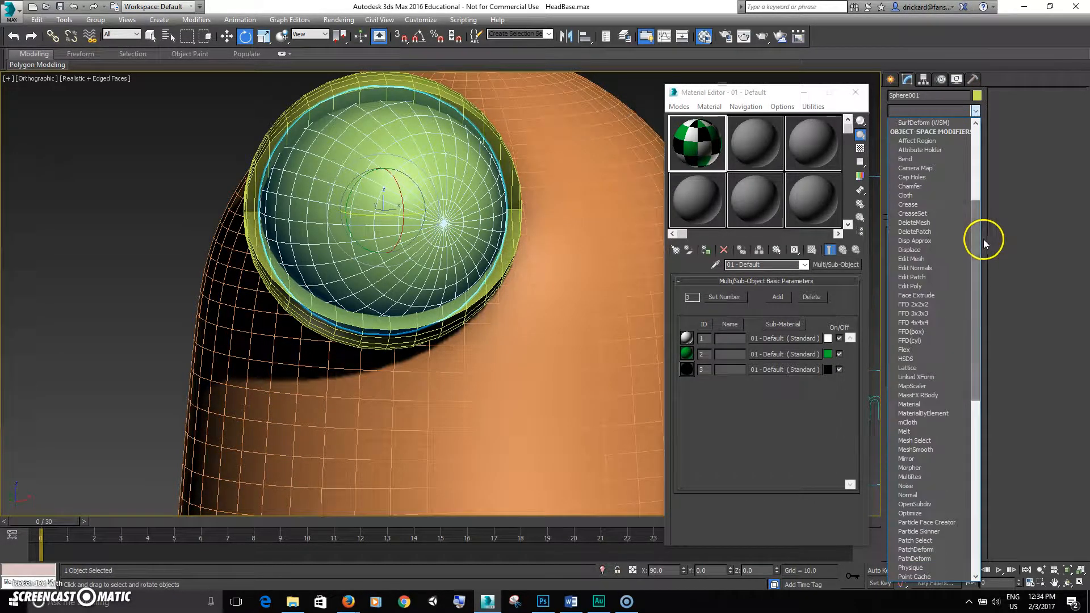
pyautogui.click(934, 287)
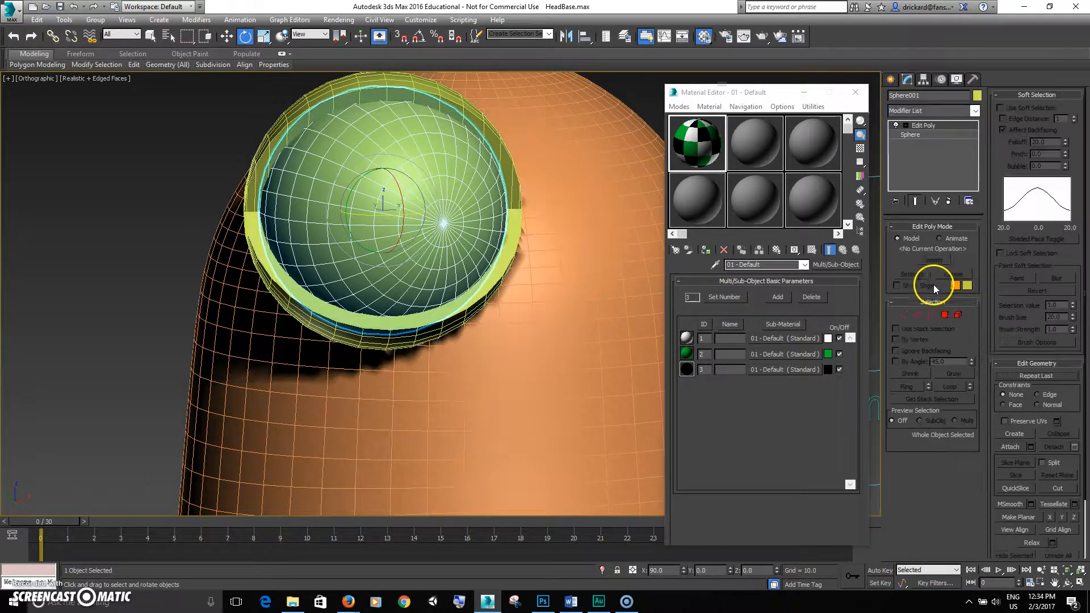
pyautogui.click(945, 315)
pyautogui.hotkey('ctrl', 'a')
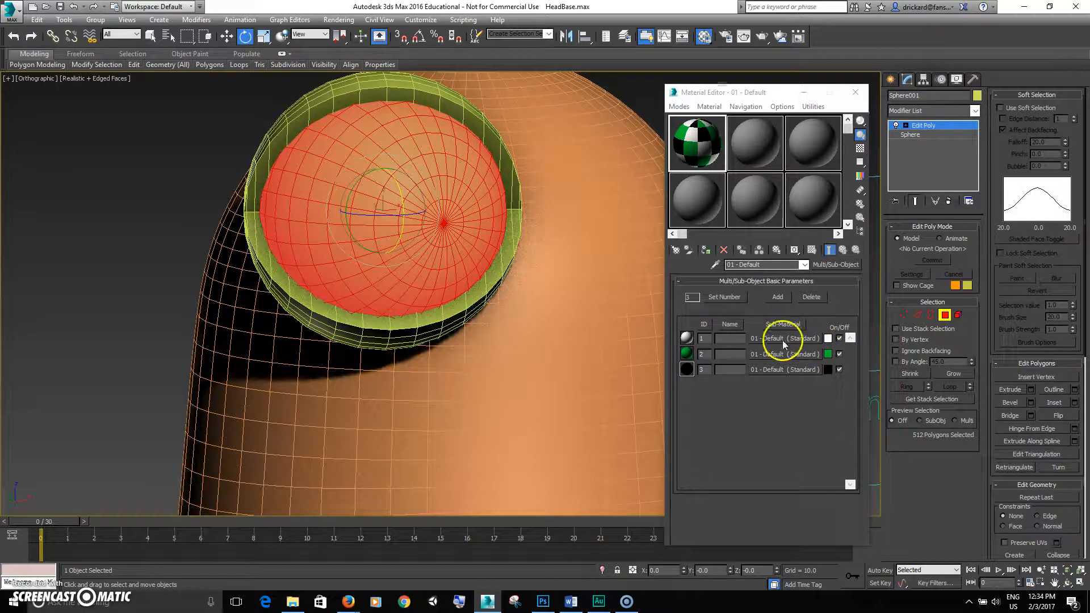
# - Assign the white, green and black multi/sub-object material to the eyeball's polygons and clear the polygon selection
pyautogui.scroll(-5, 1066, 168)
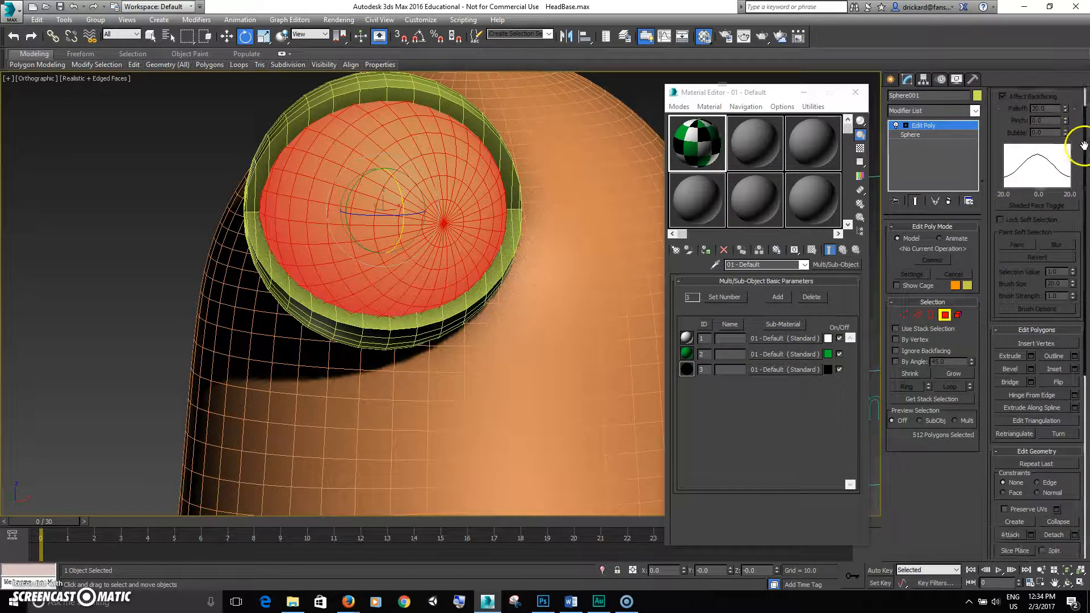
pyautogui.scroll(-5, 1076, 193)
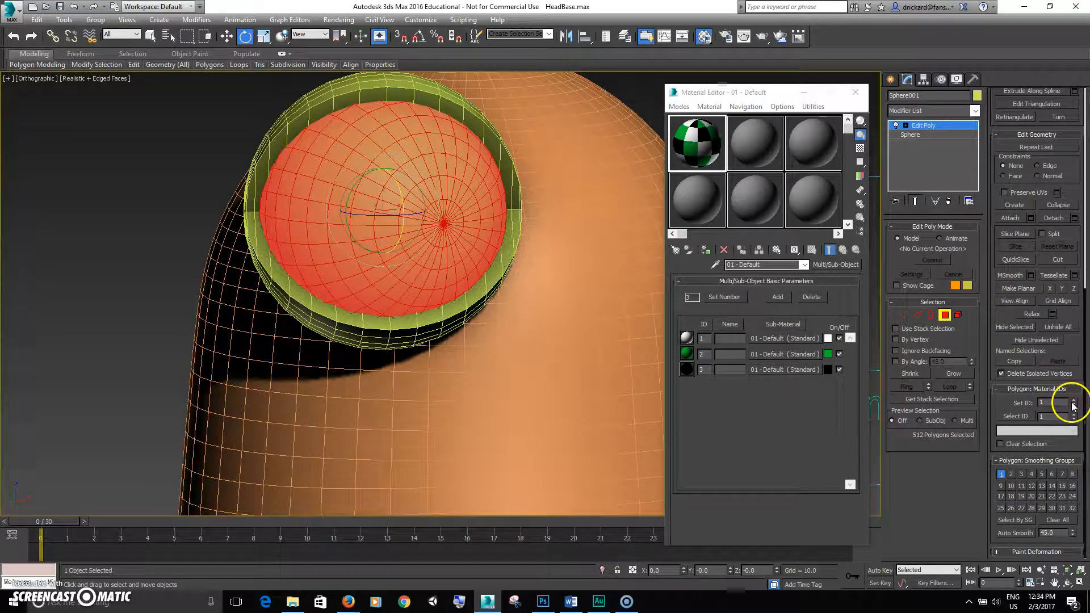
pyautogui.click(697, 163)
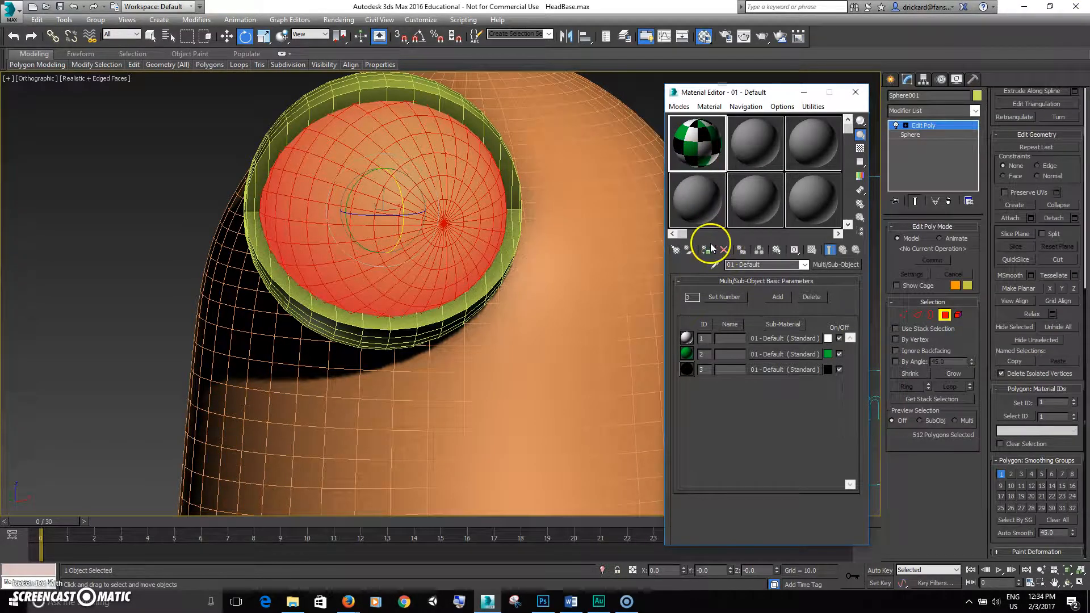
pyautogui.click(707, 250)
pyautogui.moveTo(623, 251); pyautogui.dragTo(569, 262, button='middle')
pyautogui.click(626, 132)
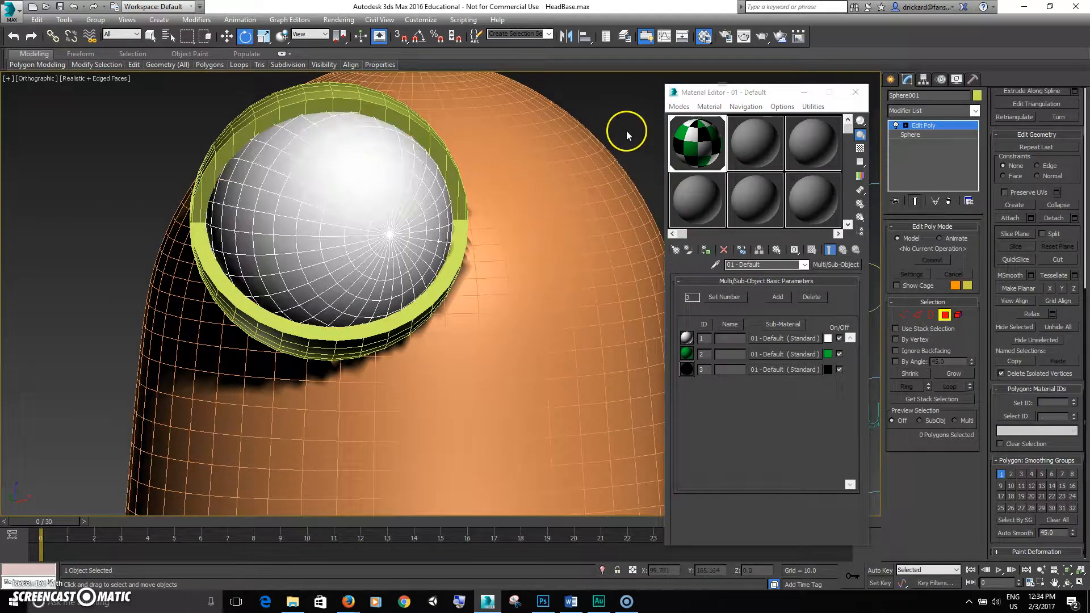
# - Select the full ring of polygons around the eyeball's front pole, leaving the polygons at its centre unselected
pyautogui.moveTo(440, 242)
pyautogui.keyDown('alt'); pyautogui.mouseDown(button='middle')
pyautogui.moveTo(360, 261)
pyautogui.moveTo(385, 248)
pyautogui.mouseUp(button='middle'); pyautogui.keyUp('alt')
pyautogui.click(370, 267)
pyautogui.click(374, 275)
pyautogui.keyDown('alt'); pyautogui.moveTo(375, 274); pyautogui.dragTo(369, 263, button='middle'); pyautogui.keyUp('alt')
pyautogui.scroll(2, 361, 254)
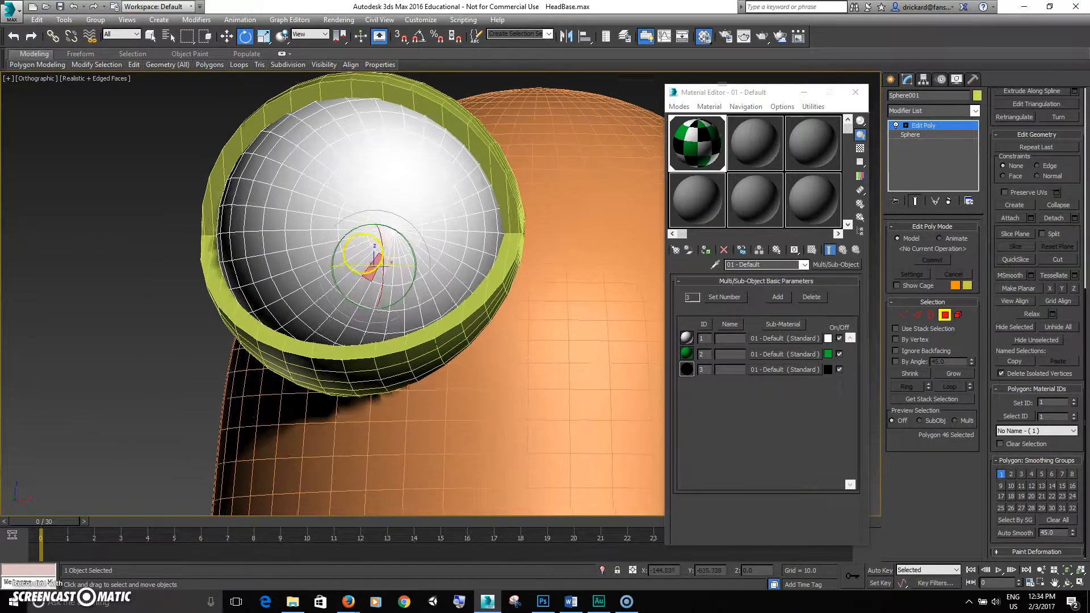
pyautogui.click(430, 260)
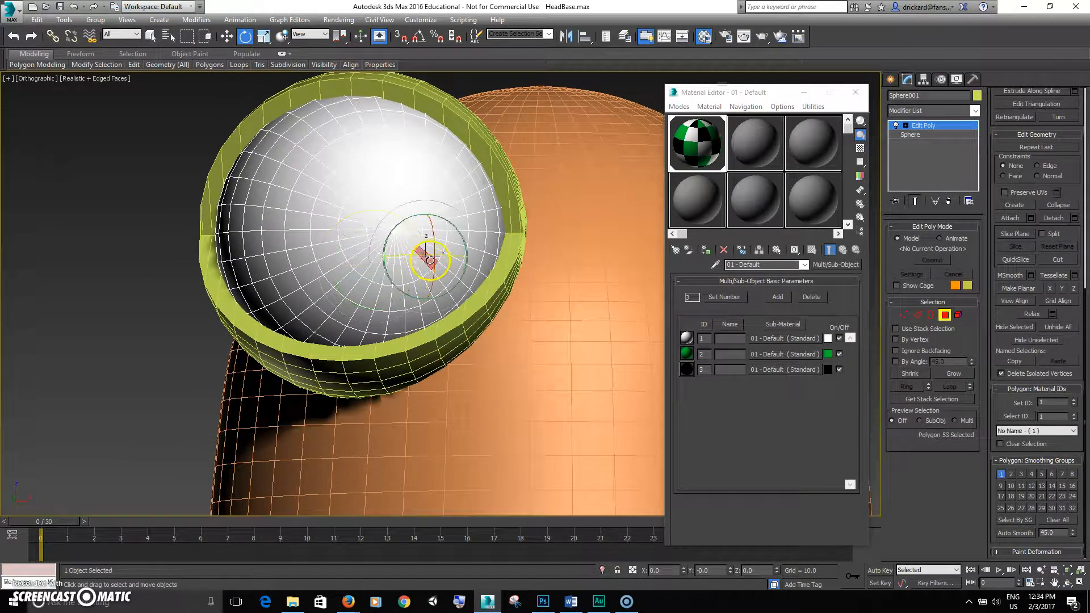
pyautogui.keyDown('shift'); pyautogui.click(354, 247); pyautogui.keyUp('shift')
pyautogui.keyDown('alt'); pyautogui.moveTo(451, 281); pyautogui.dragTo(454, 300, button='middle'); pyautogui.keyUp('alt')
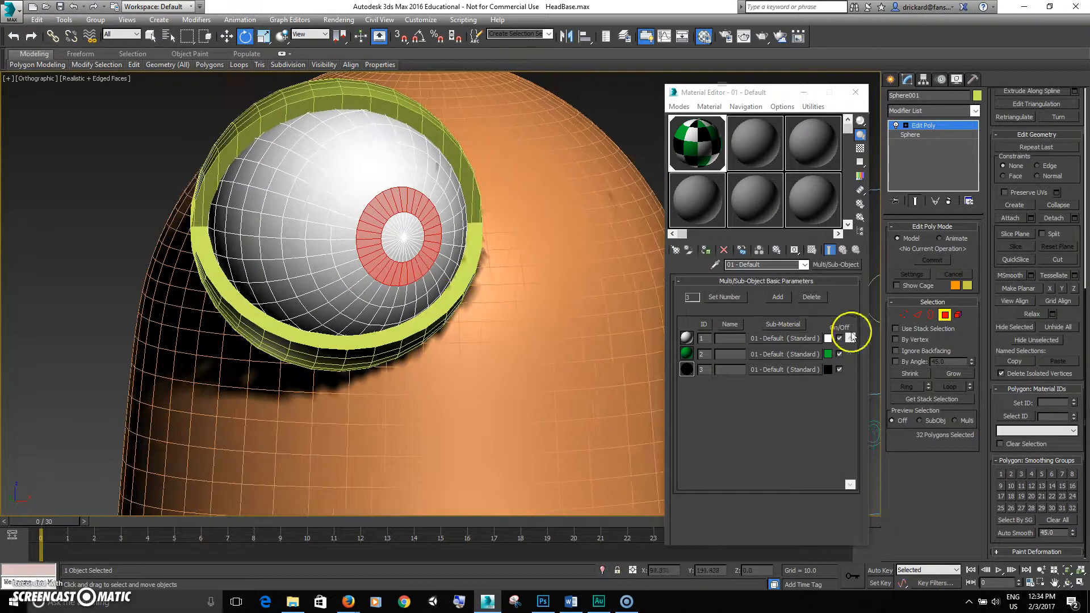
# - Grow the ring selection to fill the iris, assign it material ID 2, and shrink the selection once
pyautogui.click(955, 373)
pyautogui.keyDown('alt'); pyautogui.moveTo(550, 302); pyautogui.dragTo(533, 288, button='middle'); pyautogui.keyUp('alt')
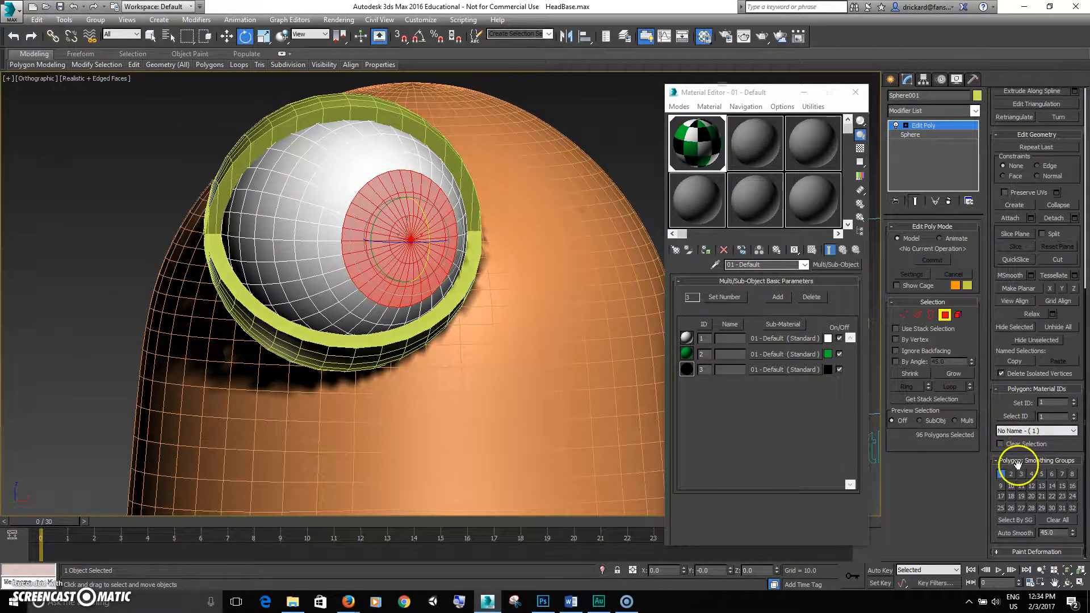
pyautogui.click(1073, 401)
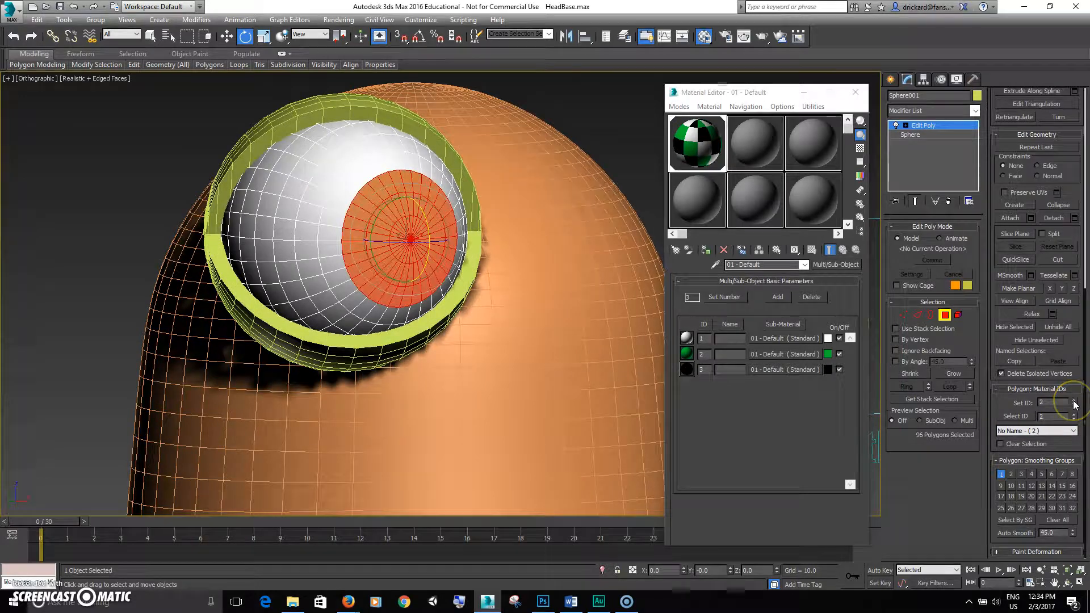
pyautogui.keyDown('alt'); pyautogui.moveTo(653, 372); pyautogui.dragTo(539, 363, button='middle'); pyautogui.keyUp('alt')
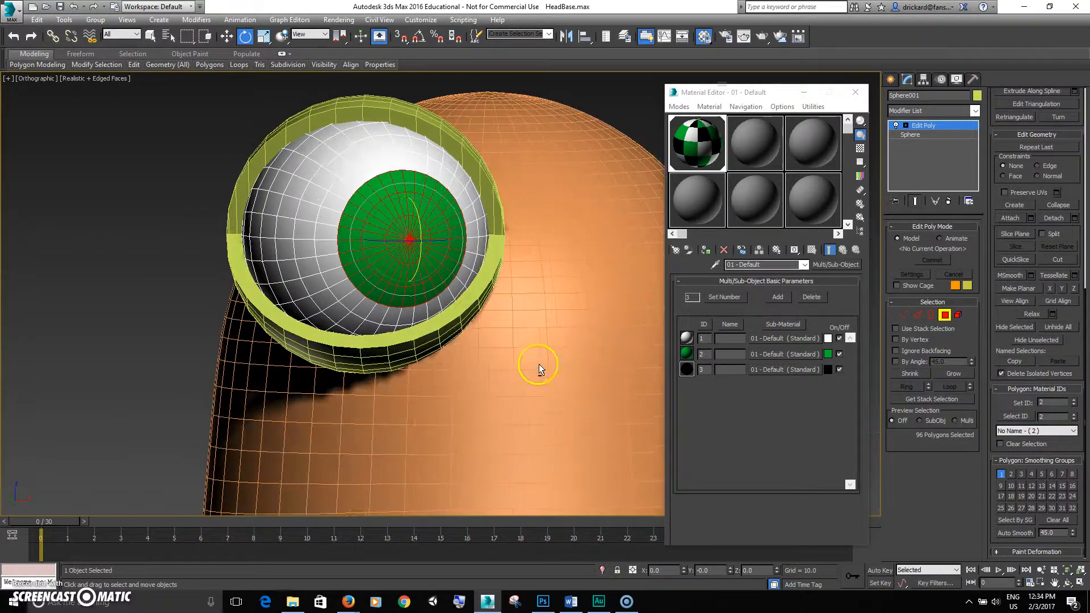
pyautogui.click(918, 373)
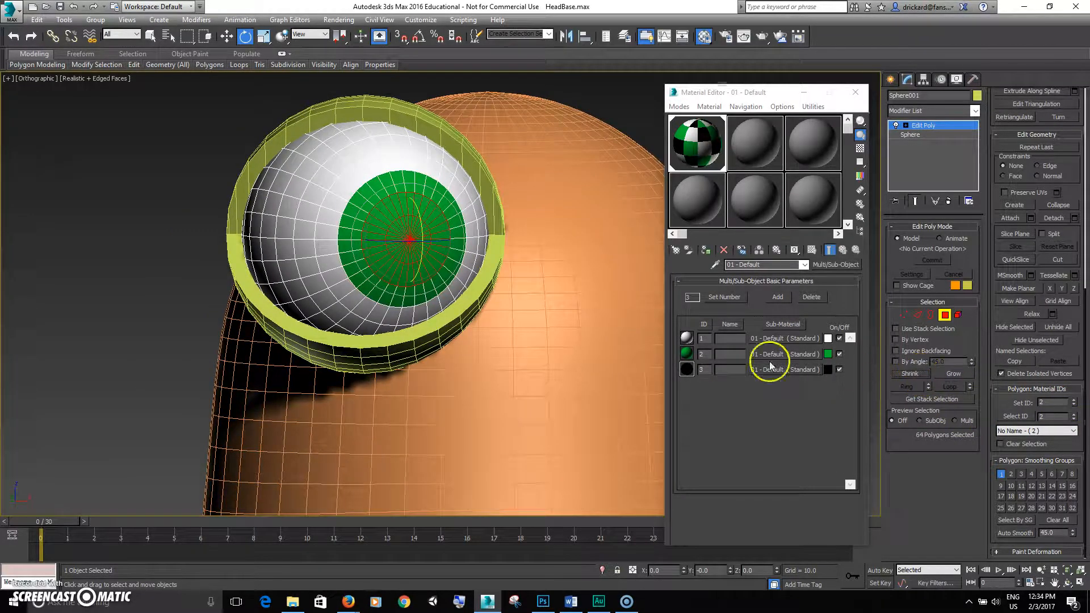
pyautogui.keyDown('alt'); pyautogui.moveTo(519, 350); pyautogui.dragTo(542, 355, button='middle'); pyautogui.keyUp('alt')
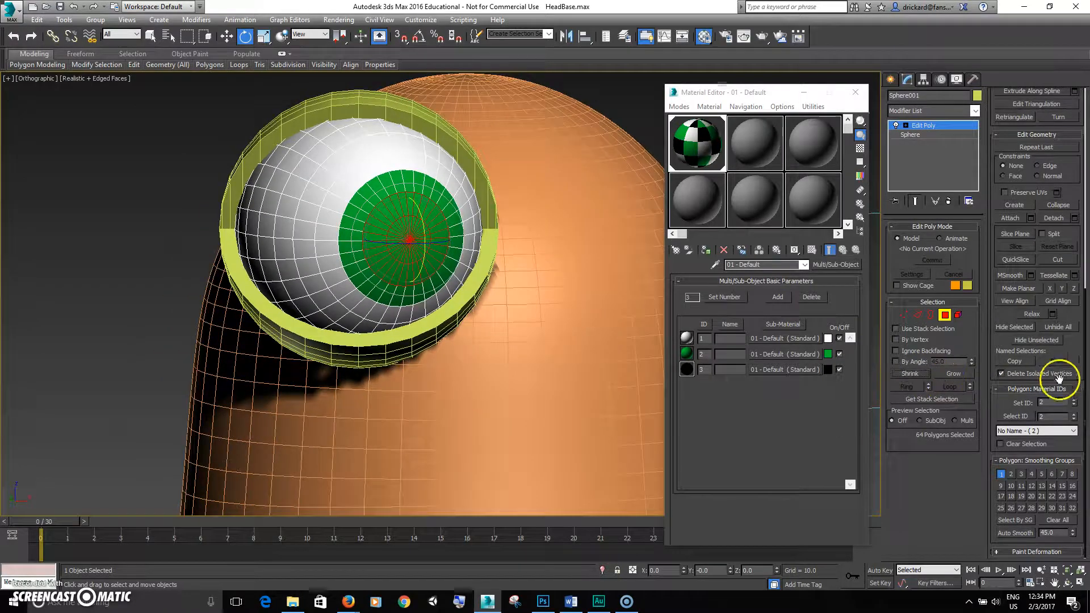
pyautogui.click(1074, 401)
pyautogui.keyDown('alt'); pyautogui.moveTo(550, 339); pyautogui.dragTo(367, 266, button='middle'); pyautogui.keyUp('alt')
pyautogui.scroll(3, 367, 266)
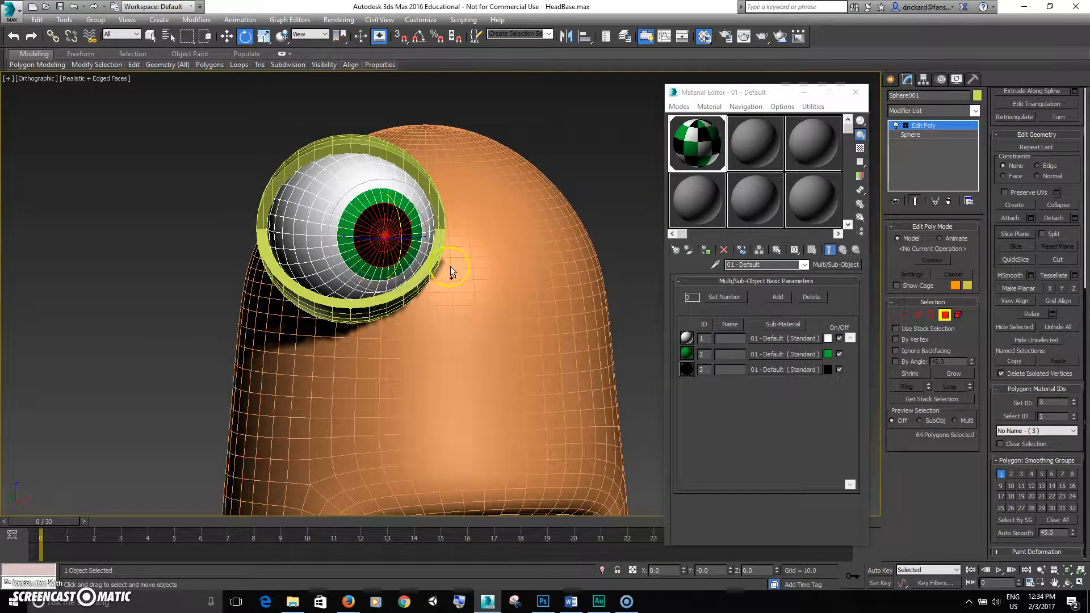
pyautogui.hotkey('ctrl', 'z')
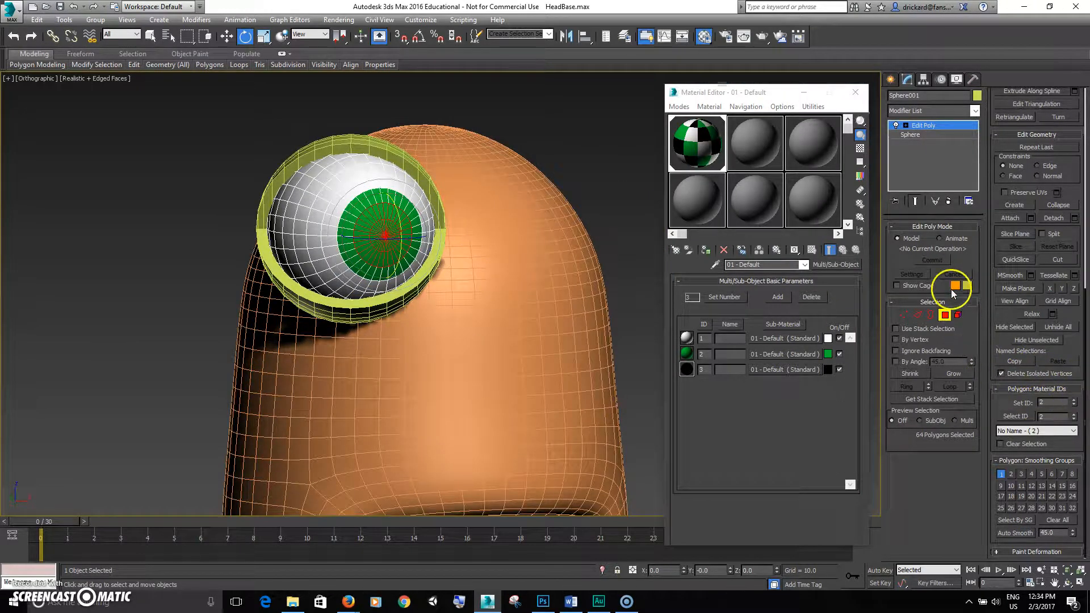
# - Shrink the selection to the pupil at the eyeball's pole, assign it material ID 3, and leave polygon editing
pyautogui.click(921, 373)
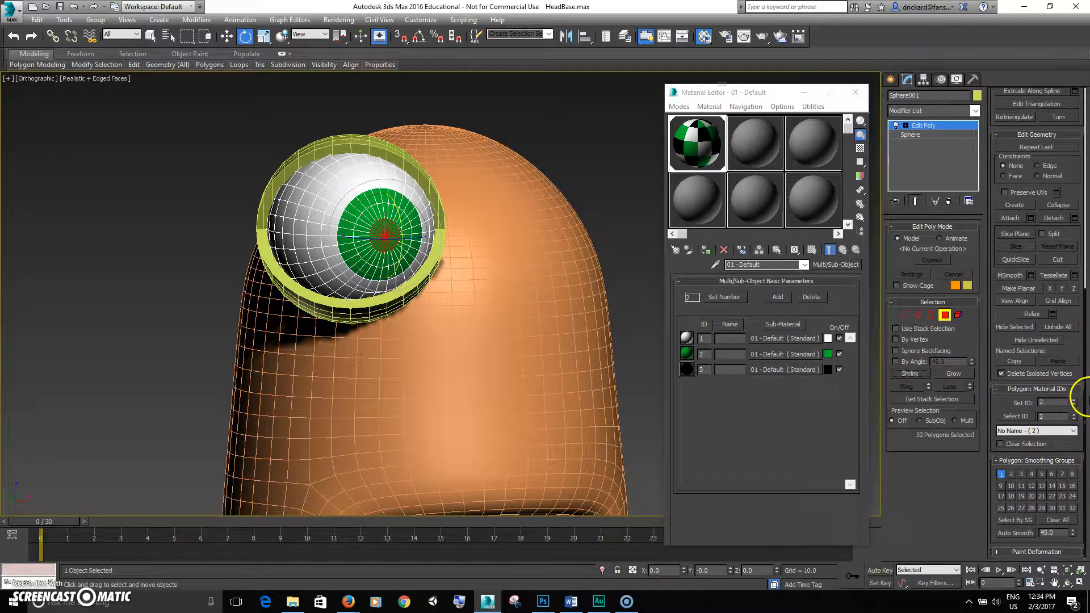
pyautogui.click(1073, 399)
pyautogui.scroll(-3, 540, 311)
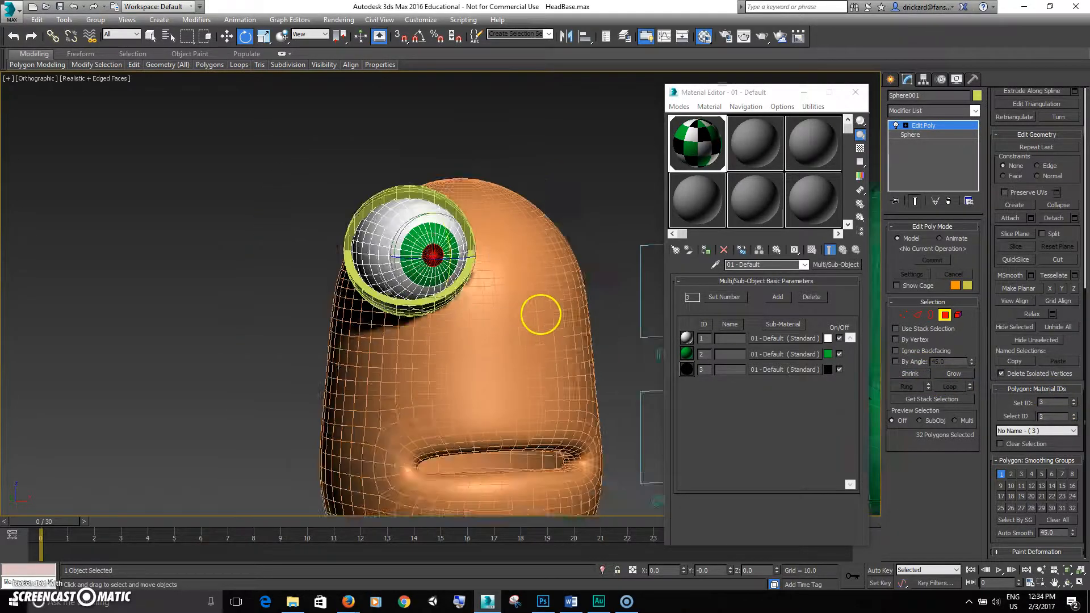
pyautogui.keyDown('alt'); pyautogui.moveTo(569, 317); pyautogui.dragTo(593, 297, button='middle'); pyautogui.keyUp('alt')
pyautogui.click(595, 297)
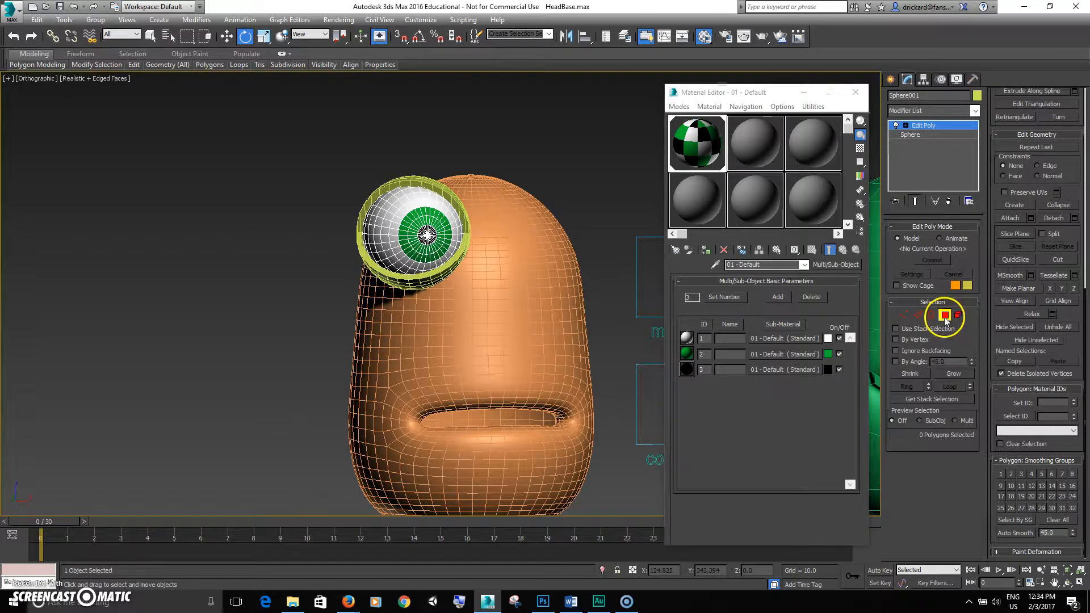
pyautogui.click(945, 320)
pyautogui.click(629, 186)
# - Switch the viewport to perspective and examine the coloured eye on the head from several angles
pyautogui.moveTo(629, 186); pyautogui.dragTo(436, 266, button='middle')
pyautogui.click(360, 236)
pyautogui.scroll(5, 365, 253)
pyautogui.scroll(-4, 445, 319)
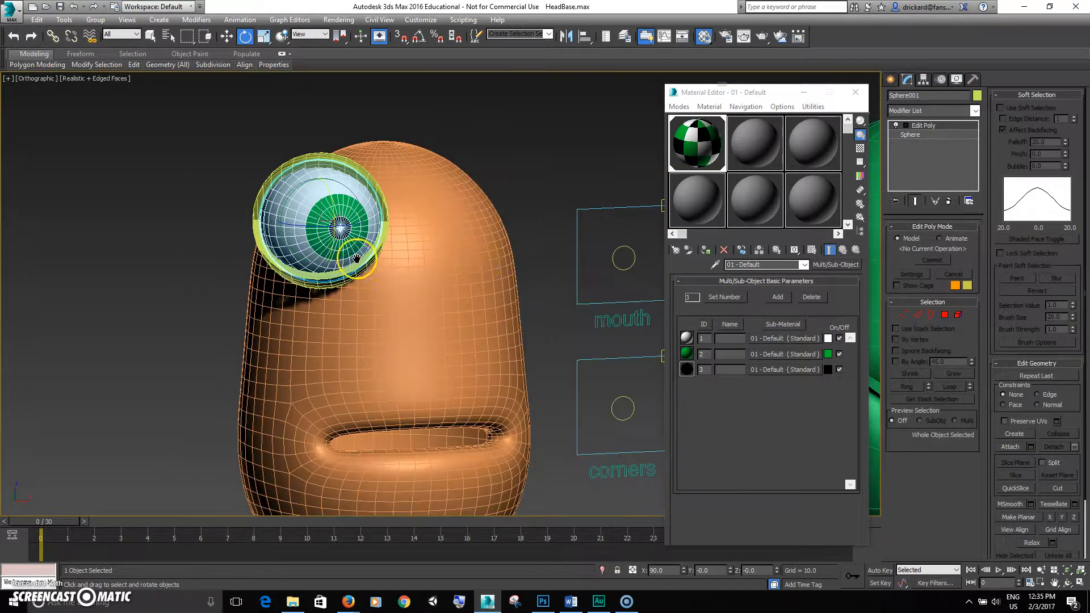
pyautogui.click(540, 239)
pyautogui.keyDown('alt'); pyautogui.moveTo(539, 240); pyautogui.dragTo(498, 244, button='middle'); pyautogui.keyUp('alt')
pyautogui.click(231, 310)
pyautogui.press('z')
pyautogui.keyDown('alt'); pyautogui.moveTo(230, 310); pyautogui.dragTo(257, 238, button='middle'); pyautogui.keyUp('alt')
pyautogui.scroll(-4, 286, 320)
pyautogui.press('p')
pyautogui.scroll(-3, 290, 260)
pyautogui.keyDown('alt'); pyautogui.moveTo(370, 283); pyautogui.dragTo(273, 235, button='middle'); pyautogui.keyUp('alt')
pyautogui.scroll(-5, 367, 261)
pyautogui.scroll(3, 270, 233)
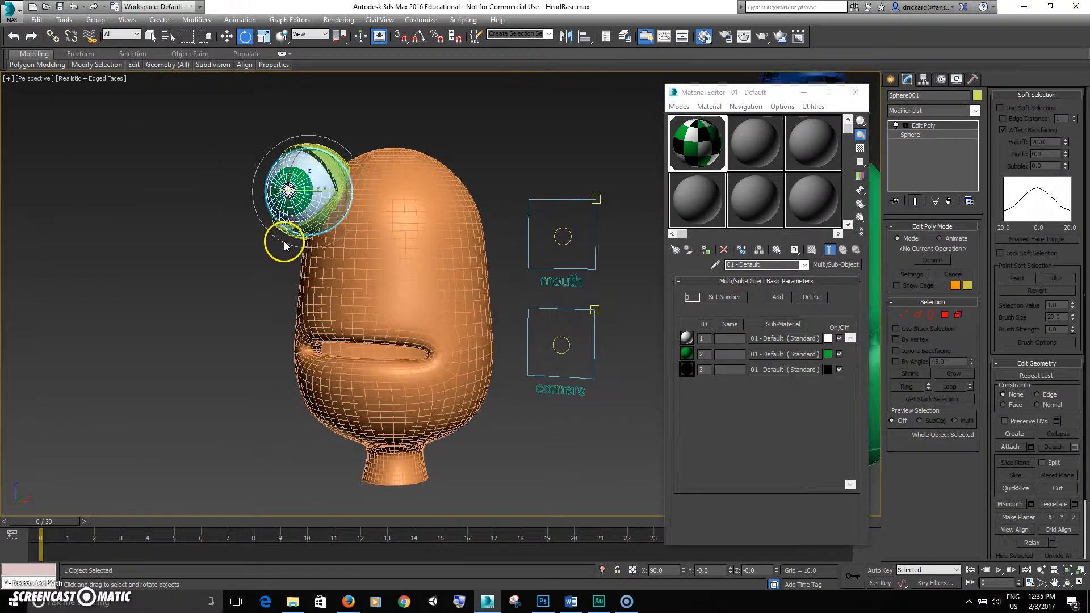
# - Select the eyelid together with the head and assign the unused 02 - Default material to both
pyautogui.click(284, 254)
pyautogui.click(301, 230)
pyautogui.click(343, 266)
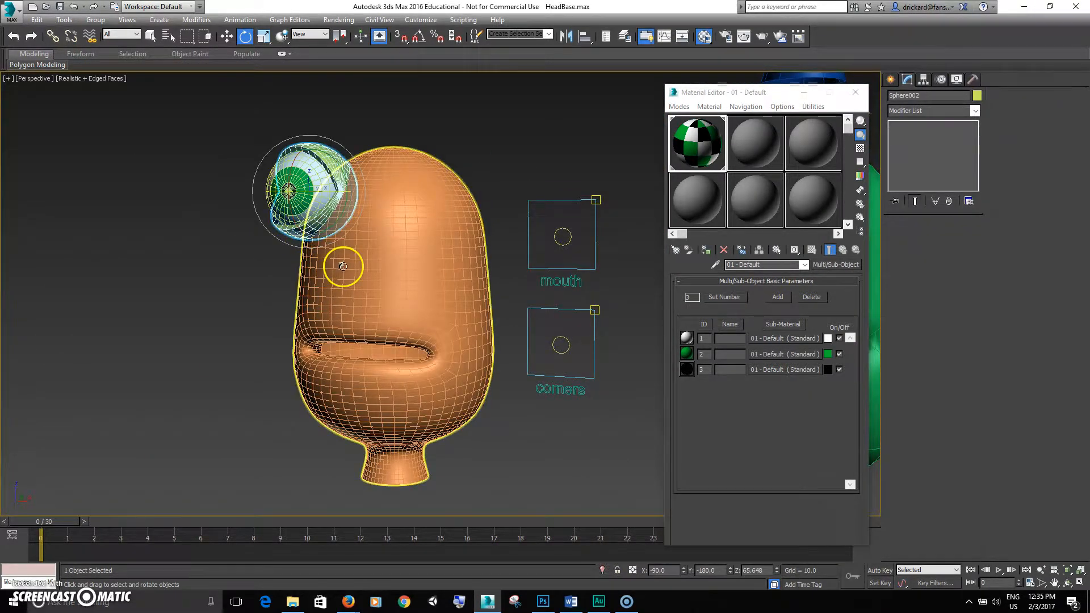
pyautogui.click(736, 164)
pyautogui.click(707, 250)
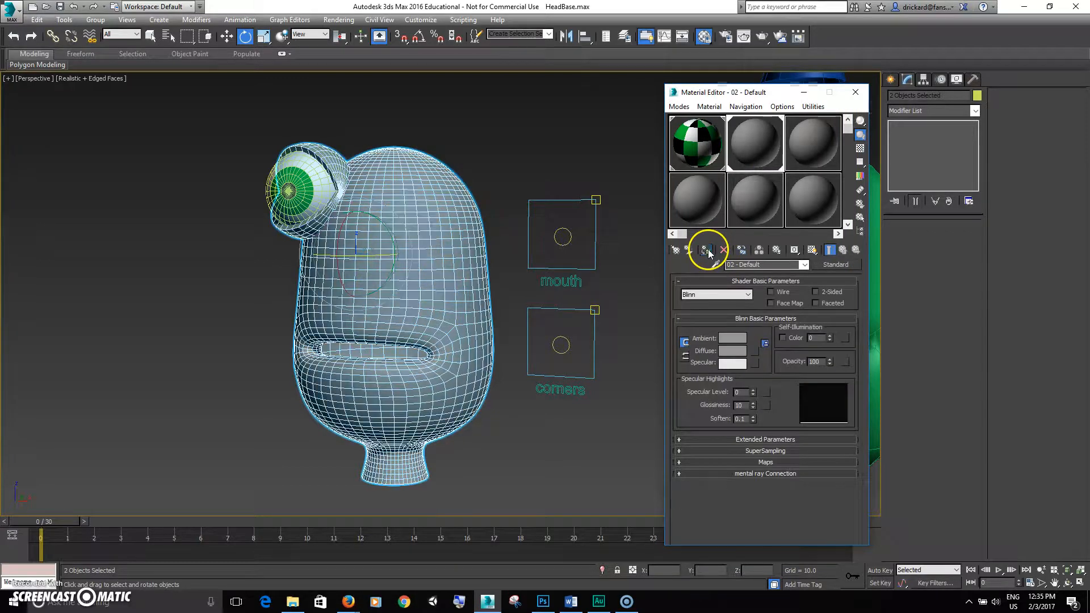
# - Set the diffuse colour of the 02 - Default material to a strong orange
pyautogui.click(737, 353)
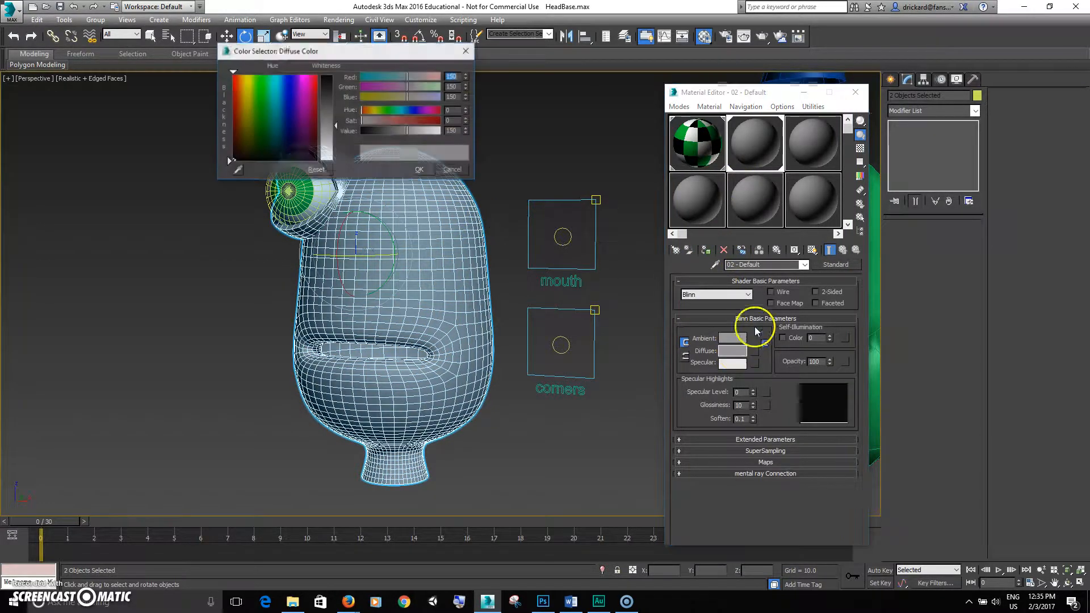
pyautogui.click(247, 84)
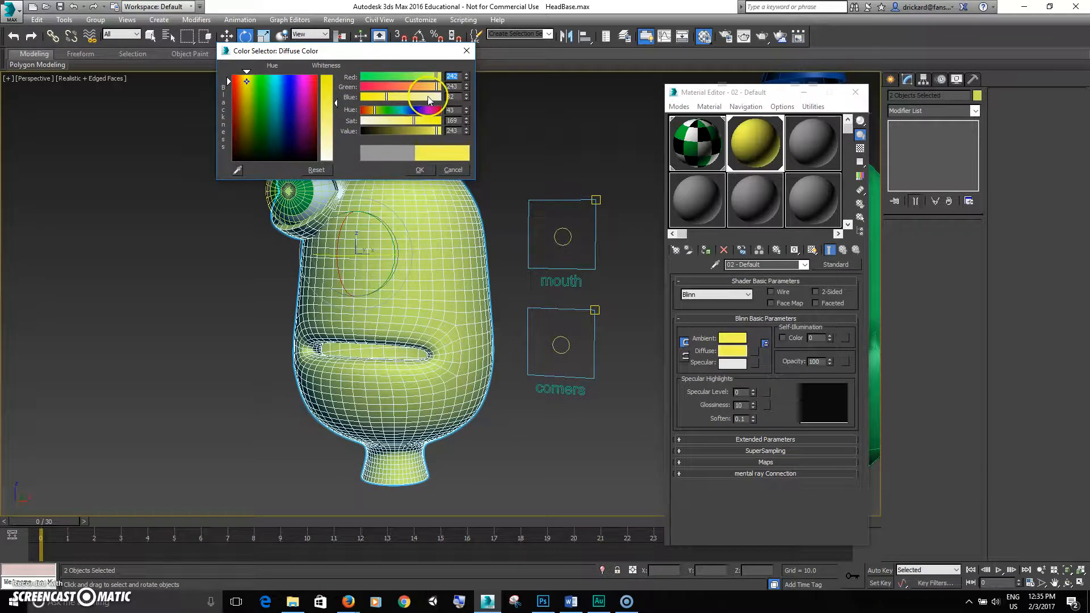
pyautogui.moveTo(427, 83); pyautogui.dragTo(426, 84)
pyautogui.moveTo(373, 113); pyautogui.dragTo(432, 120)
pyautogui.click(421, 170)
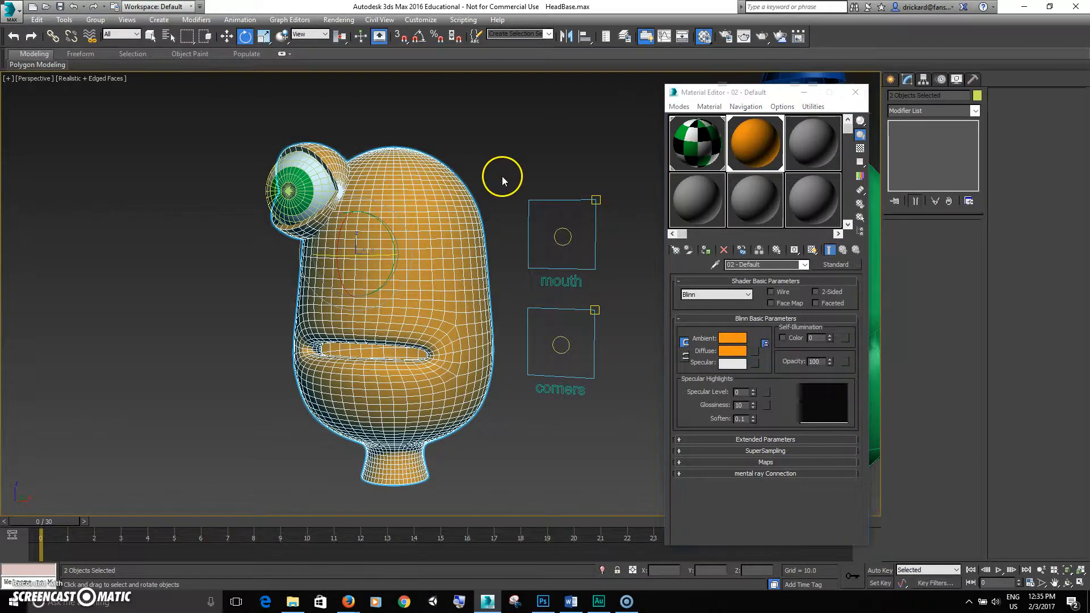
# - Turn off the edged-faces display so the head and eye are shown with plain shading
pyautogui.click(510, 209)
pyautogui.press('F4')
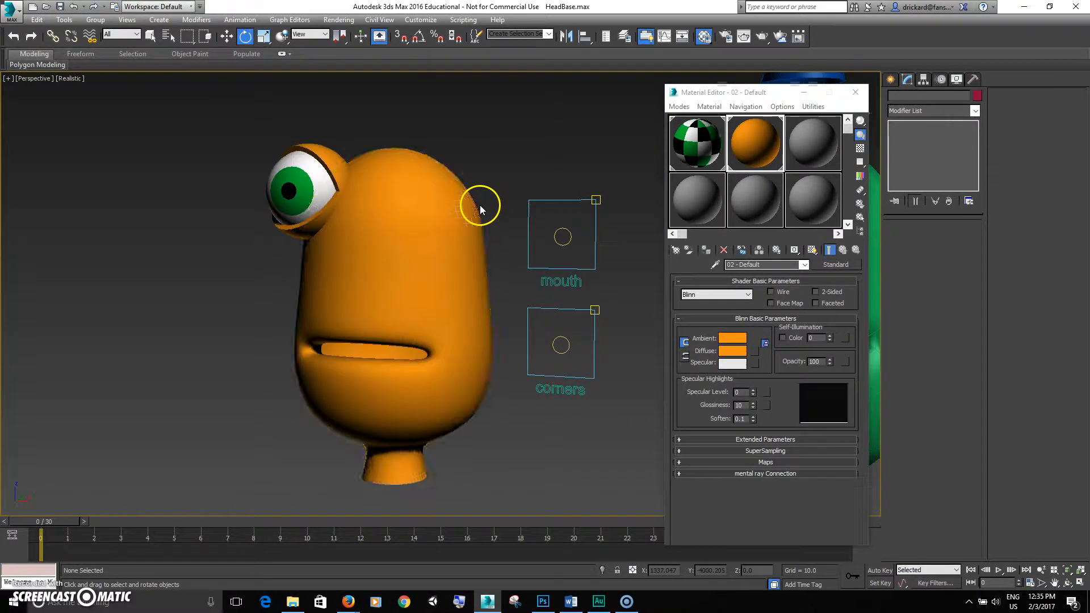
pyautogui.click(446, 257)
pyautogui.moveTo(446, 257)
pyautogui.keyDown('alt'); pyautogui.mouseDown(button='middle')
pyautogui.moveTo(588, 272)
pyautogui.moveTo(472, 275)
pyautogui.moveTo(449, 259)
pyautogui.mouseUp(button='middle'); pyautogui.keyUp('alt')
pyautogui.keyDown('alt'); pyautogui.moveTo(288, 201); pyautogui.dragTo(281, 196, button='middle'); pyautogui.keyUp('alt')
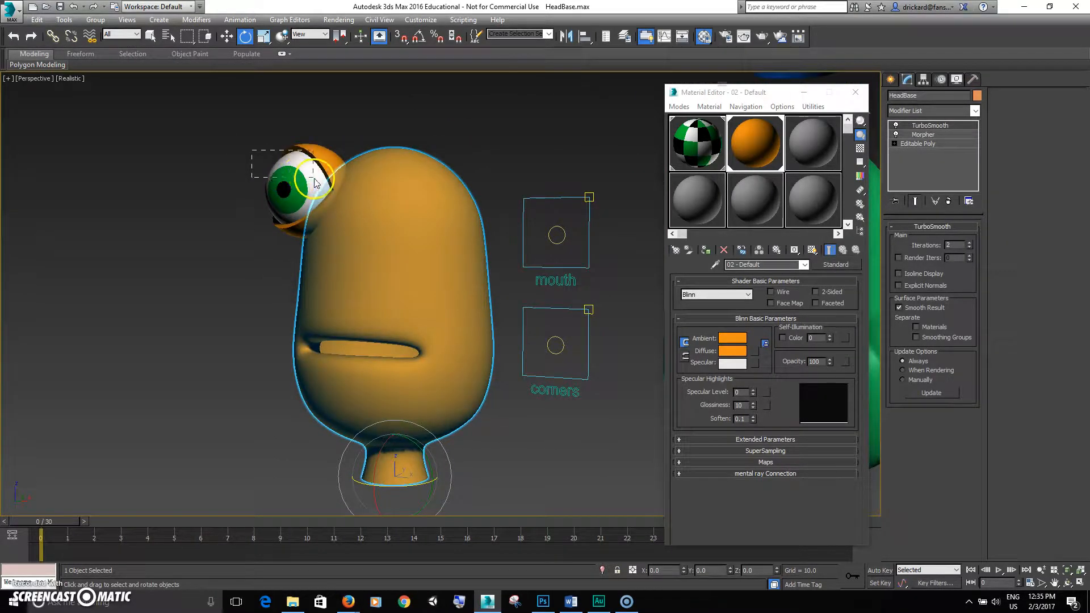
# - Mirror the eyeball and eyelid across the X axis as a copy, using the transform coordinate center
pyautogui.moveTo(315, 181); pyautogui.dragTo(318, 186)
pyautogui.keyDown('alt'); pyautogui.moveTo(399, 177); pyautogui.dragTo(448, 183, button='middle'); pyautogui.keyUp('alt')
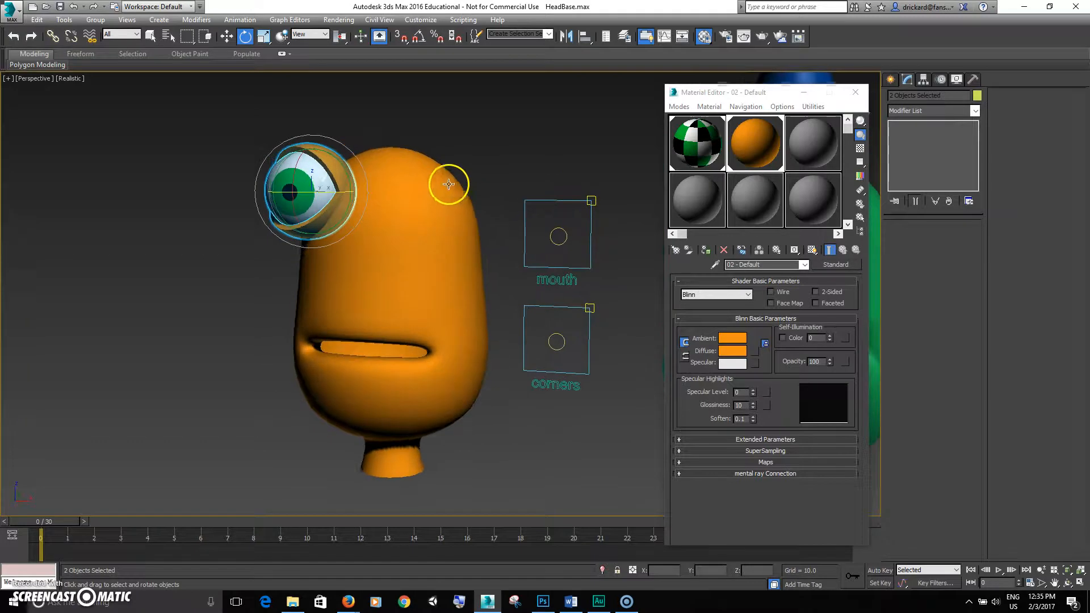
pyautogui.moveTo(449, 133)
pyautogui.keyDown('alt'); pyautogui.mouseDown(button='middle')
pyautogui.moveTo(433, 114)
pyautogui.moveTo(445, 145)
pyautogui.moveTo(438, 131)
pyautogui.mouseUp(button='middle'); pyautogui.keyUp('alt')
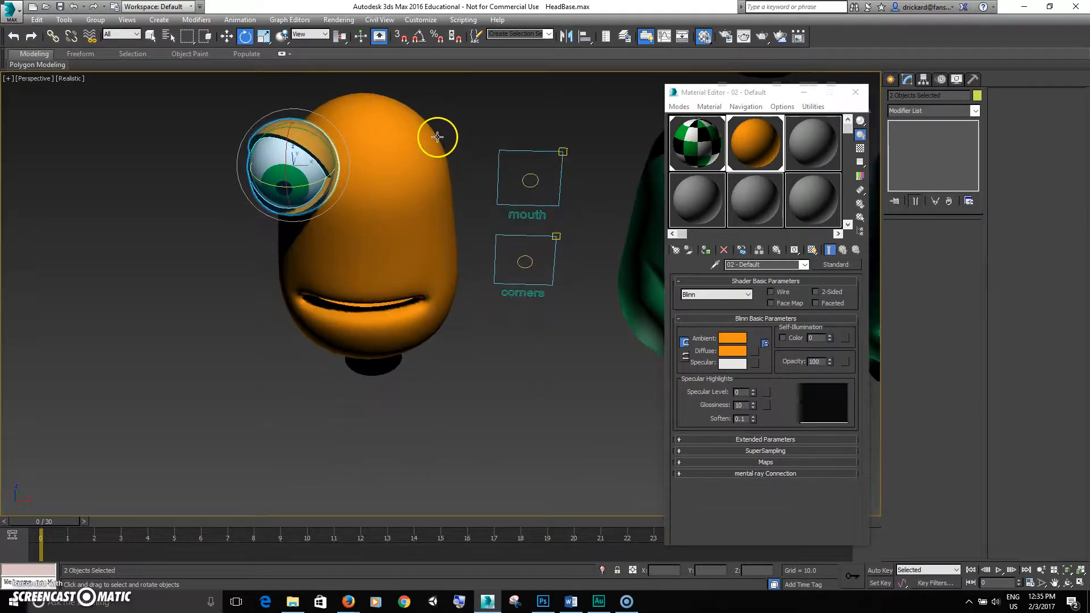
pyautogui.moveTo(341, 39); pyautogui.dragTo(341, 90)
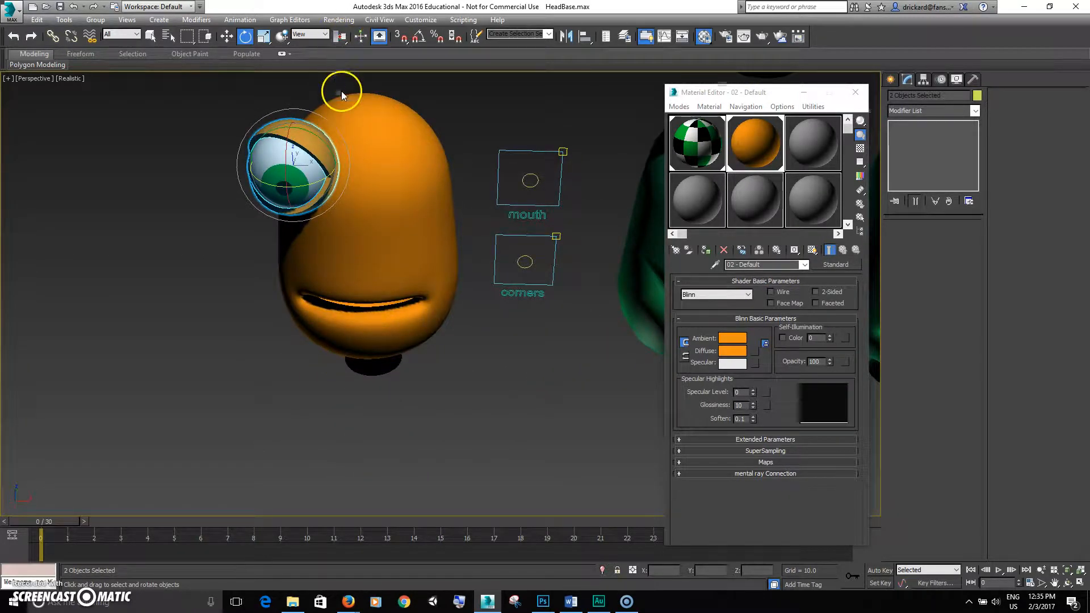
pyautogui.click(567, 37)
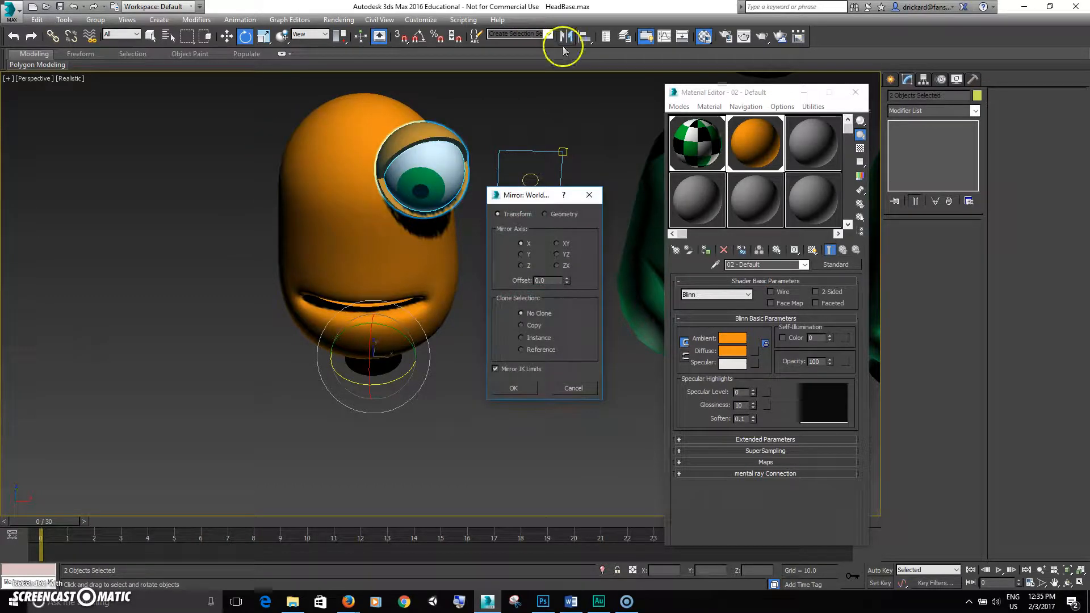
pyautogui.click(527, 327)
pyautogui.click(521, 387)
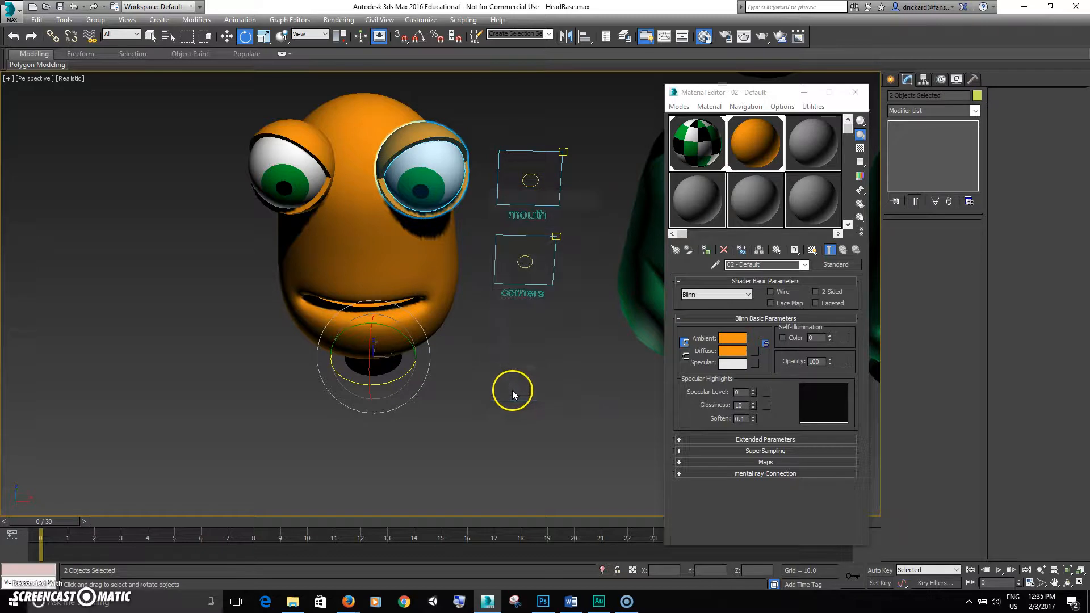
# - Select both eyeballs and both eyelids together, leaving the head out of the selection
pyautogui.scroll(-5, 493, 345)
pyautogui.click(469, 357)
pyautogui.moveTo(471, 353)
pyautogui.keyDown('alt'); pyautogui.mouseDown(button='middle')
pyautogui.moveTo(403, 333)
pyautogui.moveTo(441, 350)
pyautogui.moveTo(538, 341)
pyautogui.moveTo(445, 316)
pyautogui.moveTo(474, 346)
pyautogui.mouseUp(button='middle'); pyautogui.keyUp('alt')
pyautogui.scroll(8, 451, 301)
pyautogui.scroll(-4, 475, 346)
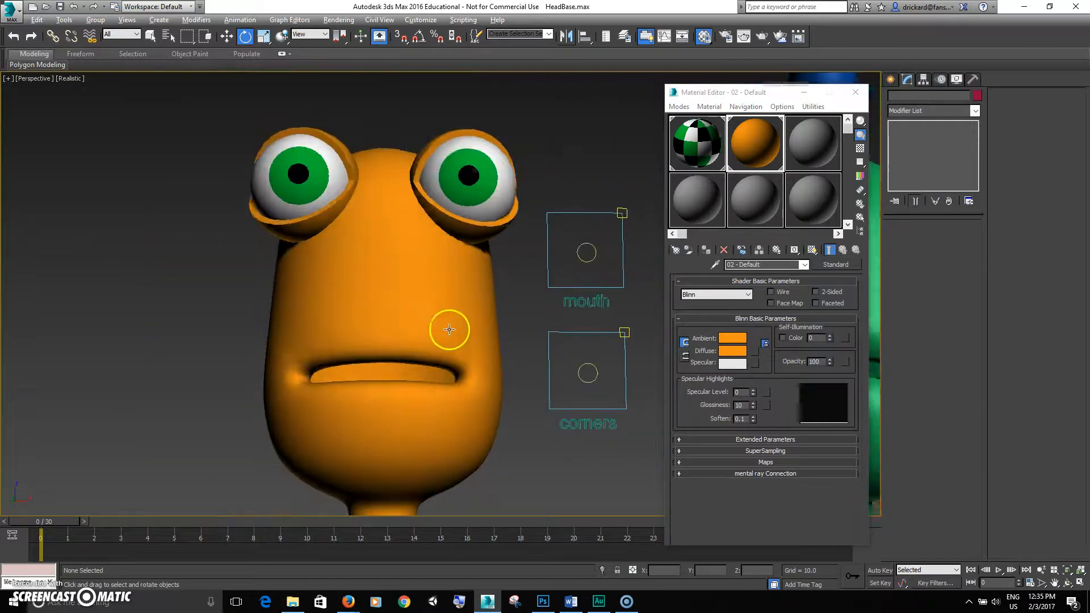
pyautogui.moveTo(435, 234); pyautogui.dragTo(528, 296)
pyautogui.keyDown('alt'); pyautogui.click(437, 319); pyautogui.keyUp('alt')
pyautogui.scroll(-3, 438, 319)
pyautogui.keyDown('alt'); pyautogui.moveTo(437, 323); pyautogui.dragTo(437, 287, button='middle'); pyautogui.keyUp('alt')
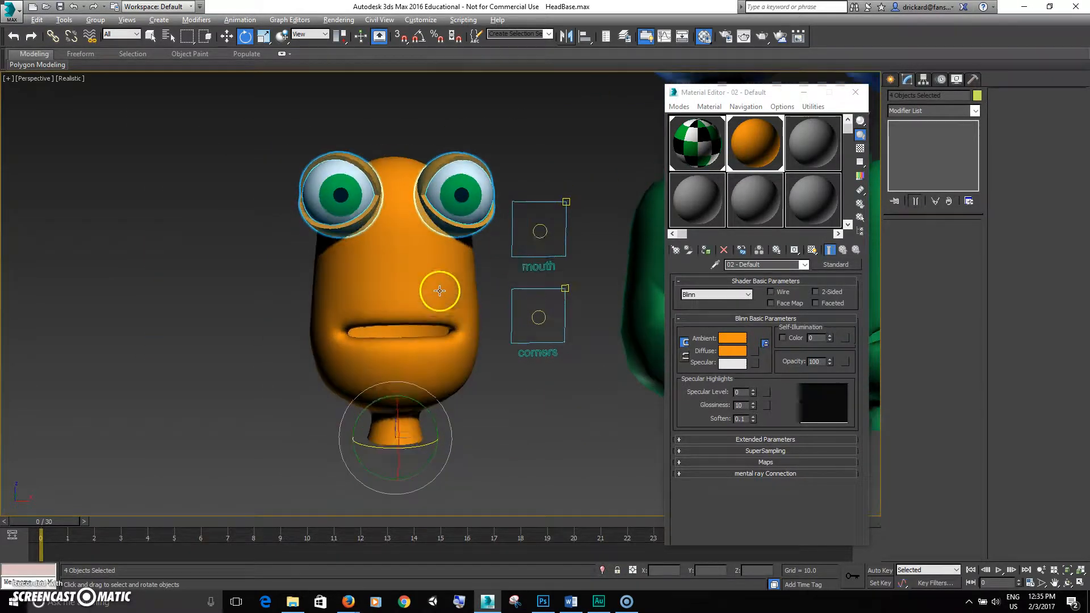
# - Shift the selected eyes vertically on the head and scale them uniformly down to 57 percent
pyautogui.click(342, 71)
pyautogui.press('w')
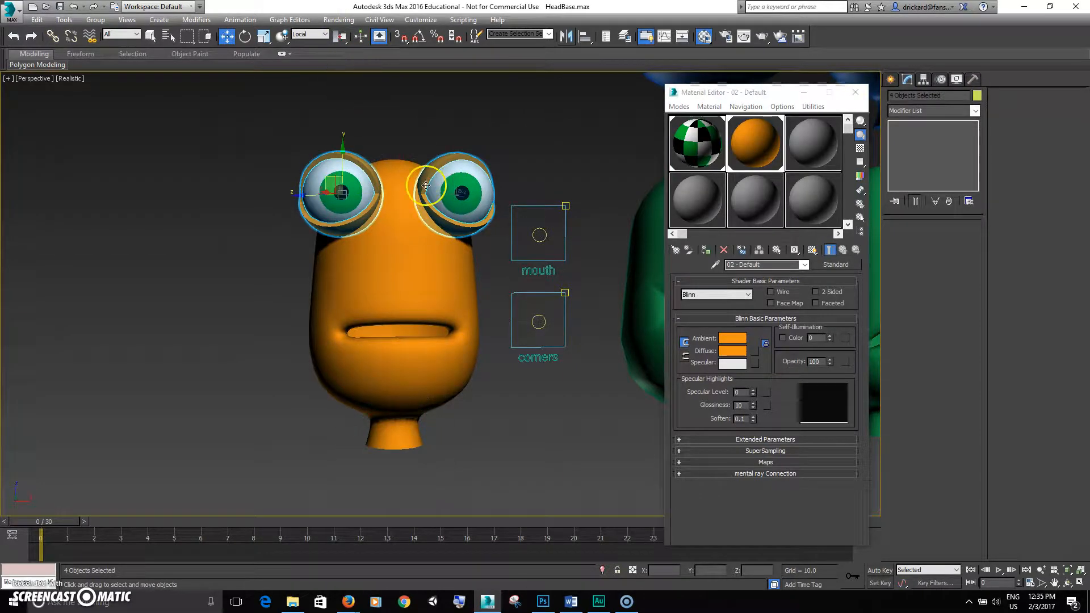
pyautogui.moveTo(345, 146); pyautogui.dragTo(341, 110)
pyautogui.keyDown('alt'); pyautogui.moveTo(341, 110); pyautogui.dragTo(426, 182, button='middle'); pyautogui.keyUp('alt')
pyautogui.press('r')
pyautogui.moveTo(401, 189); pyautogui.dragTo(414, 235)
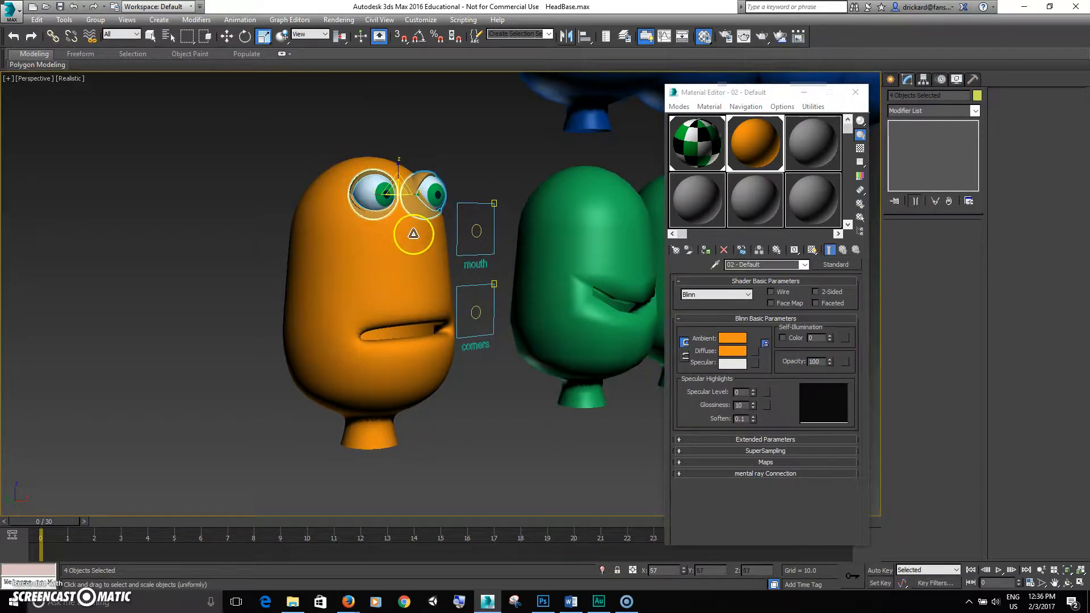
pyautogui.keyDown('alt'); pyautogui.moveTo(389, 233); pyautogui.dragTo(389, 185, button='middle'); pyautogui.keyUp('alt')
pyautogui.press('w')
pyautogui.moveTo(445, 194); pyautogui.dragTo(455, 198)
pyautogui.hotkey('ctrl', 'z')
pyautogui.keyDown('alt'); pyautogui.moveTo(455, 199); pyautogui.dragTo(446, 244, button='middle'); pyautogui.keyUp('alt')
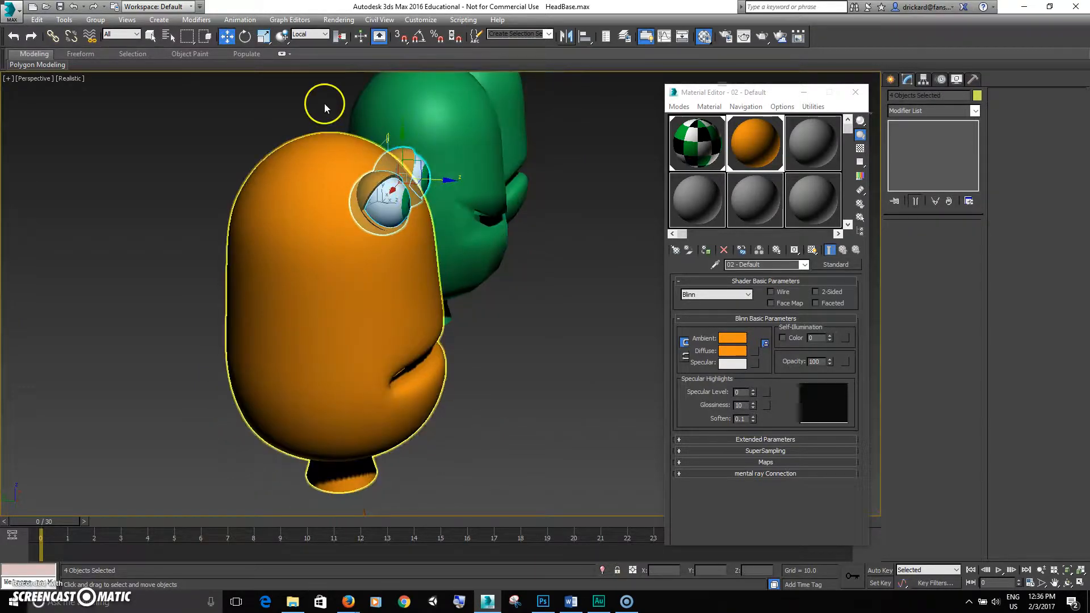
# - Set the reference coordinate system to View, reposition both eyes in depth and height against the face, and deselect them
pyautogui.click(323, 36)
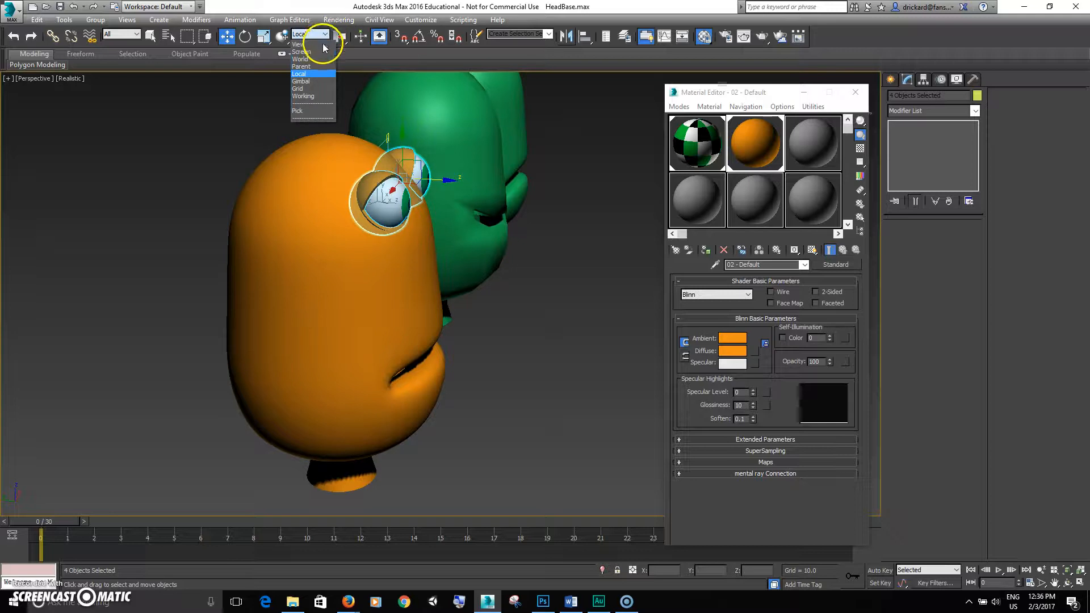
pyautogui.click(322, 44)
pyautogui.keyDown('alt'); pyautogui.moveTo(407, 131); pyautogui.dragTo(347, 178, button='middle'); pyautogui.keyUp('alt')
pyautogui.moveTo(360, 186); pyautogui.dragTo(370, 188)
pyautogui.keyDown('alt'); pyautogui.moveTo(370, 188); pyautogui.dragTo(352, 149, button='middle'); pyautogui.keyUp('alt')
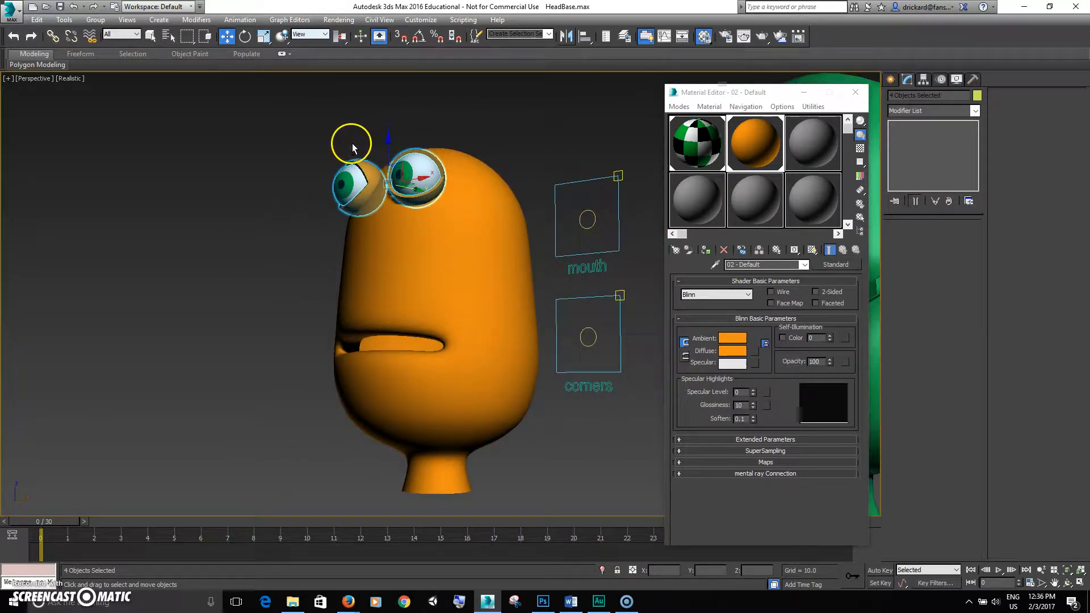
pyautogui.moveTo(387, 148); pyautogui.dragTo(370, 189)
pyautogui.keyDown('alt'); pyautogui.moveTo(370, 190); pyautogui.dragTo(344, 225, button='middle'); pyautogui.keyUp('alt')
pyautogui.scroll(4, 344, 225)
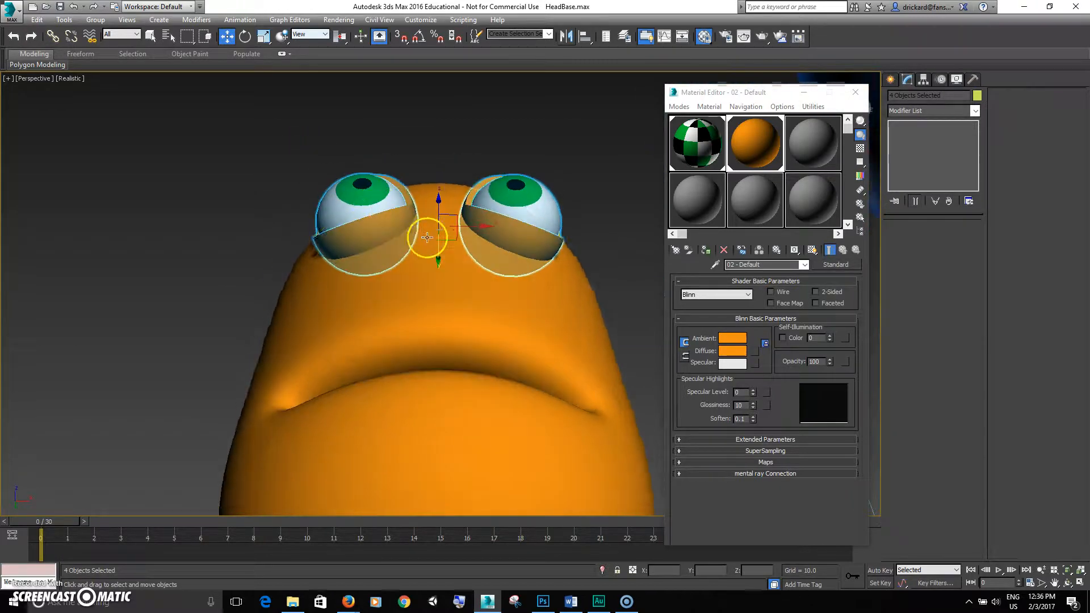
pyautogui.keyDown('alt'); pyautogui.moveTo(437, 250); pyautogui.dragTo(375, 288, button='middle'); pyautogui.keyUp('alt')
pyautogui.scroll(-2, 371, 289)
pyautogui.click(237, 315)
pyautogui.scroll(3, 388, 269)
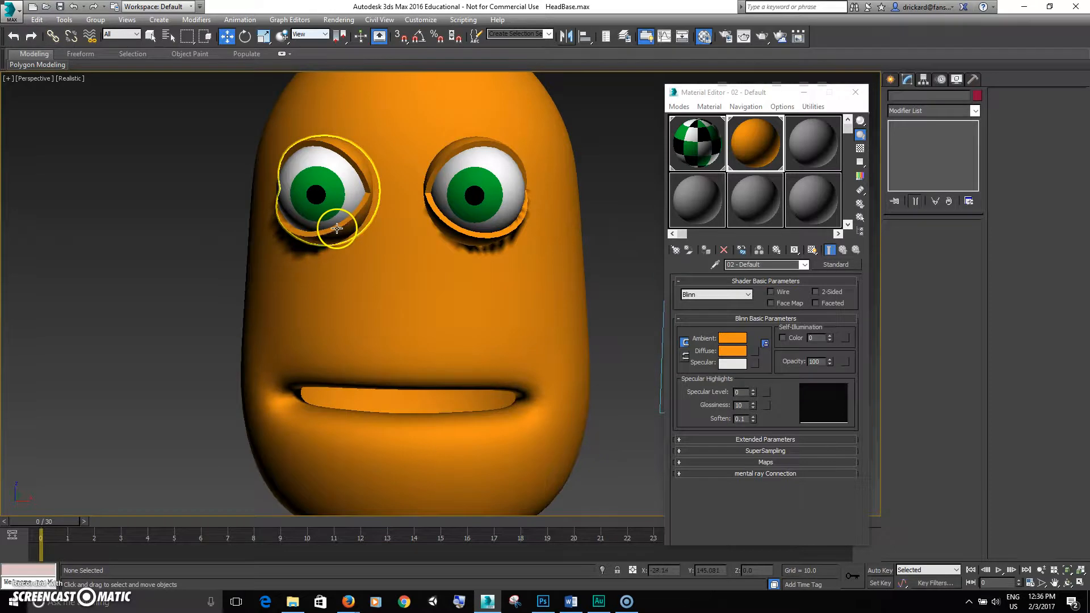
pyautogui.click(335, 226)
pyautogui.keyDown('alt'); pyautogui.moveTo(336, 226); pyautogui.dragTo(341, 177, button='middle'); pyautogui.keyUp('alt')
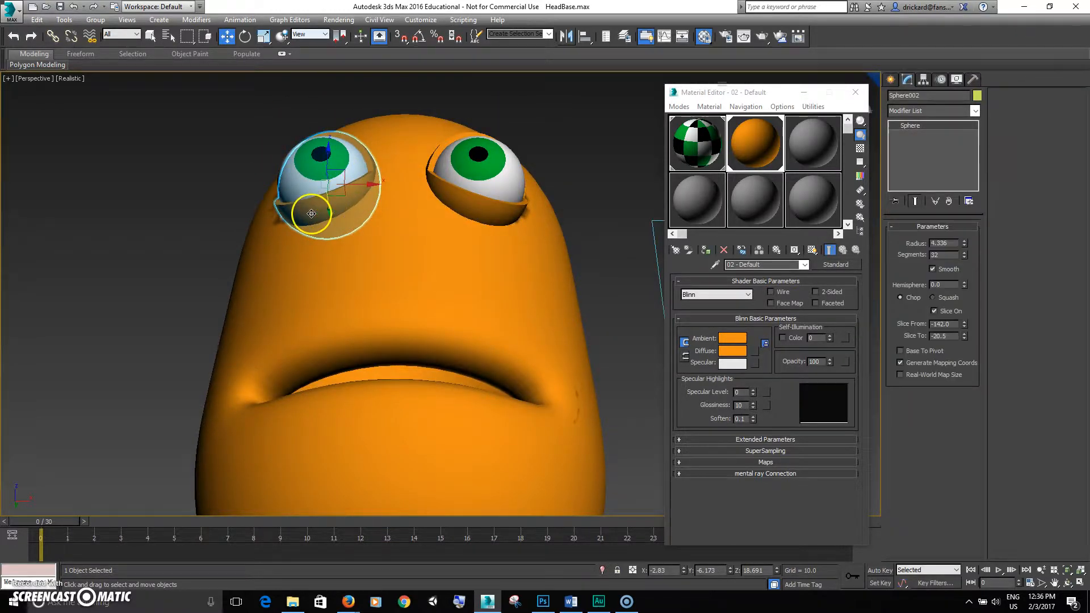
pyautogui.keyDown('alt'); pyautogui.moveTo(317, 215); pyautogui.dragTo(324, 194, button='middle'); pyautogui.keyUp('alt')
# - Shrink the mirrored eyeball's iris by selecting its outer green ring of 32 polygons and setting their material ID to 1
pyautogui.keyDown('alt'); pyautogui.moveTo(474, 189); pyautogui.dragTo(540, 270, button='middle'); pyautogui.keyUp('alt')
pyautogui.click(480, 204)
pyautogui.click(944, 316)
pyautogui.click(468, 219)
pyautogui.keyDown('shift'); pyautogui.click(455, 214); pyautogui.keyUp('shift')
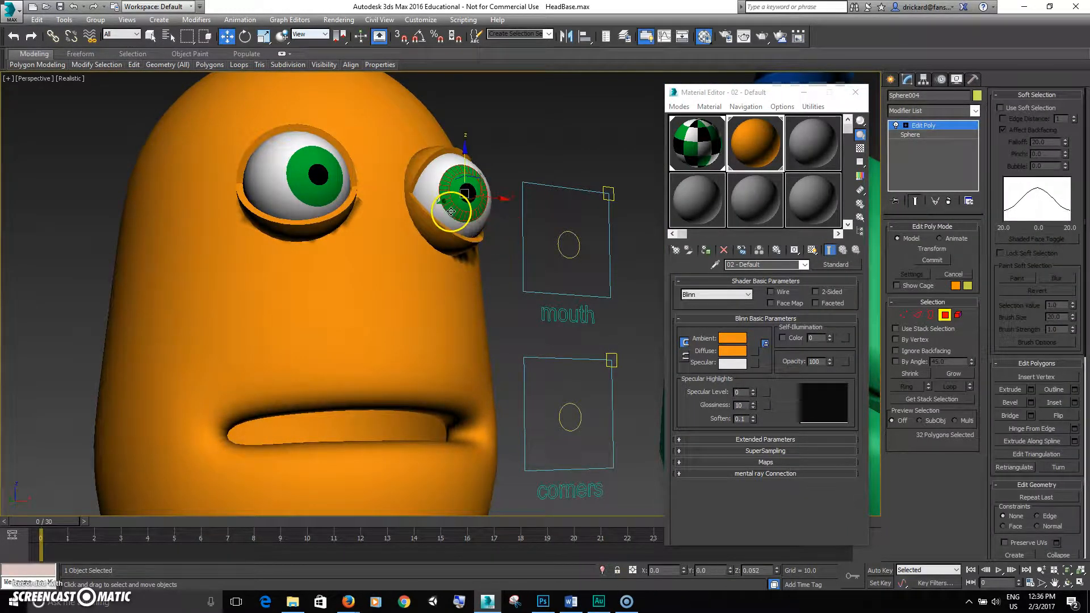
pyautogui.click(590, 311)
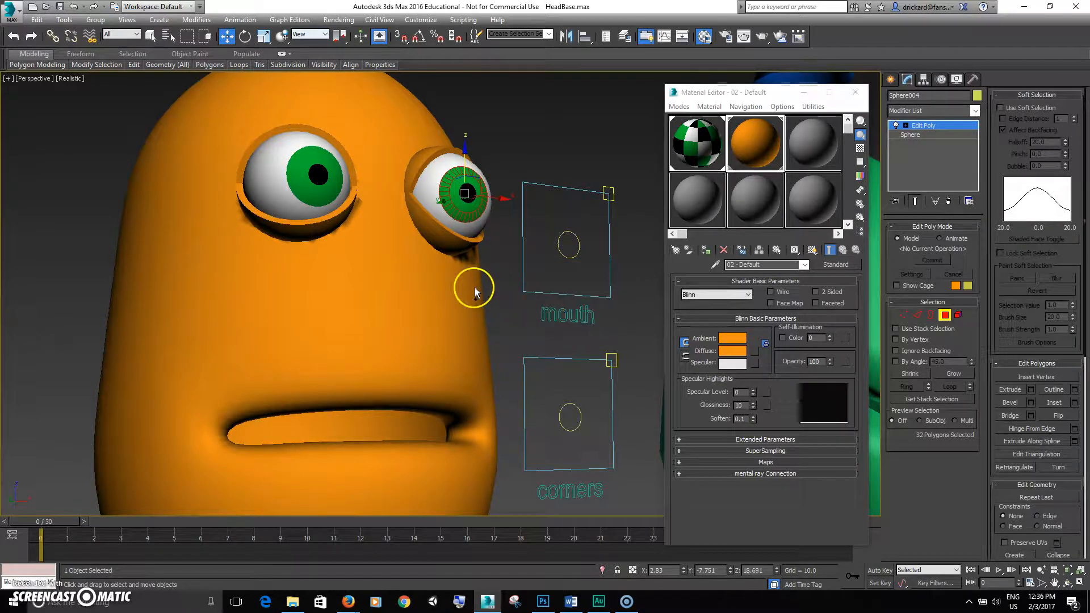
pyautogui.click(1026, 97)
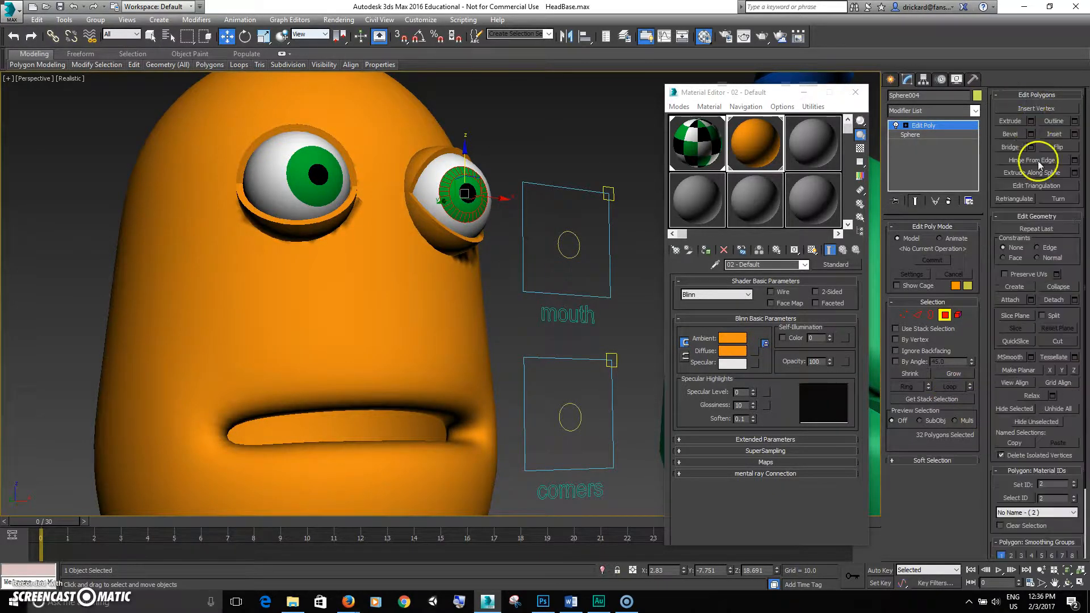
pyautogui.click(1073, 486)
pyautogui.click(568, 159)
pyautogui.keyDown('alt'); pyautogui.moveTo(568, 158); pyautogui.dragTo(318, 195, button='middle'); pyautogui.keyUp('alt')
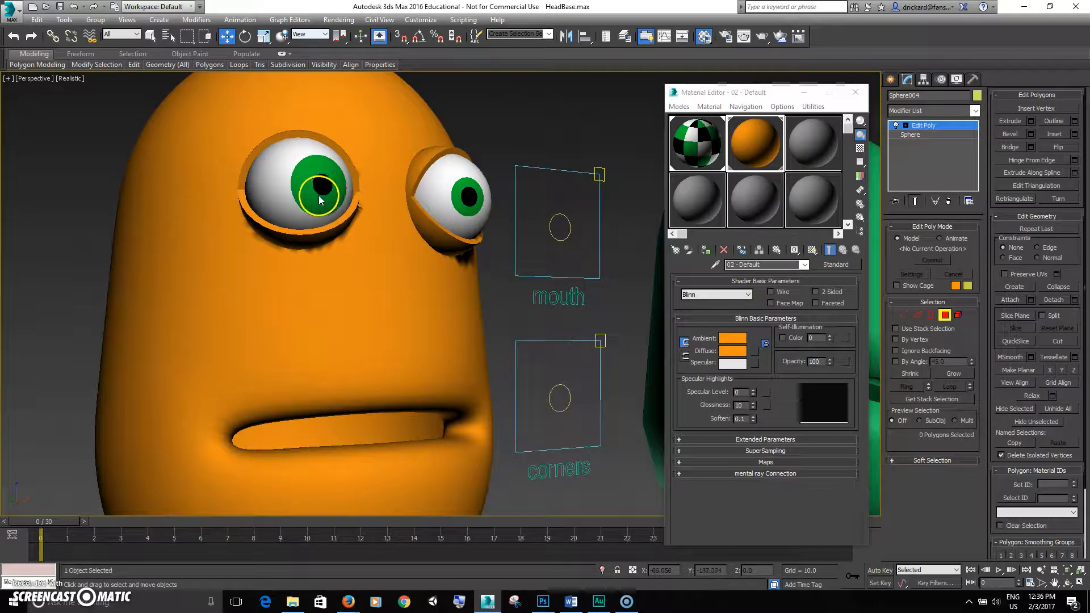
# - Set the outer green ring of 32 iris polygons on the original eyeball to material ID 1 and deselect the eyeball
pyautogui.click(944, 316)
pyautogui.click(437, 184)
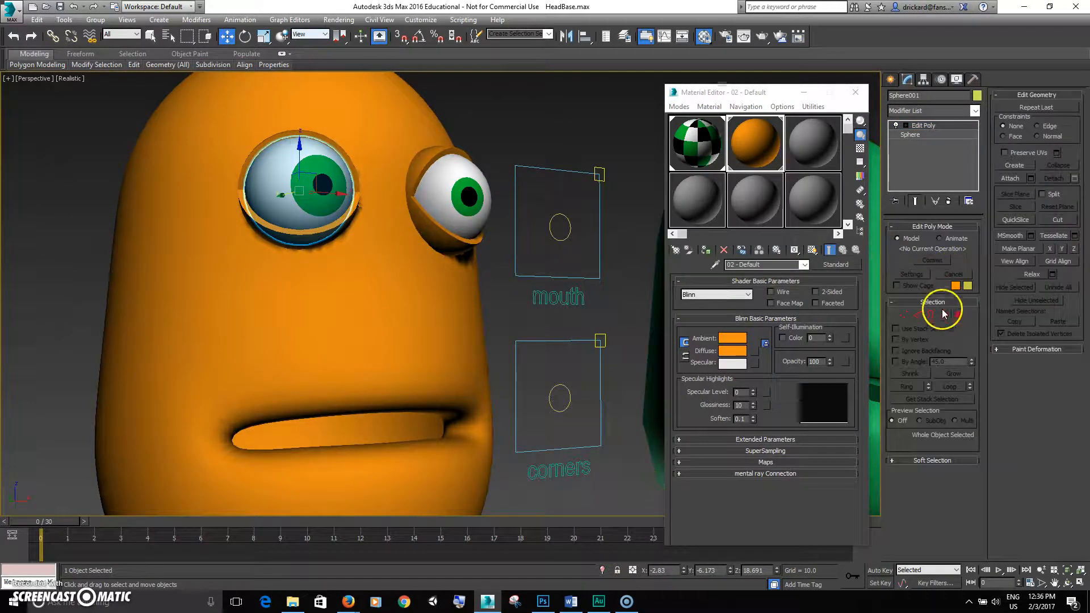
pyautogui.click(943, 314)
pyautogui.click(323, 212)
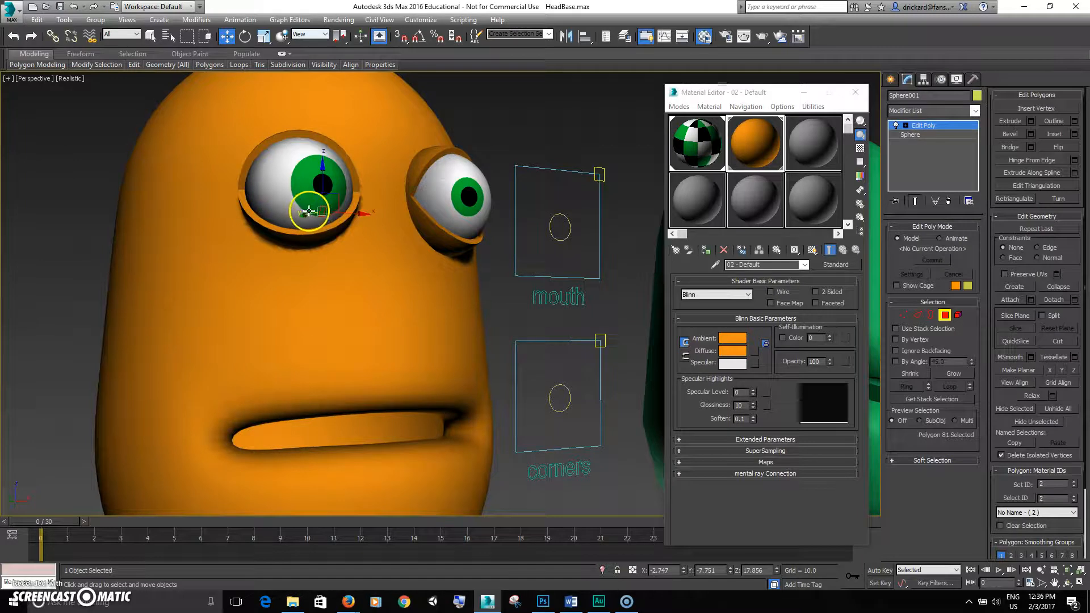
pyautogui.keyDown('shift'); pyautogui.click(310, 212); pyautogui.keyUp('shift')
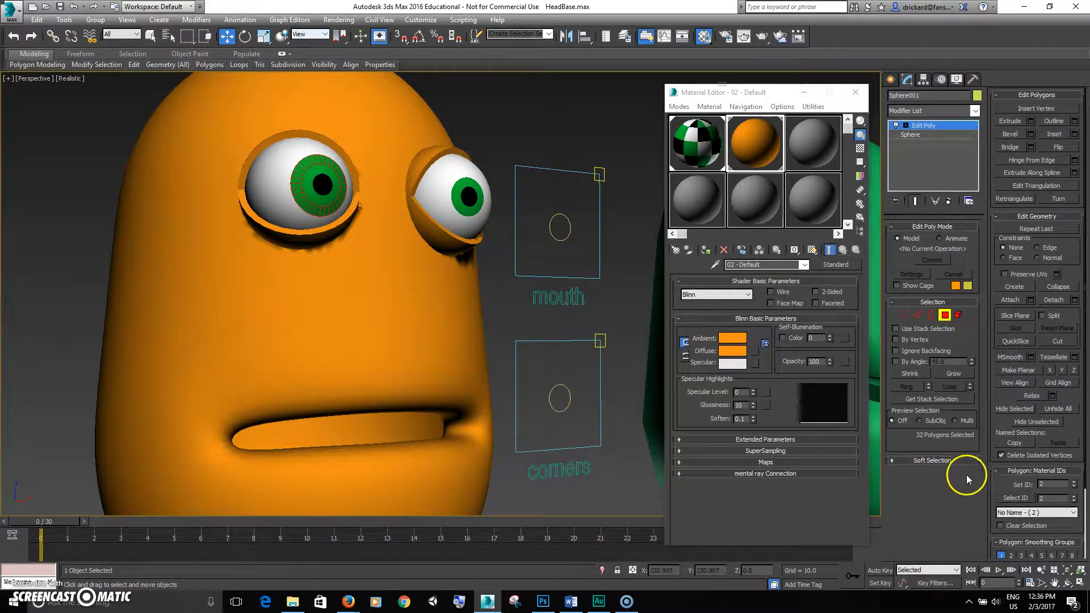
pyautogui.click(1073, 487)
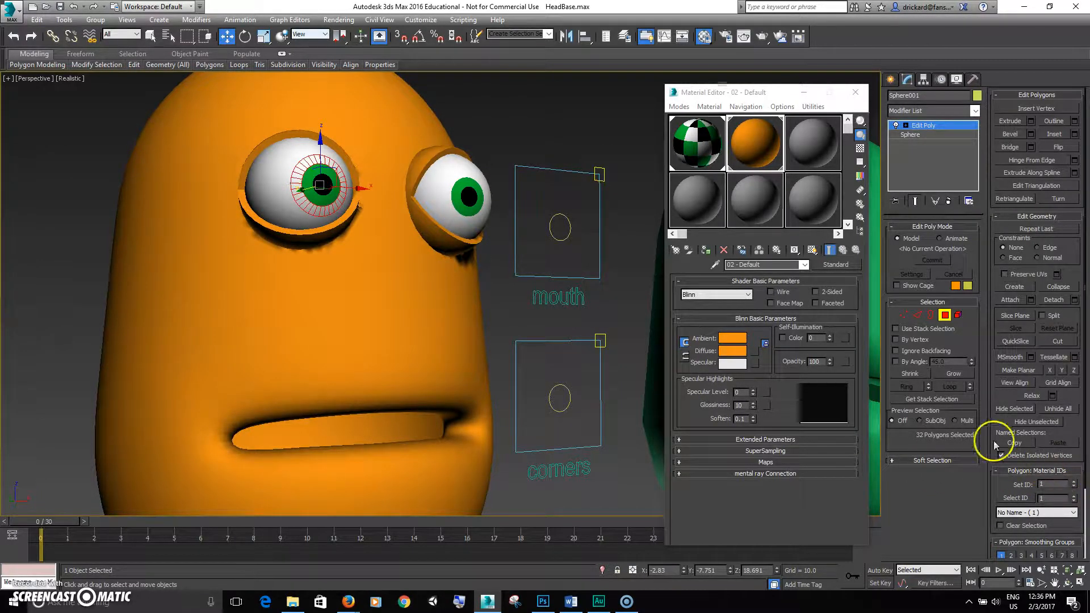
pyautogui.click(943, 315)
pyautogui.click(590, 294)
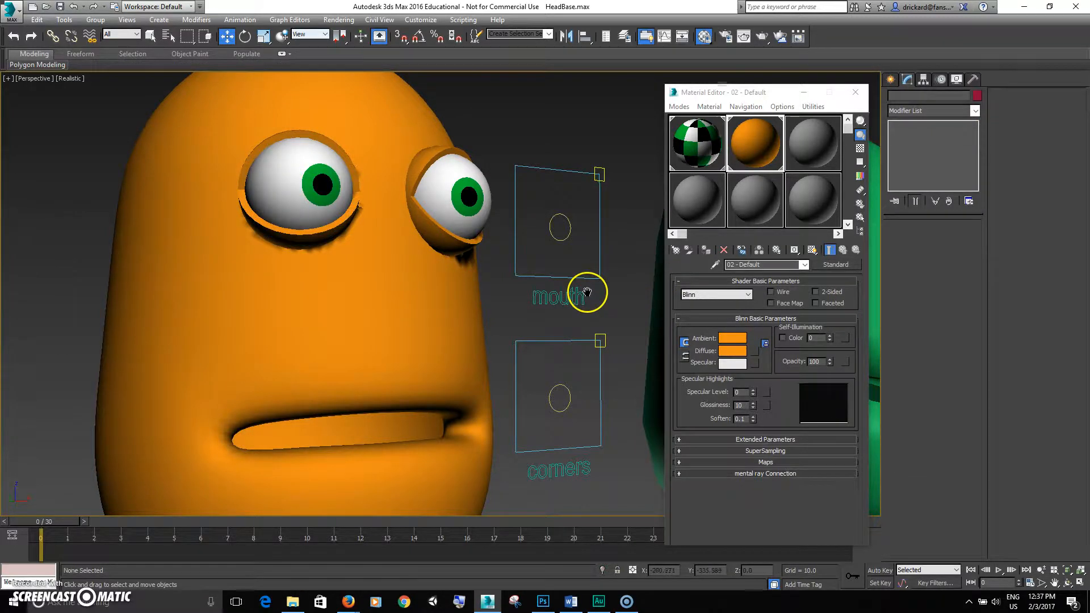
# - Examine the placement and look of the finished eyes on the orange head from several angles and distances
pyautogui.scroll(-10, 587, 292)
pyautogui.keyDown('alt'); pyautogui.moveTo(489, 311); pyautogui.dragTo(450, 236, button='middle'); pyautogui.keyUp('alt')
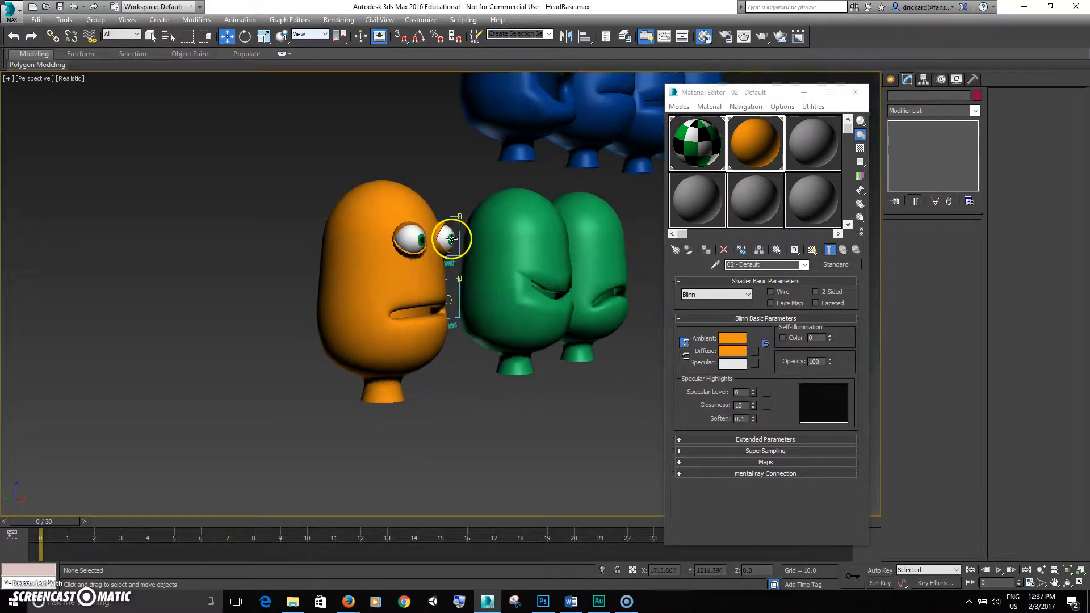
pyautogui.scroll(5, 445, 236)
pyautogui.keyDown('alt'); pyautogui.moveTo(460, 227); pyautogui.dragTo(431, 281, button='middle'); pyautogui.keyUp('alt')
pyautogui.scroll(5, 451, 232)
pyautogui.scroll(-5, 436, 248)
pyautogui.scroll(-5, 435, 260)
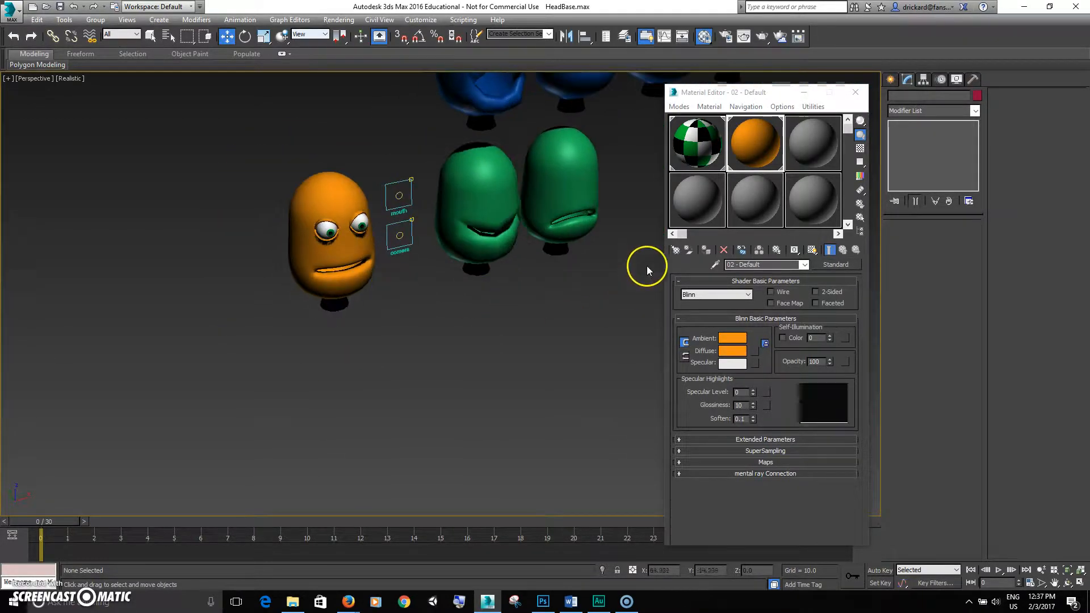
# - Close the Material Editor and create a Dummy helper in front of the heads
pyautogui.click(856, 92)
pyautogui.keyDown('alt'); pyautogui.moveTo(574, 333); pyautogui.dragTo(478, 368, button='middle'); pyautogui.keyUp('alt')
pyautogui.scroll(3, 440, 339)
pyautogui.scroll(-3, 513, 407)
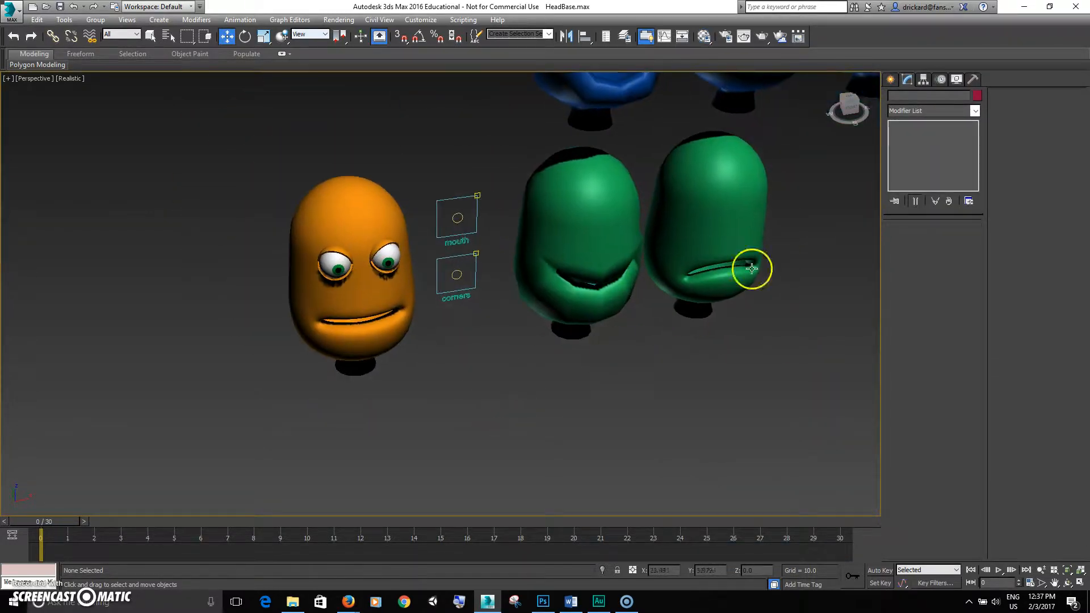
pyautogui.click(889, 80)
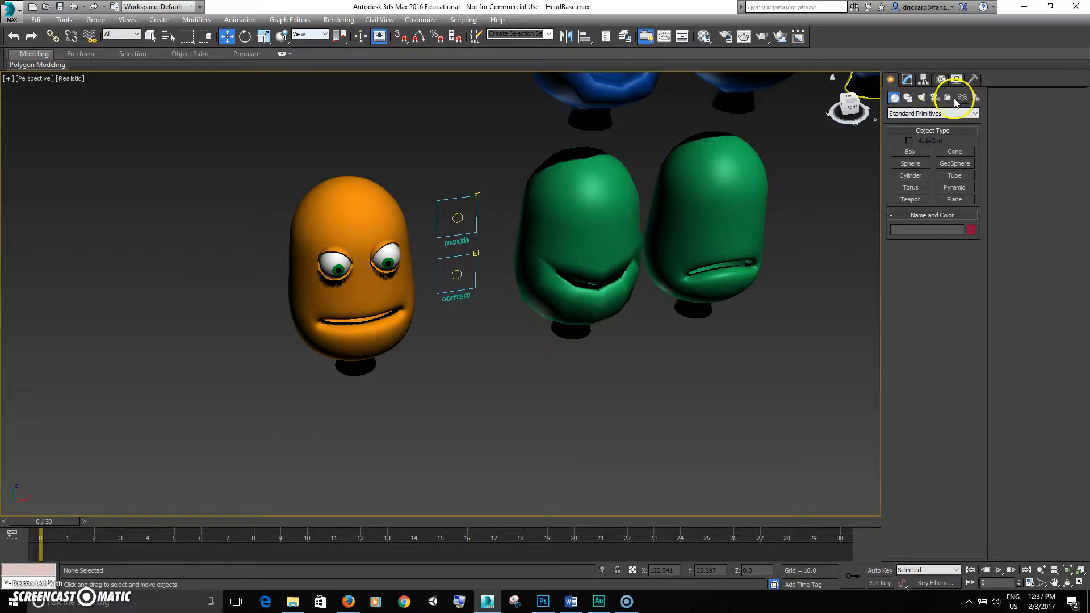
pyautogui.click(948, 98)
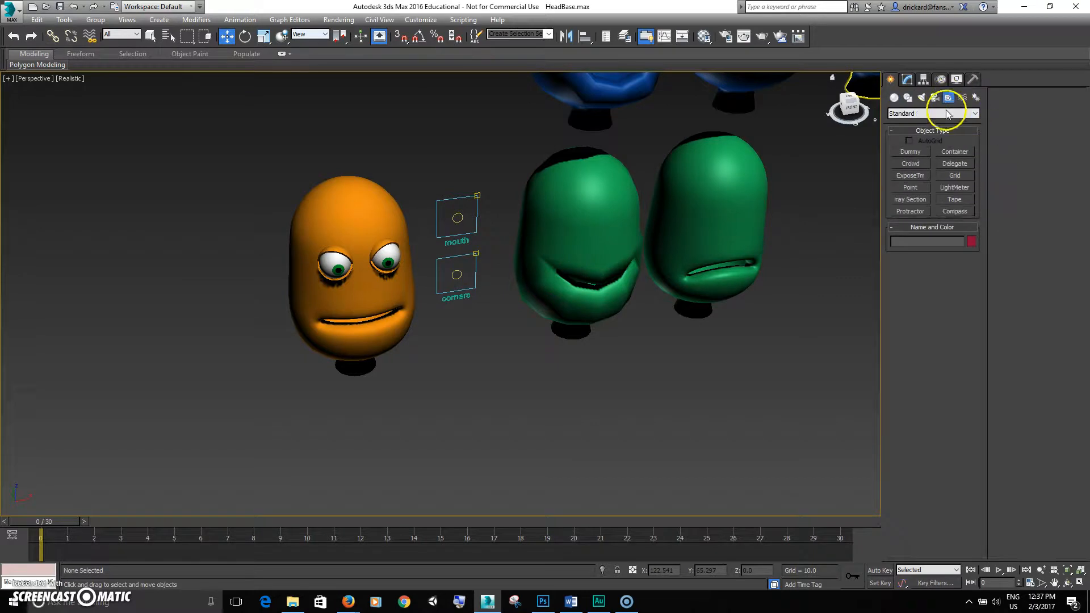
pyautogui.click(908, 153)
pyautogui.moveTo(514, 344)
pyautogui.mouseDown(button='middle')
pyautogui.moveTo(550, 311)
pyautogui.moveTo(531, 339)
pyautogui.mouseUp(button='middle')
pyautogui.moveTo(493, 343); pyautogui.dragTo(495, 358)
pyautogui.press('w')
# - Align the dummy center to center with the mirrored eye's sphere in X, Y and Z position and X, Y and Z orientation
pyautogui.keyDown('alt'); pyautogui.moveTo(546, 362); pyautogui.dragTo(496, 277, button='middle'); pyautogui.keyUp('alt')
pyautogui.scroll(5, 436, 203)
pyautogui.moveTo(436, 202); pyautogui.dragTo(479, 214, button='middle')
pyautogui.click(584, 37)
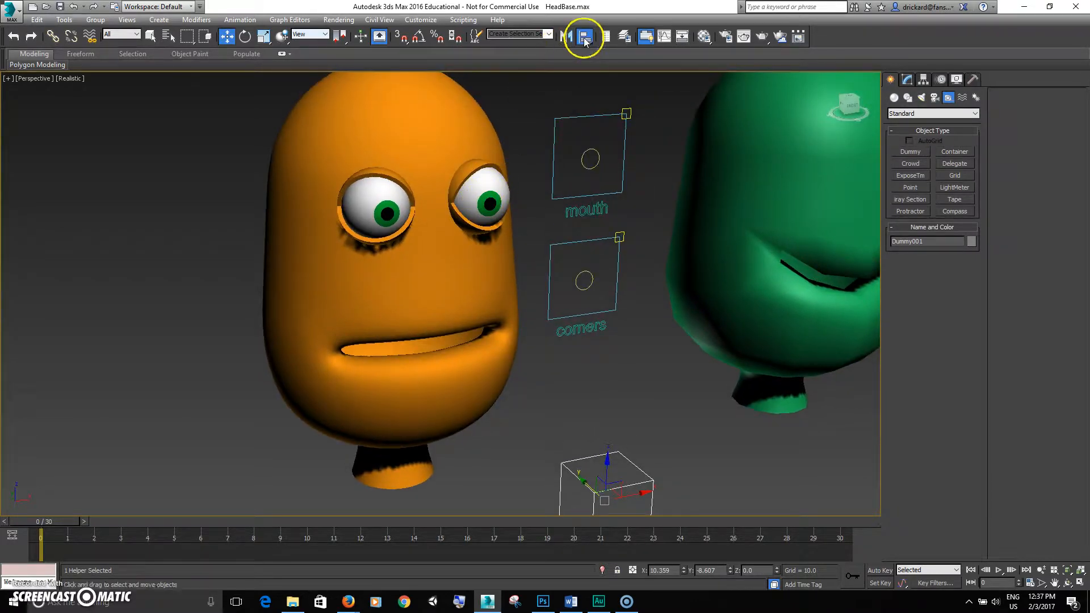
pyautogui.click(496, 183)
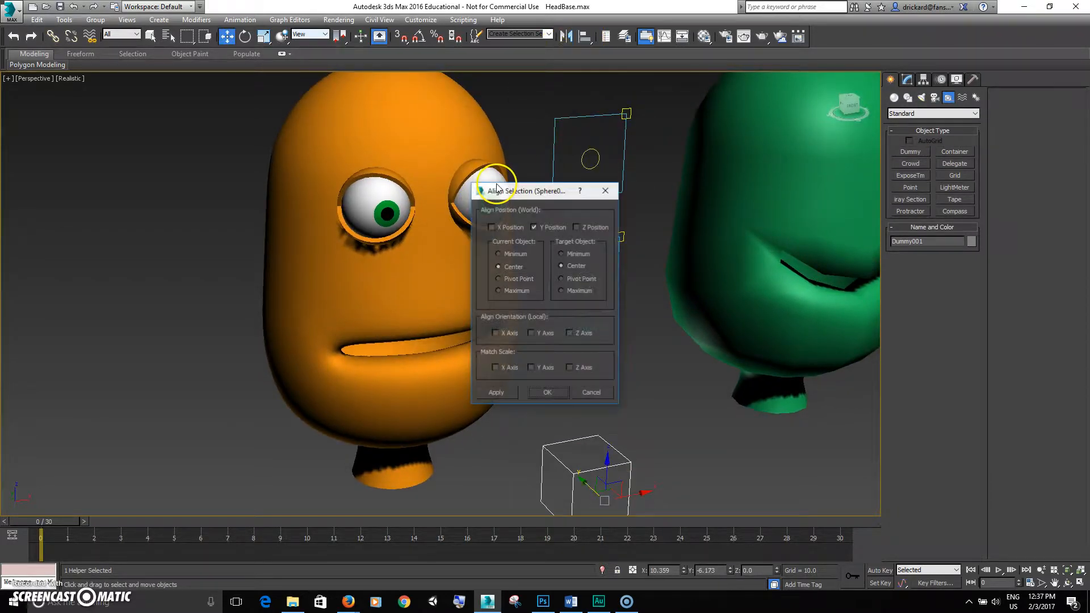
pyautogui.click(496, 230)
pyautogui.click(576, 229)
pyautogui.click(503, 333)
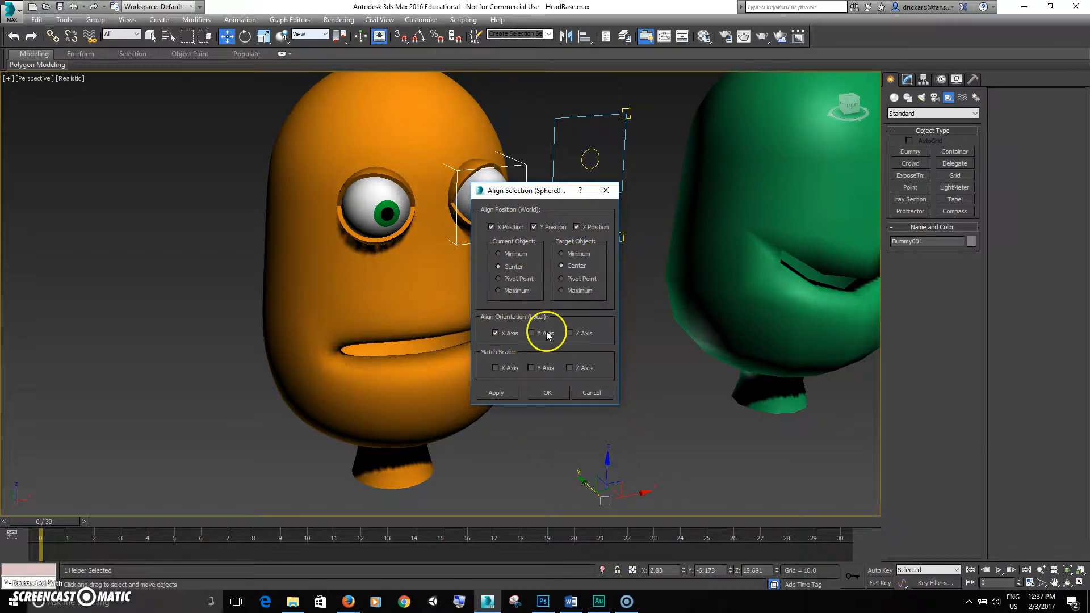
pyautogui.click(549, 394)
pyautogui.keyDown('alt'); pyautogui.moveTo(553, 397); pyautogui.dragTo(564, 377, button='middle'); pyautogui.keyUp('alt')
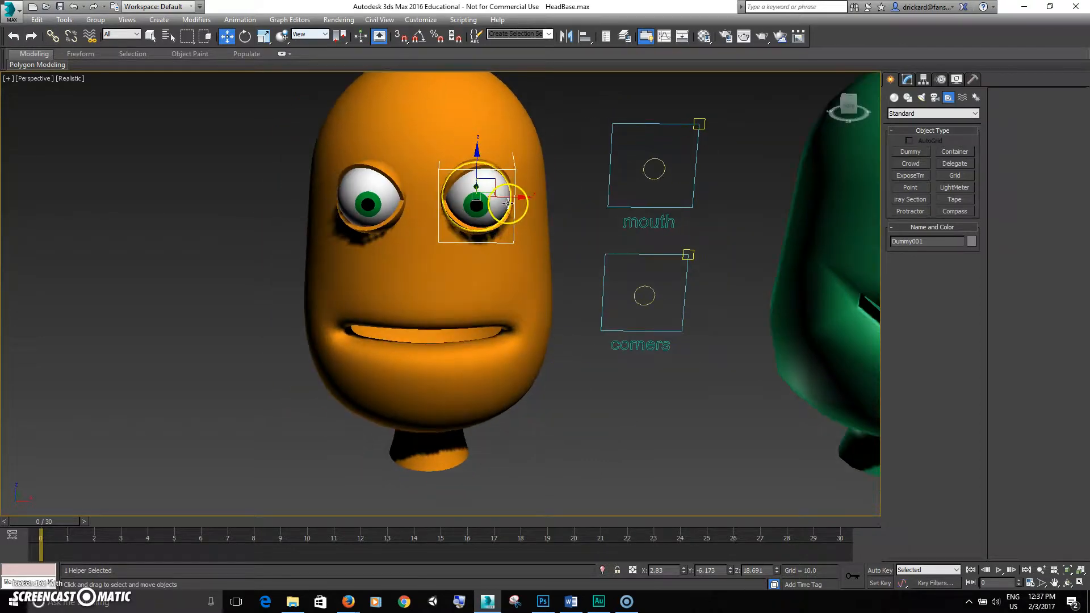
# - Clone the dummy along X as a copy and align it to the original eye's sphere in position and orientation on all axes
pyautogui.keyDown('shift'); pyautogui.moveTo(523, 197); pyautogui.dragTo(478, 202); pyautogui.keyUp('shift')
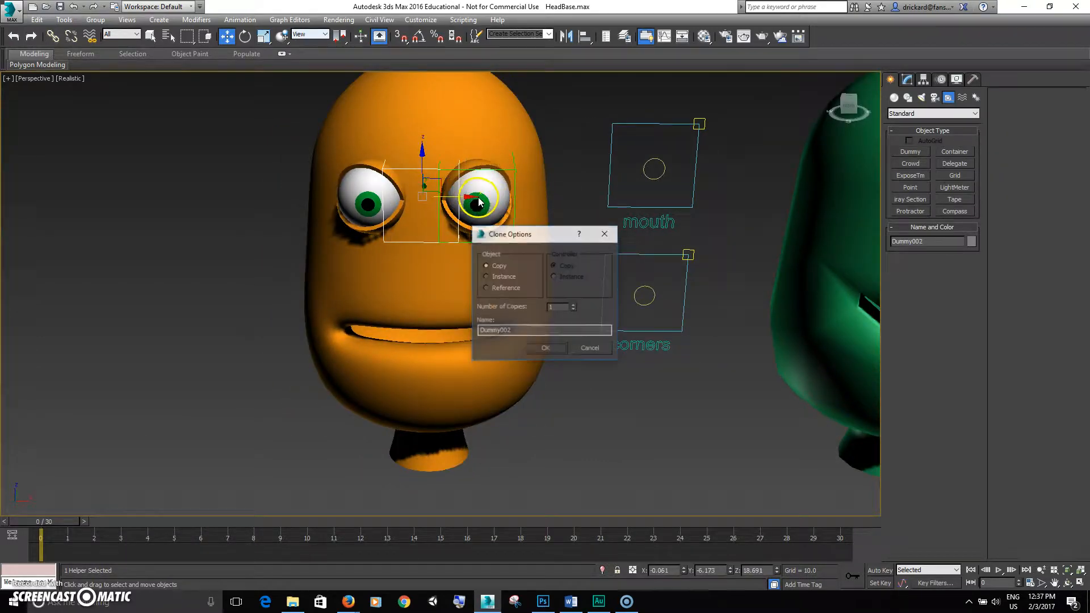
pyautogui.click(547, 347)
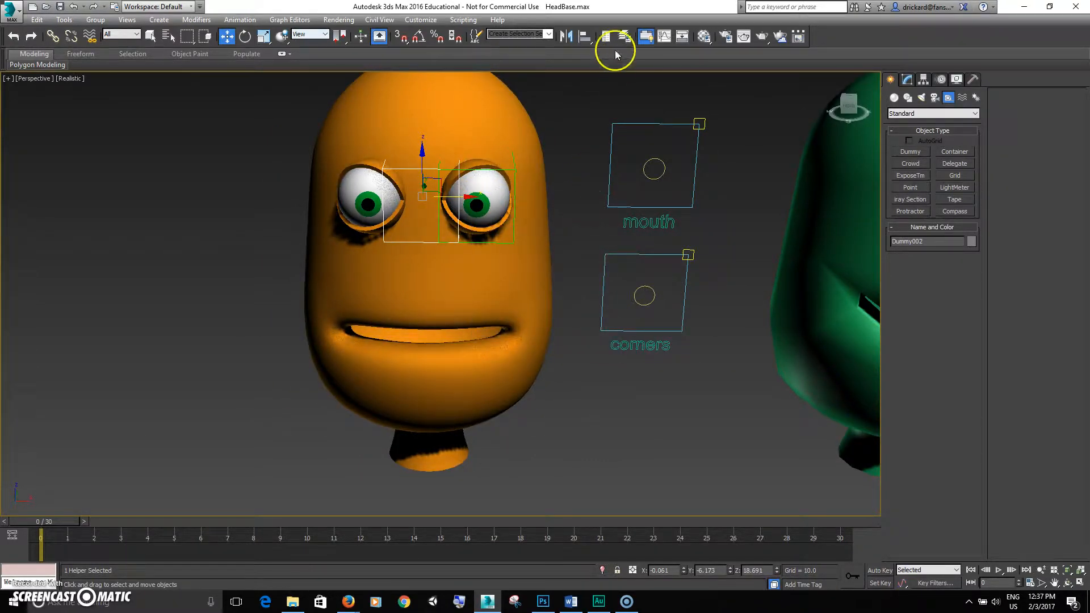
pyautogui.click(584, 36)
pyautogui.click(370, 196)
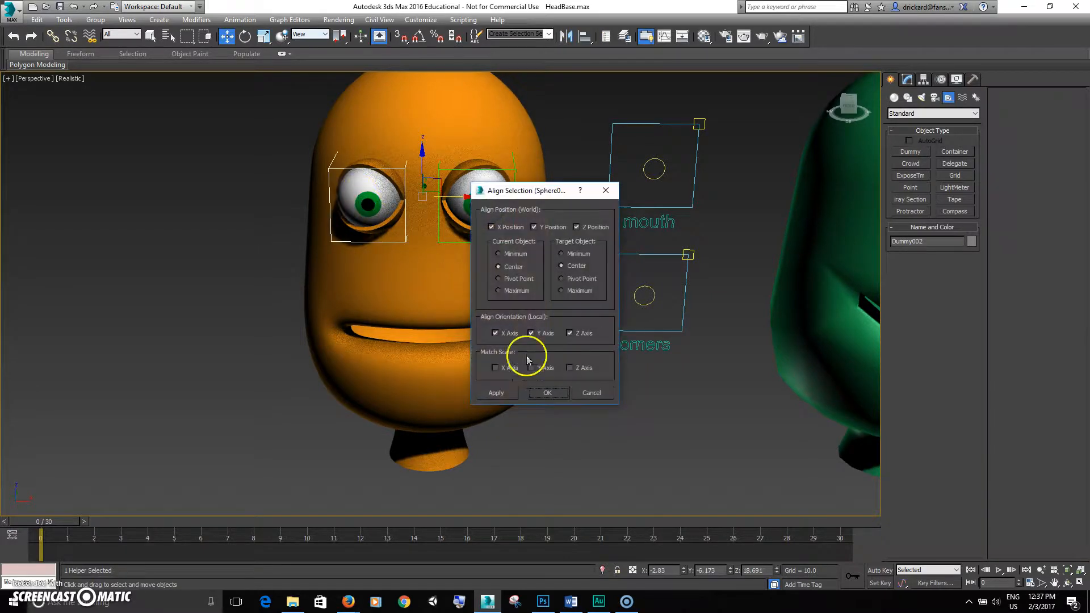
pyautogui.click(546, 393)
pyautogui.keyDown('alt'); pyautogui.moveTo(545, 394); pyautogui.dragTo(586, 435, button='middle'); pyautogui.keyUp('alt')
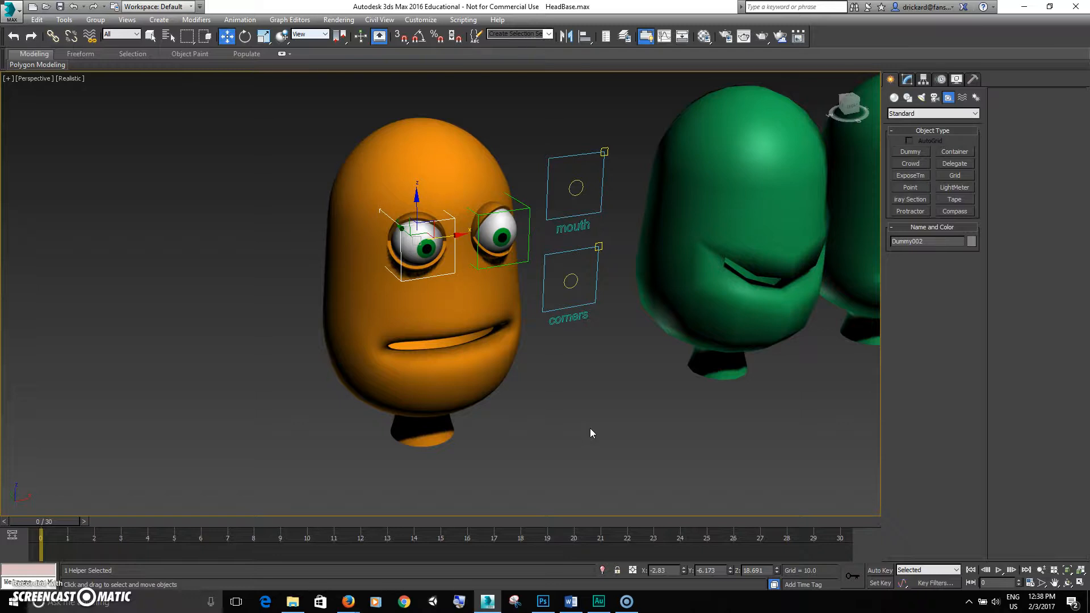
# - Link each eyeball to the dummy surrounding it with Select and Link
pyautogui.click(340, 355)
pyautogui.scroll(5, 492, 231)
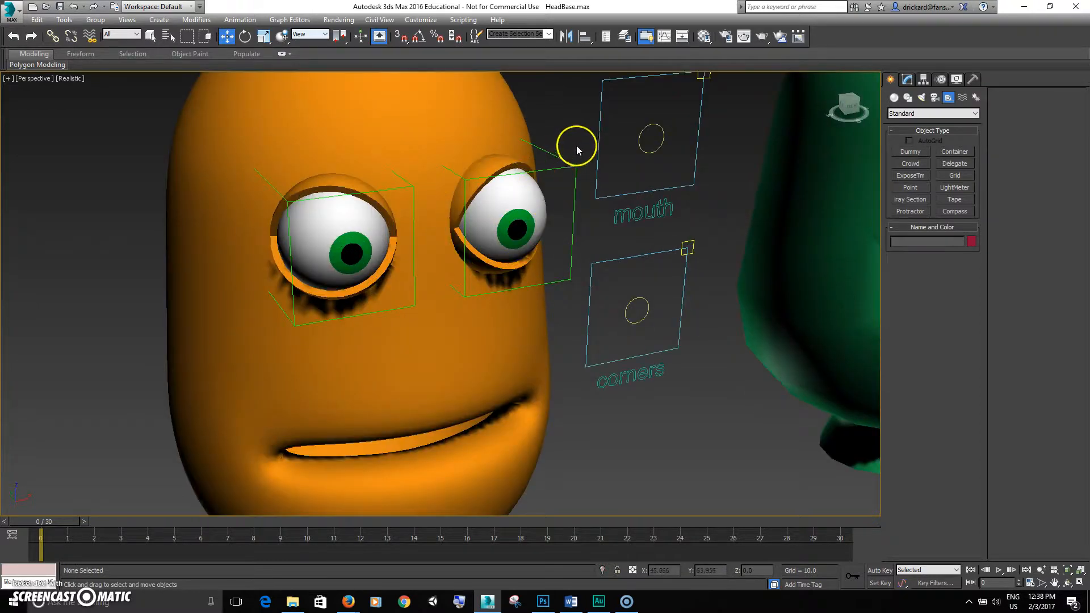
pyautogui.click(52, 36)
pyautogui.moveTo(497, 212); pyautogui.dragTo(573, 192)
pyautogui.moveTo(329, 221); pyautogui.dragTo(392, 227)
# - Try rotating the mirrored eyeball, and delete that eyeball while leaving its eyelid and dummy in place
pyautogui.click(293, 321)
pyautogui.press('e')
pyautogui.click(552, 282)
pyautogui.moveTo(500, 227); pyautogui.dragTo(528, 248)
pyautogui.click(527, 213)
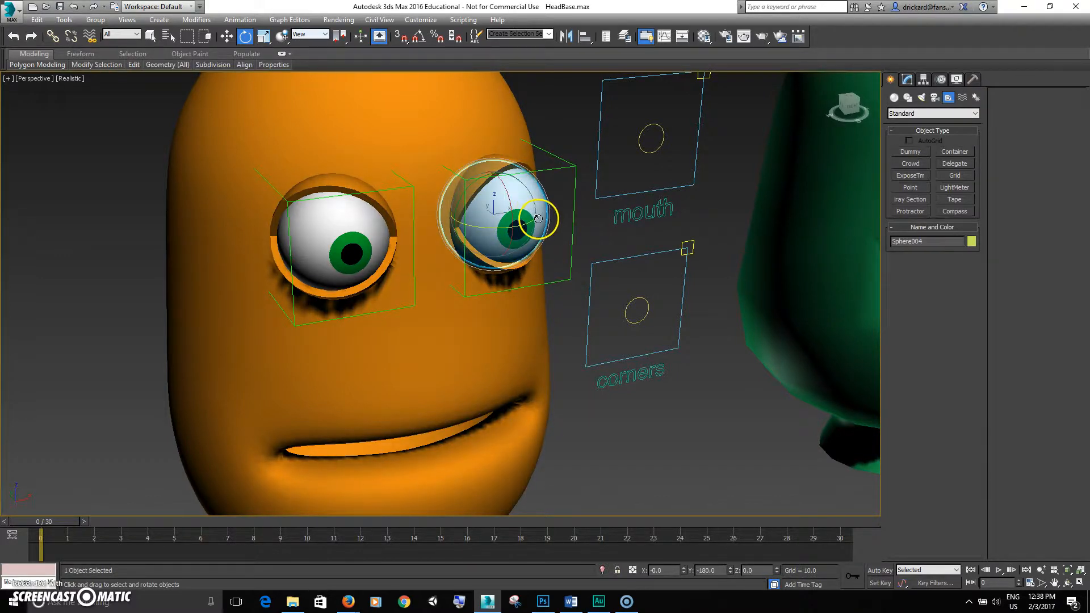
pyautogui.press('Delete')
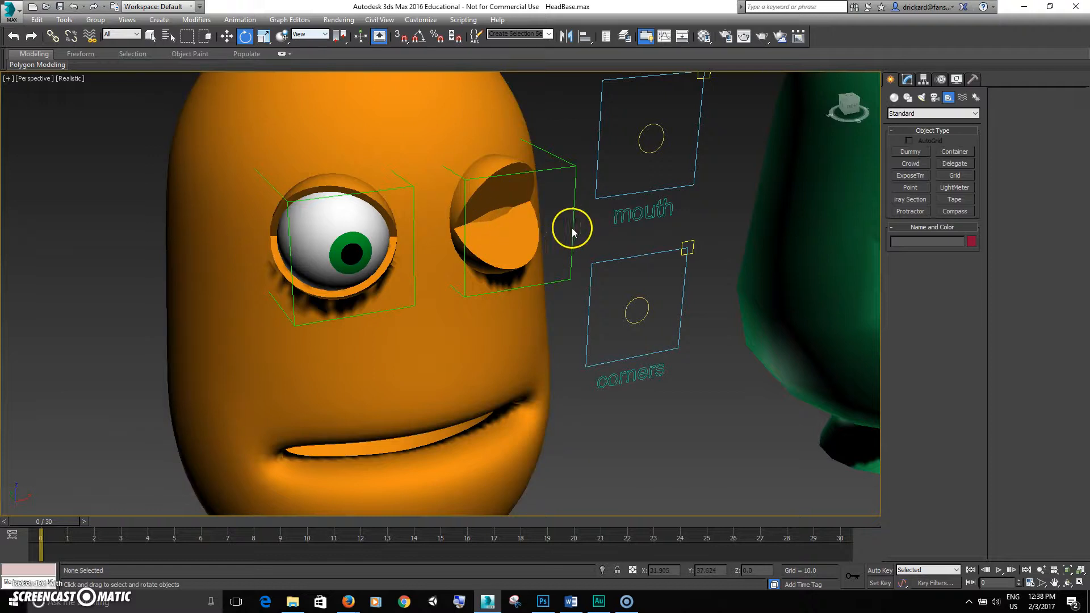
# - Undo the deletion of the mirrored eyeball and clear the selection
pyautogui.hotkey('ctrl', 'z')
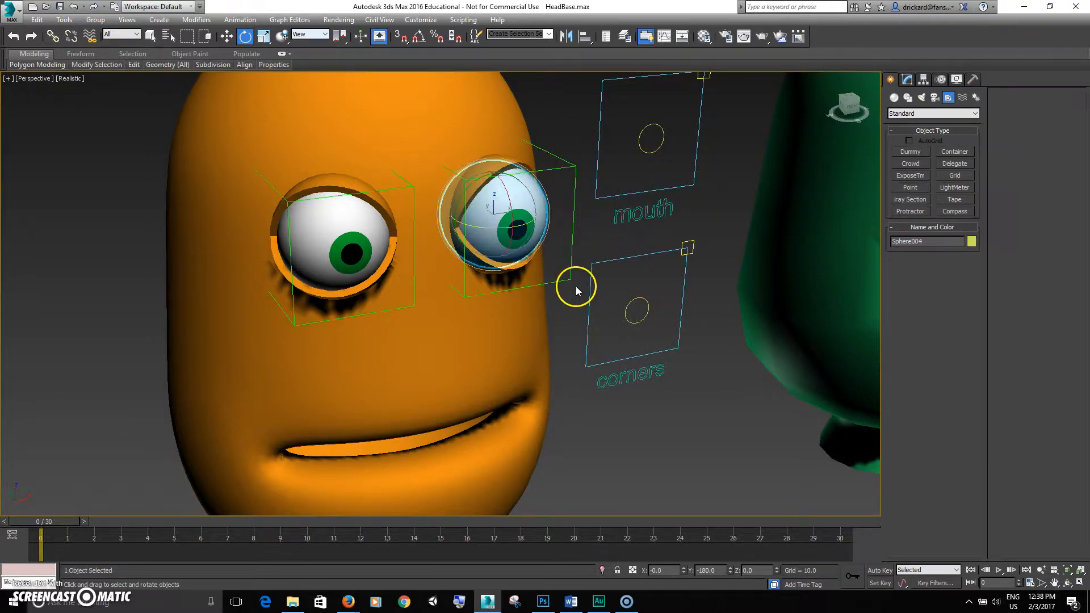
pyautogui.click(575, 286)
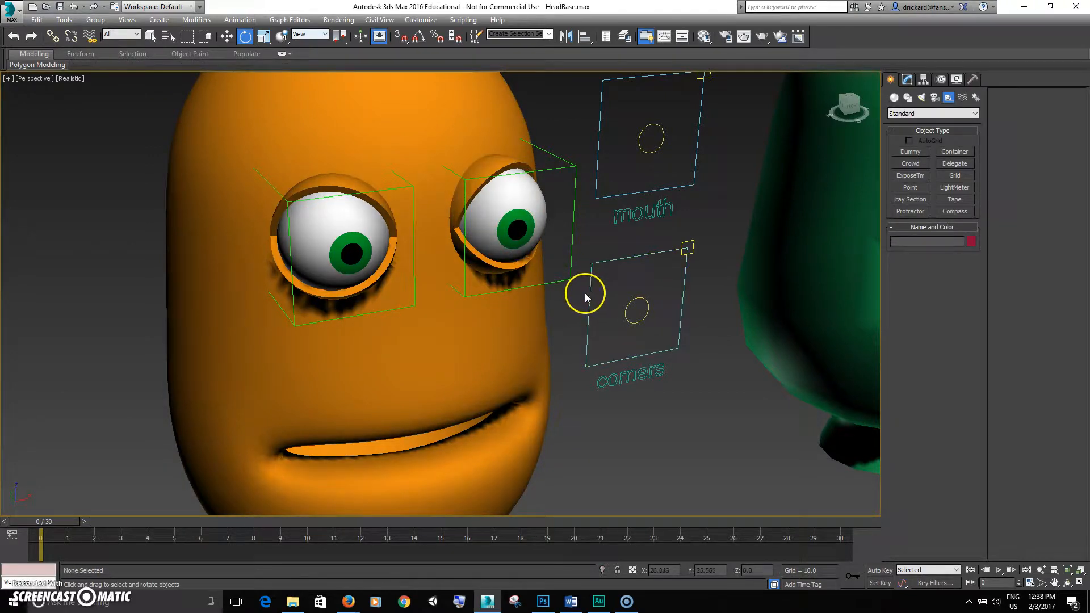
# - Examine both eyes, their eyelids and the surrounding dummies on the orange head from several angles and distances
pyautogui.scroll(-3, 574, 260)
pyautogui.keyDown('alt'); pyautogui.moveTo(573, 260); pyautogui.dragTo(515, 277, button='middle'); pyautogui.keyUp('alt')
pyautogui.scroll(-3, 516, 277)
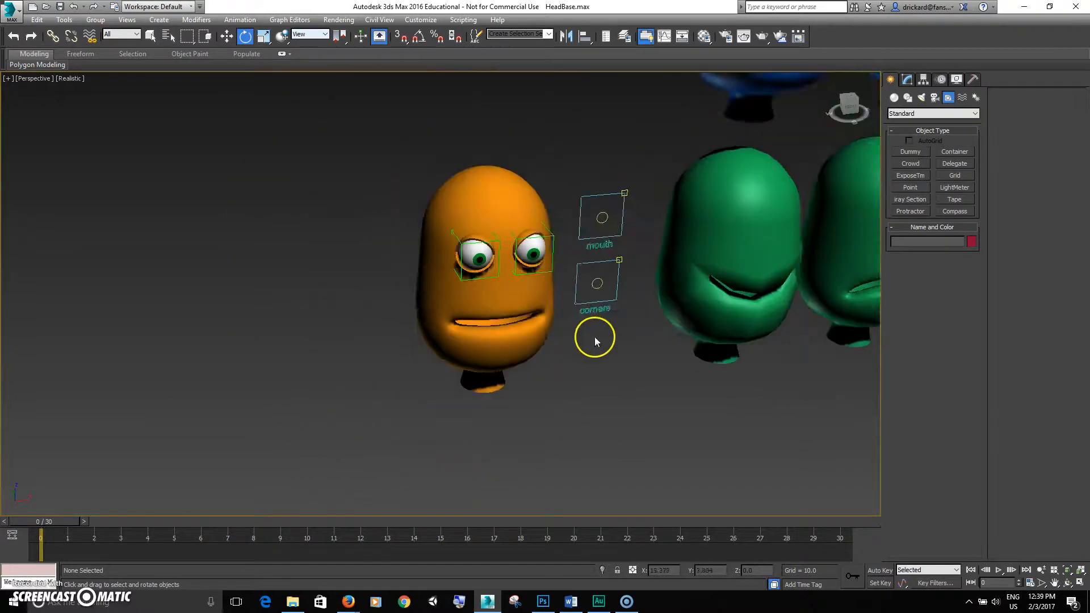
pyautogui.keyDown('alt'); pyautogui.moveTo(594, 336); pyautogui.dragTo(570, 310, button='middle'); pyautogui.keyUp('alt')
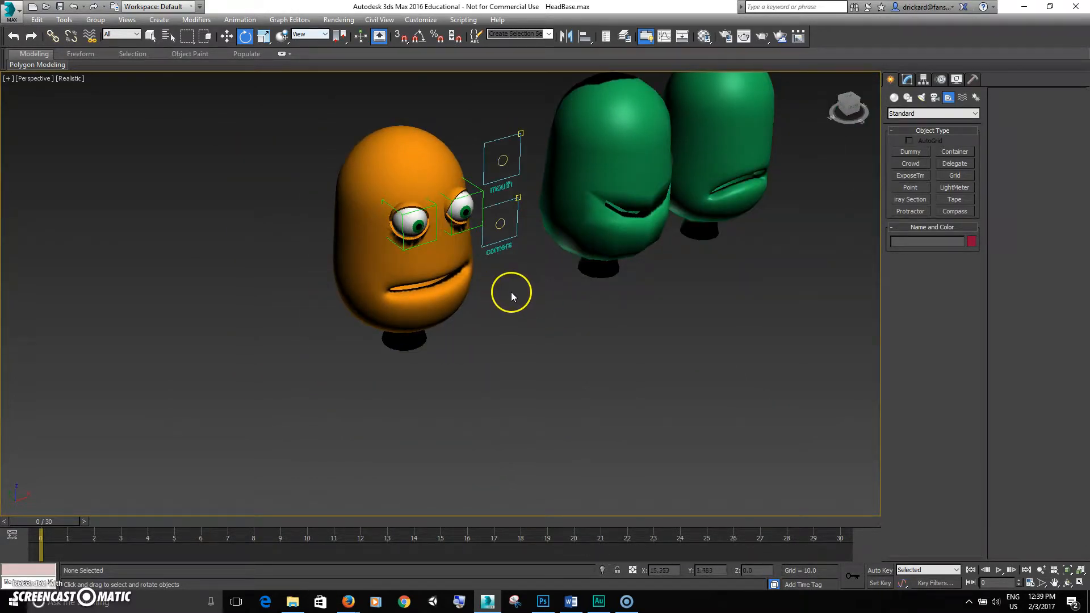
pyautogui.keyDown('alt'); pyautogui.moveTo(511, 292); pyautogui.dragTo(462, 225, button='middle'); pyautogui.keyUp('alt')
pyautogui.scroll(3, 462, 225)
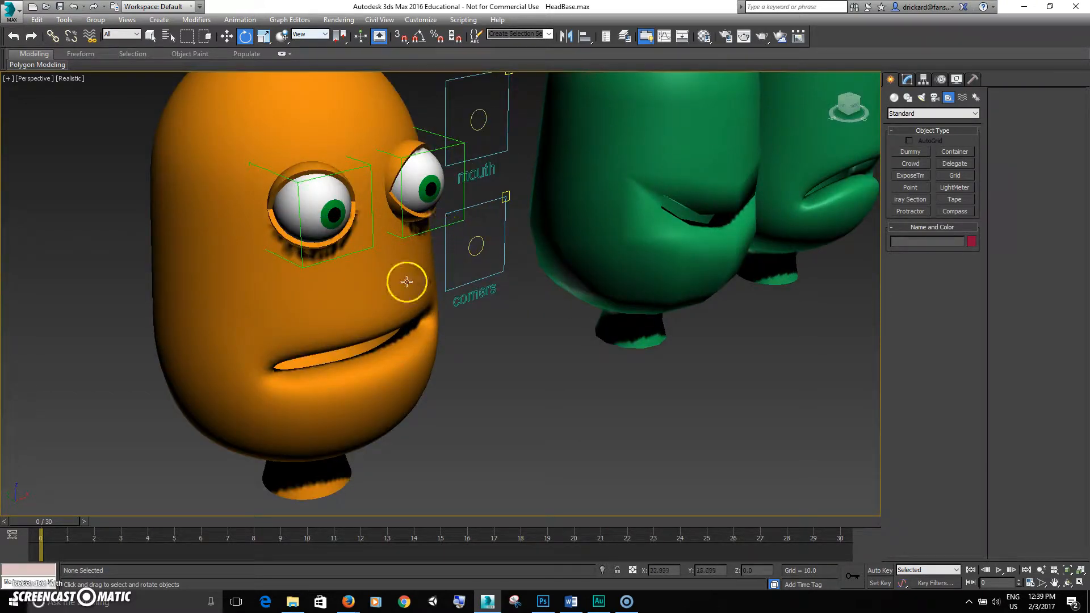
pyautogui.scroll(-2, 331, 324)
pyautogui.keyDown('alt'); pyautogui.moveTo(324, 239); pyautogui.dragTo(516, 389, button='middle'); pyautogui.keyUp('alt')
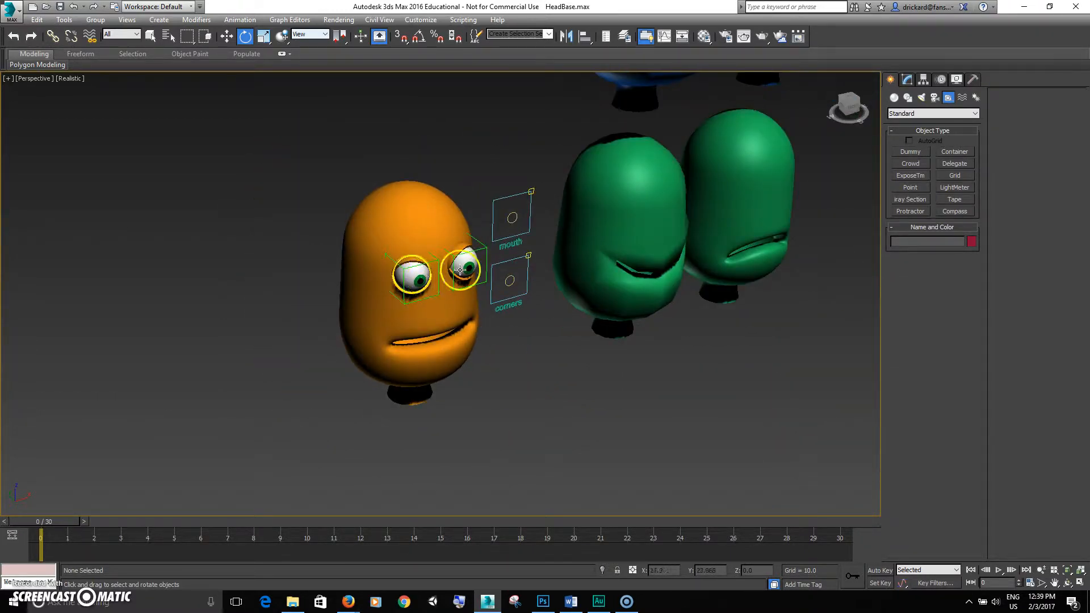
pyautogui.keyDown('alt'); pyautogui.moveTo(496, 347); pyautogui.dragTo(494, 301, button='middle'); pyautogui.keyUp('alt')
pyautogui.scroll(5, 497, 293)
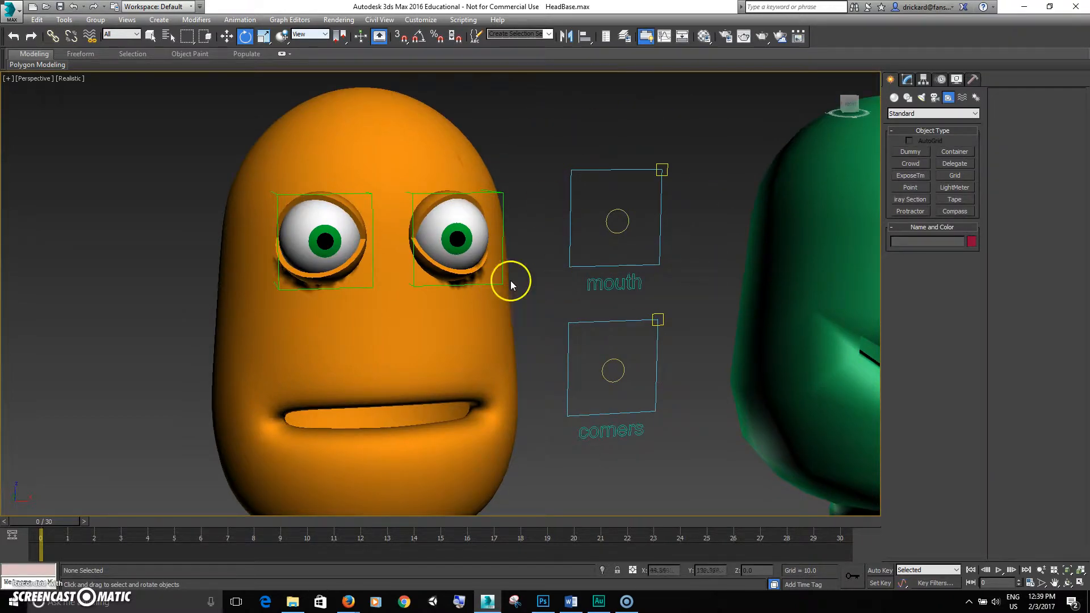
# - Try rotating the dummy around the mirrored eye, and undo the rotation
pyautogui.click(500, 191)
pyautogui.moveTo(470, 214); pyautogui.dragTo(501, 228)
pyautogui.hotkey('ctrl', 'z')
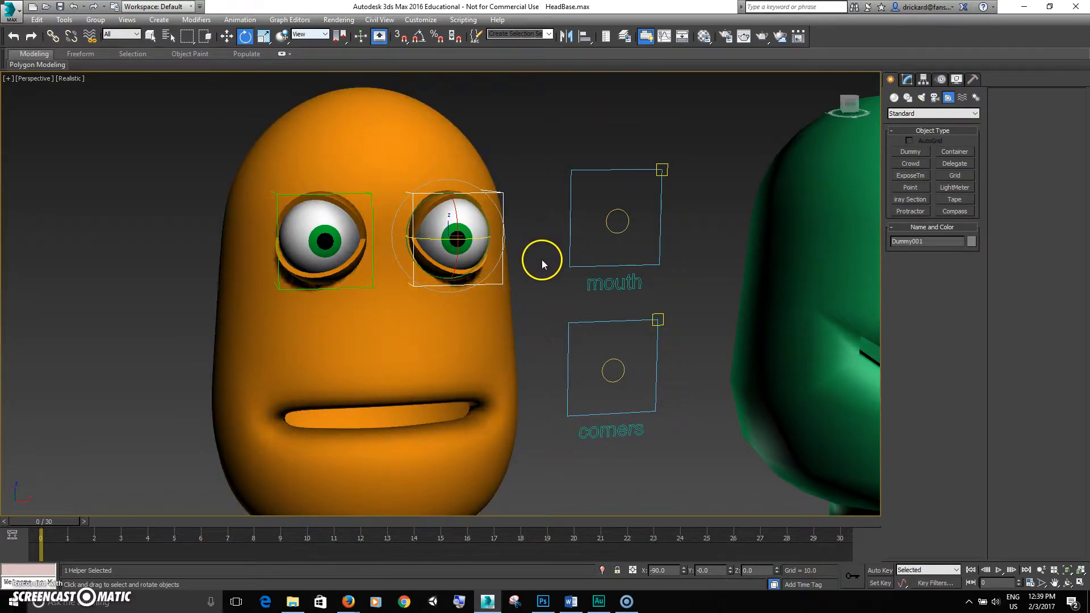
# - Create a Point helper in the empty space in front of the orange head
pyautogui.scroll(-3, 542, 260)
pyautogui.keyDown('alt'); pyautogui.moveTo(555, 260); pyautogui.dragTo(633, 313, button='middle'); pyautogui.keyUp('alt')
pyautogui.click(632, 314)
pyautogui.click(894, 97)
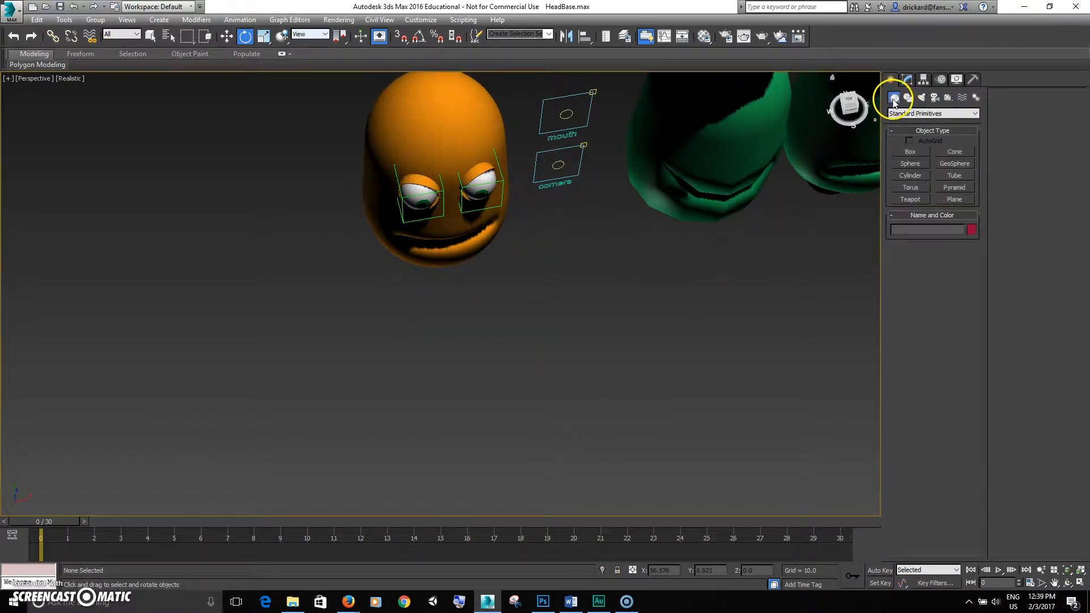
pyautogui.click(901, 114)
pyautogui.click(903, 123)
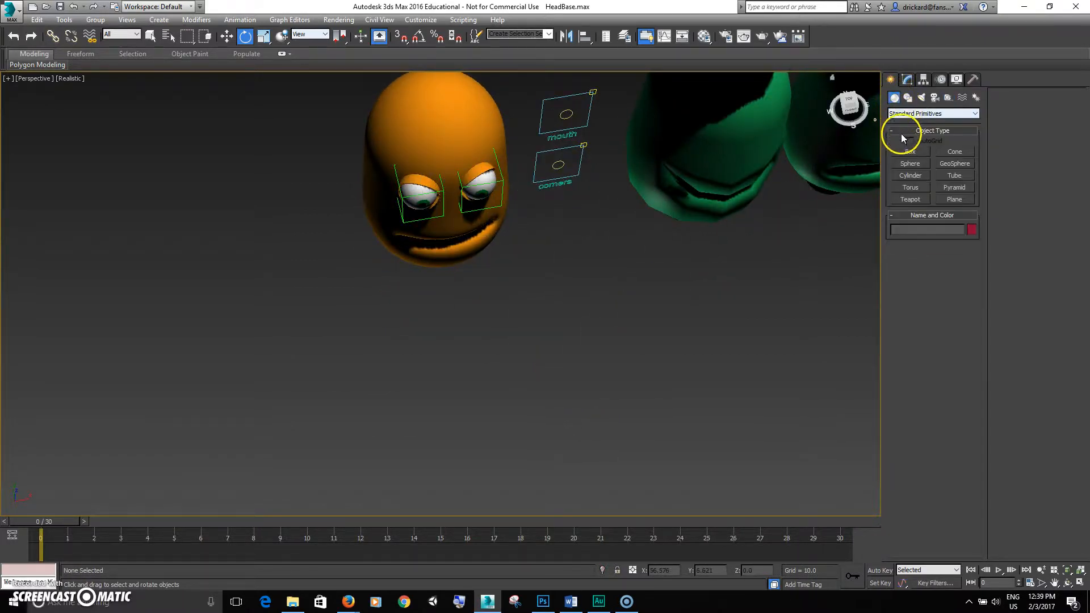
pyautogui.click(948, 98)
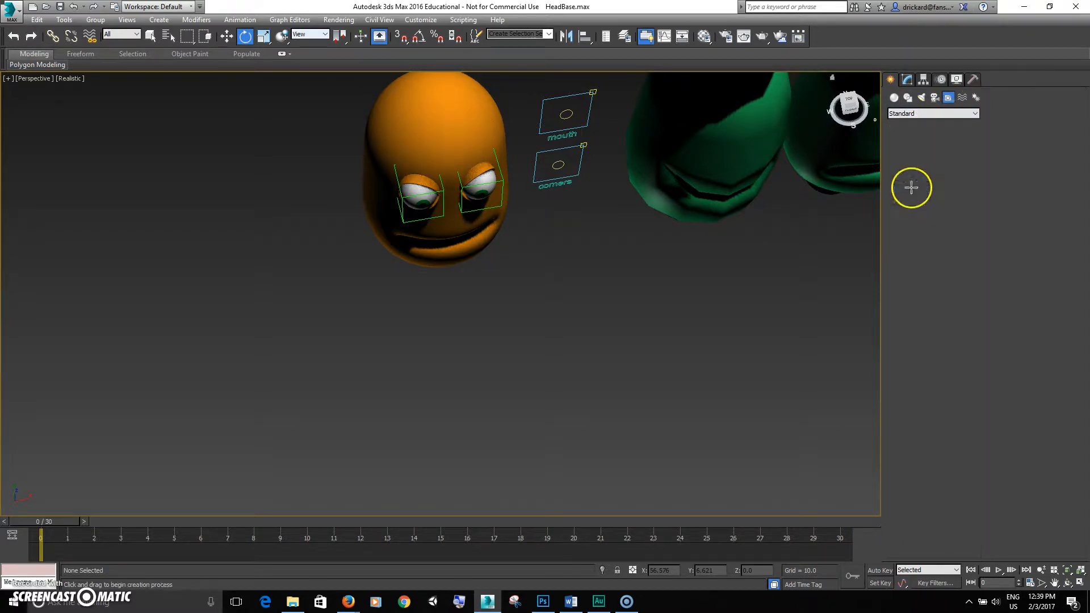
pyautogui.click(910, 187)
pyautogui.press('f')
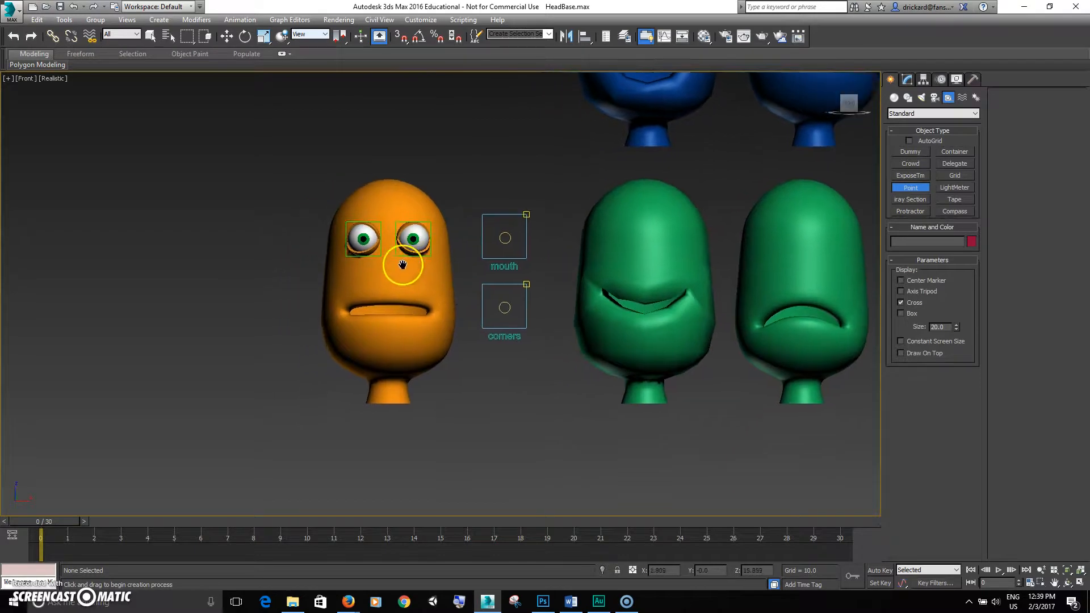
pyautogui.scroll(4, 403, 245)
pyautogui.scroll(-3, 409, 216)
pyautogui.keyDown('alt'); pyautogui.moveTo(450, 212); pyautogui.dragTo(532, 371, button='middle'); pyautogui.keyUp('alt')
pyautogui.click(526, 404)
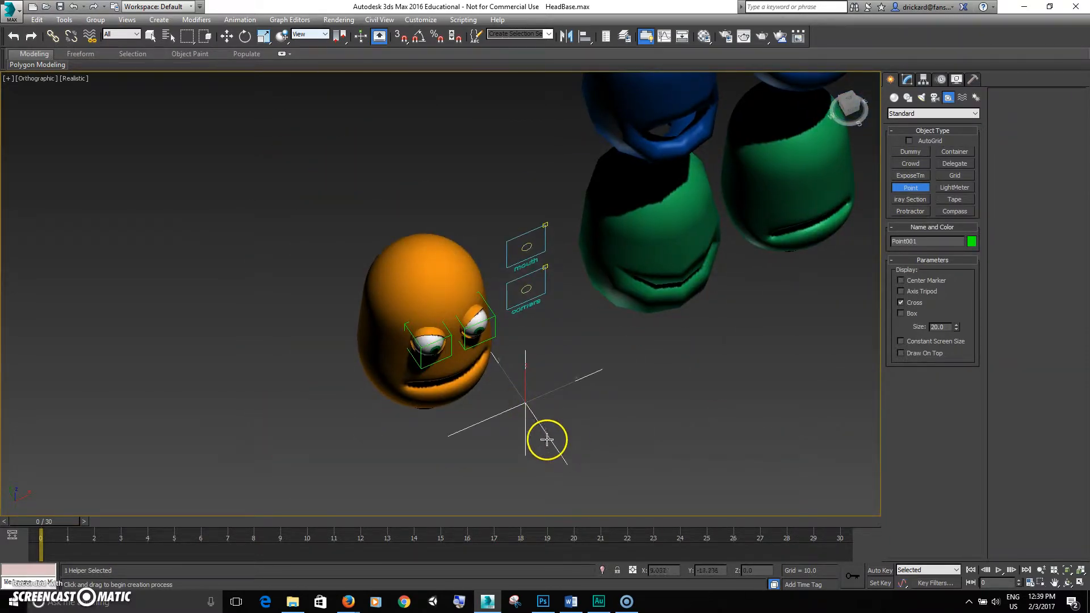
# - Reduce the Point helper's size and turn on its Box display in addition to the Cross
pyautogui.moveTo(957, 330); pyautogui.dragTo(960, 373)
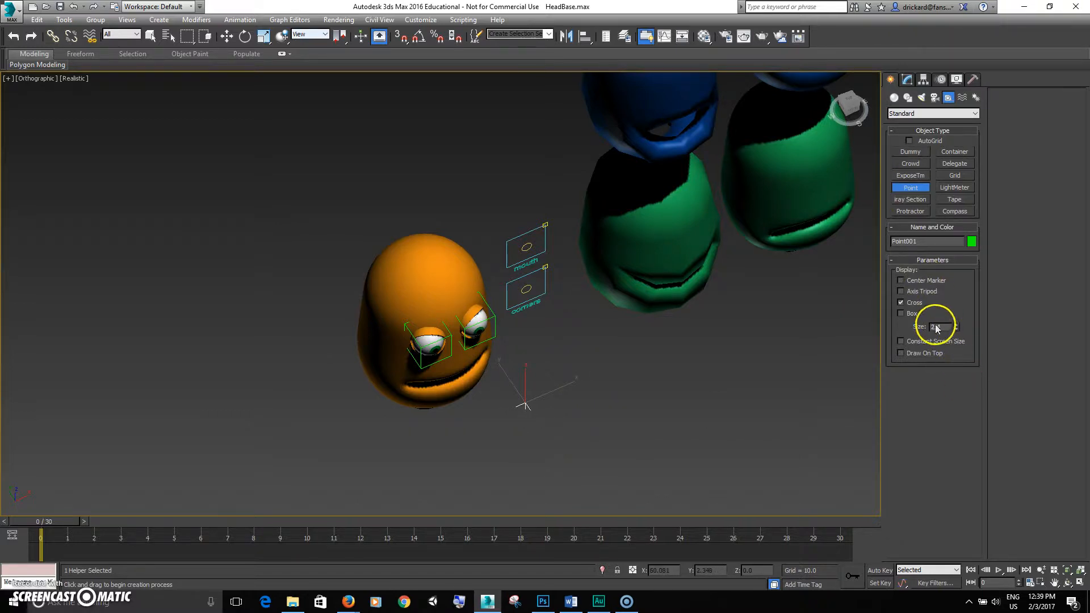
pyautogui.click(900, 313)
pyautogui.moveTo(590, 377); pyautogui.dragTo(578, 328, button='middle')
pyautogui.scroll(4, 578, 328)
# - Align the point helper center to center with the mirrored eye's dummy in X, Y, Z position and orientation, and switch the view to wireframe
pyautogui.press('w')
pyautogui.keyDown('alt'); pyautogui.moveTo(475, 357); pyautogui.dragTo(506, 326, button='middle'); pyautogui.keyUp('alt')
pyautogui.click(585, 37)
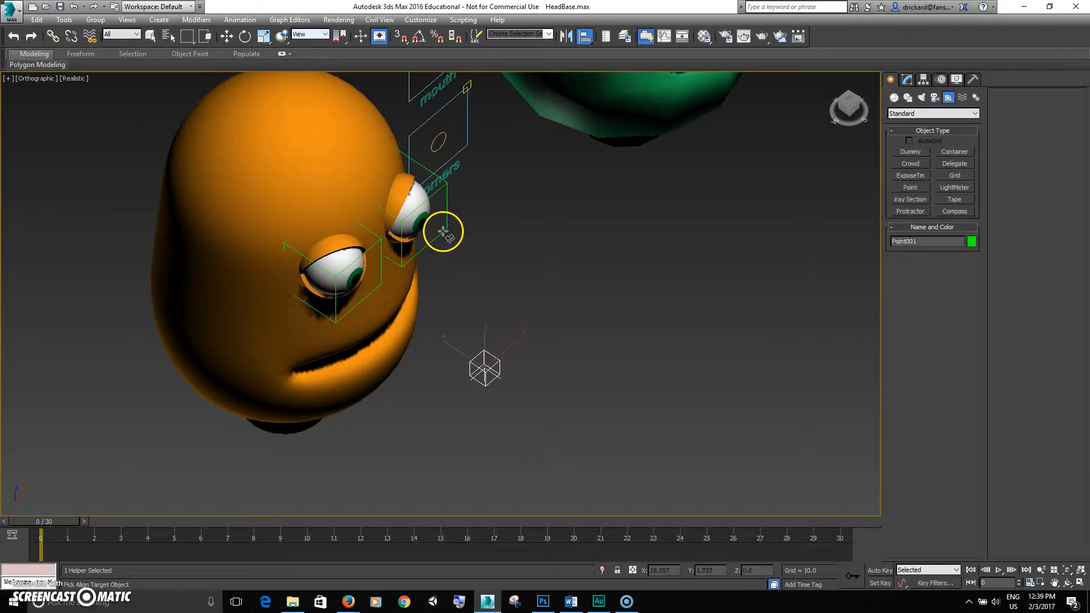
pyautogui.click(442, 231)
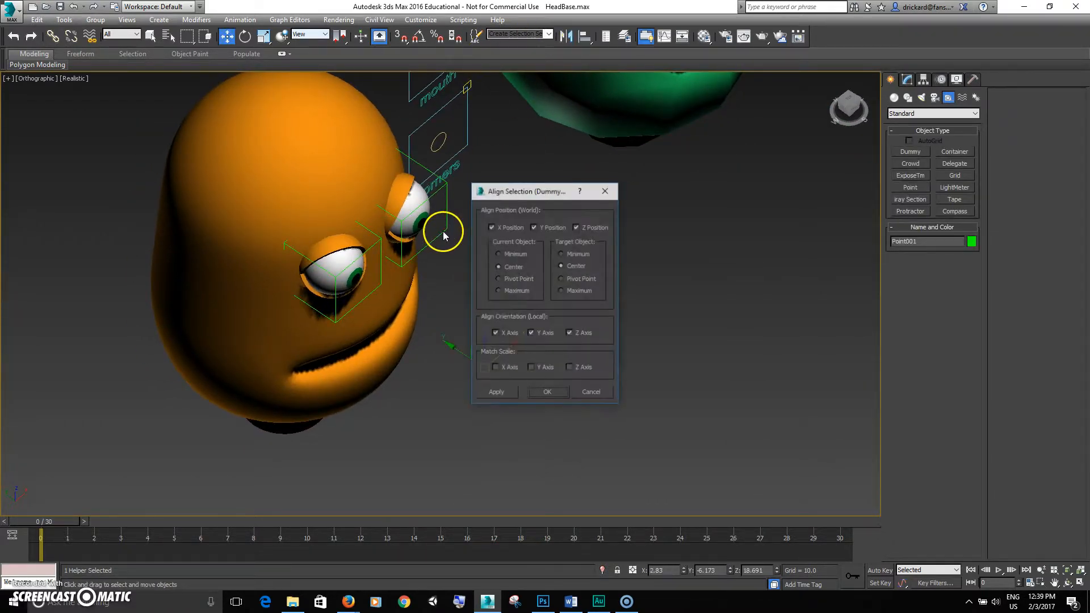
pyautogui.click(546, 392)
pyautogui.press('F3')
pyautogui.keyDown('alt'); pyautogui.moveTo(471, 297); pyautogui.dragTo(414, 236, button='middle'); pyautogui.keyUp('alt')
pyautogui.scroll(2, 414, 221)
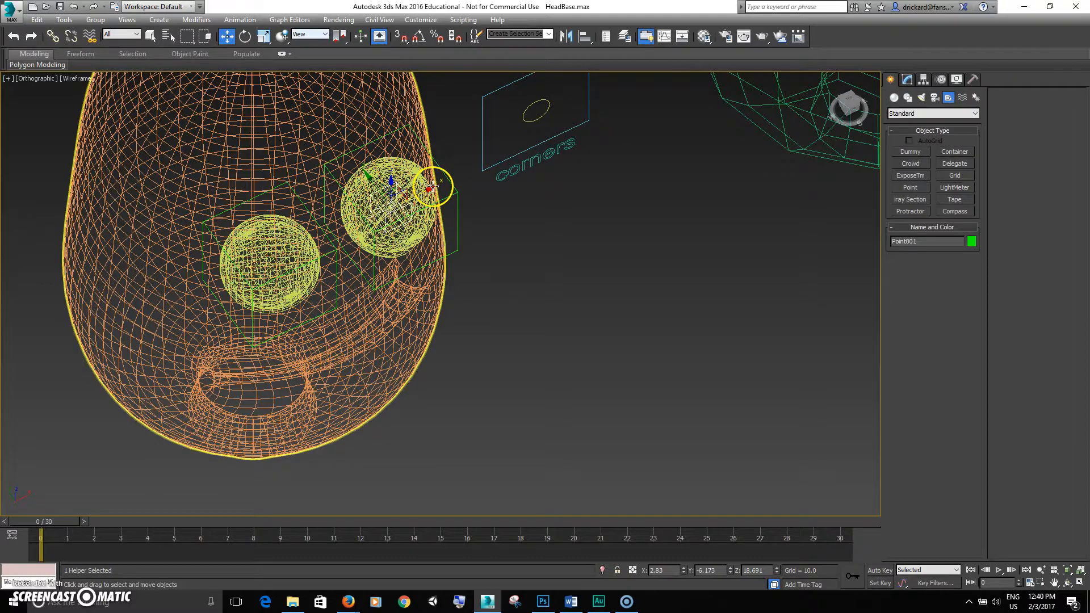
pyautogui.click(432, 186)
pyautogui.keyDown('shift'); pyautogui.moveTo(431, 187); pyautogui.dragTo(456, 196); pyautogui.keyUp('shift')
pyautogui.click(587, 344)
pyautogui.hotkey('ctrl', 'z')
# - Clone the point helper in place as a copy and move the copy toward the original eye
pyautogui.keyDown('alt'); pyautogui.moveTo(517, 324); pyautogui.dragTo(531, 310, button='middle'); pyautogui.keyUp('alt')
pyautogui.hotkey('ctrl', 'v')
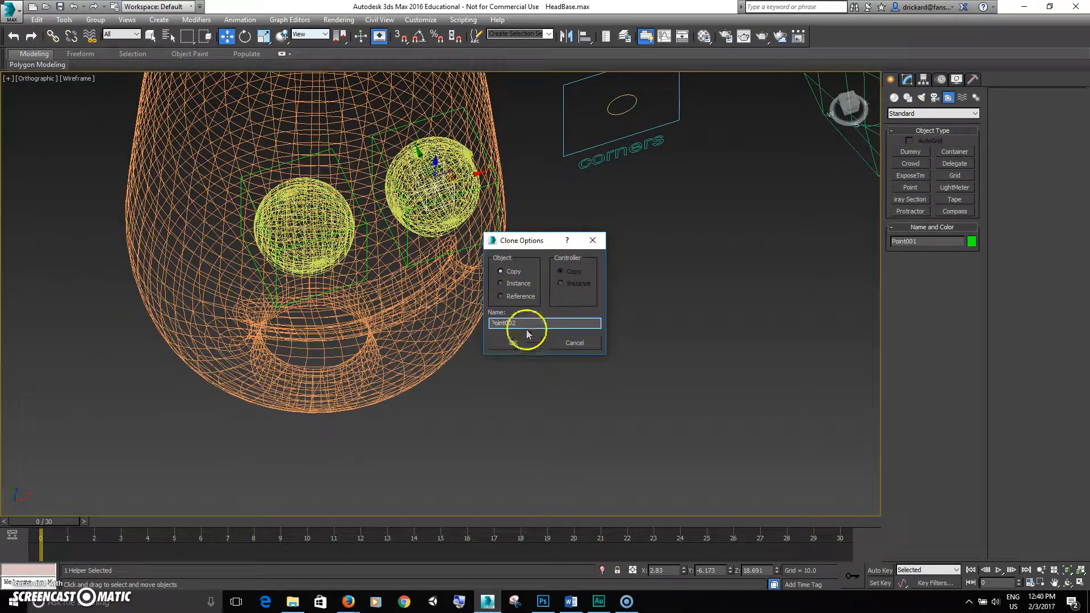
pyautogui.click(514, 342)
pyautogui.moveTo(467, 178); pyautogui.dragTo(400, 218)
# - In shaded view, align the copied point helper center to center with the original eye's dummy in X, Y and Z position and orientation
pyautogui.click(585, 37)
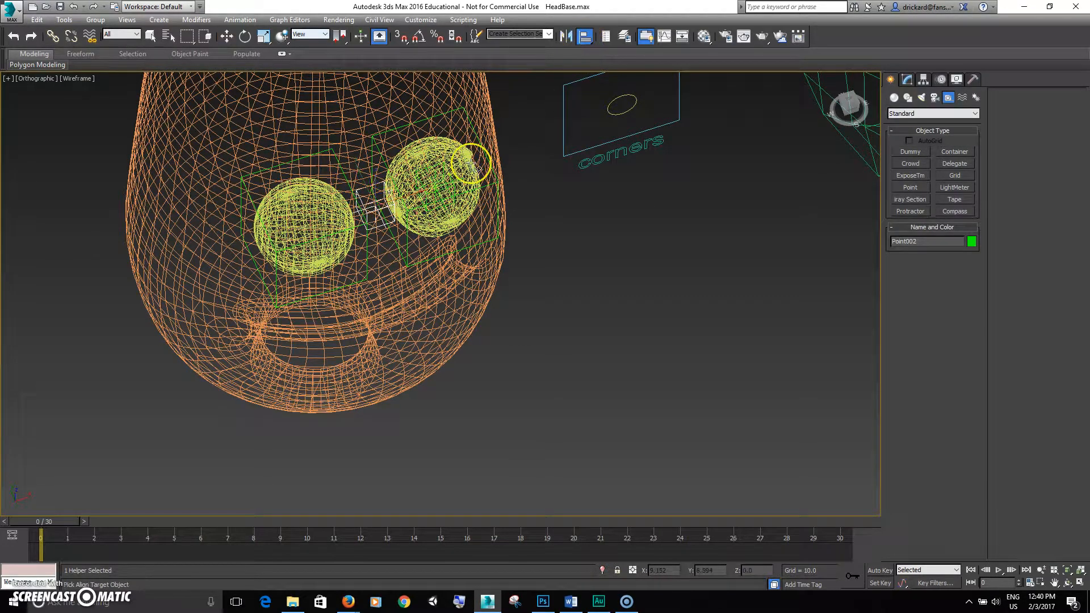
pyautogui.press('F3')
pyautogui.click(353, 284)
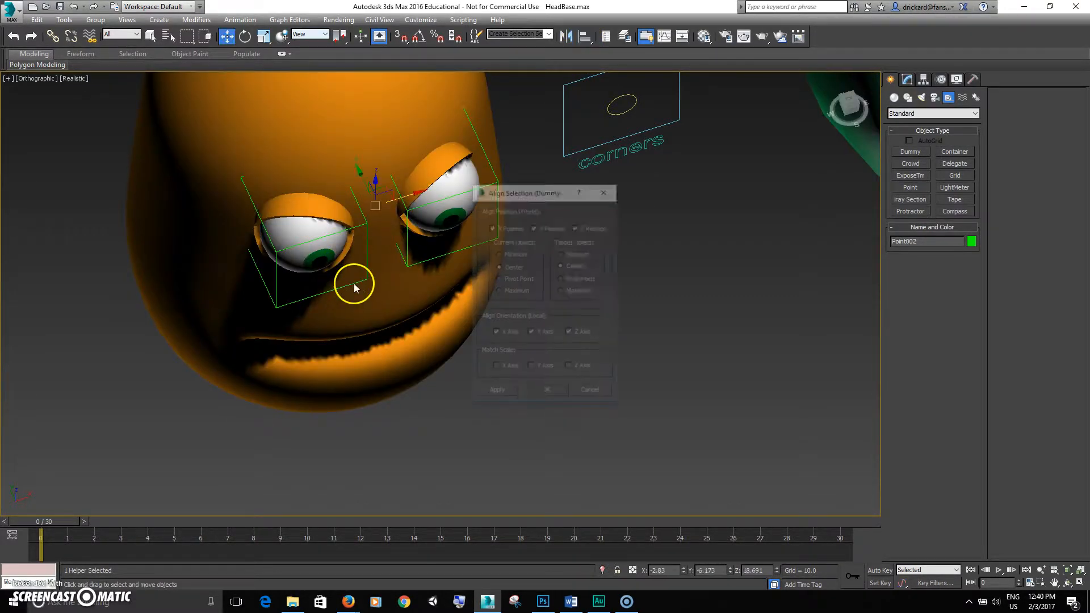
pyautogui.click(551, 392)
# - Select both point helpers inside the eyes and move them together along Y, well out in front of the face
pyautogui.press('F3')
pyautogui.keyDown('alt'); pyautogui.moveTo(428, 312); pyautogui.dragTo(372, 176, button='middle'); pyautogui.keyUp('alt')
pyautogui.scroll(4, 372, 170)
pyautogui.scroll(8, 369, 148)
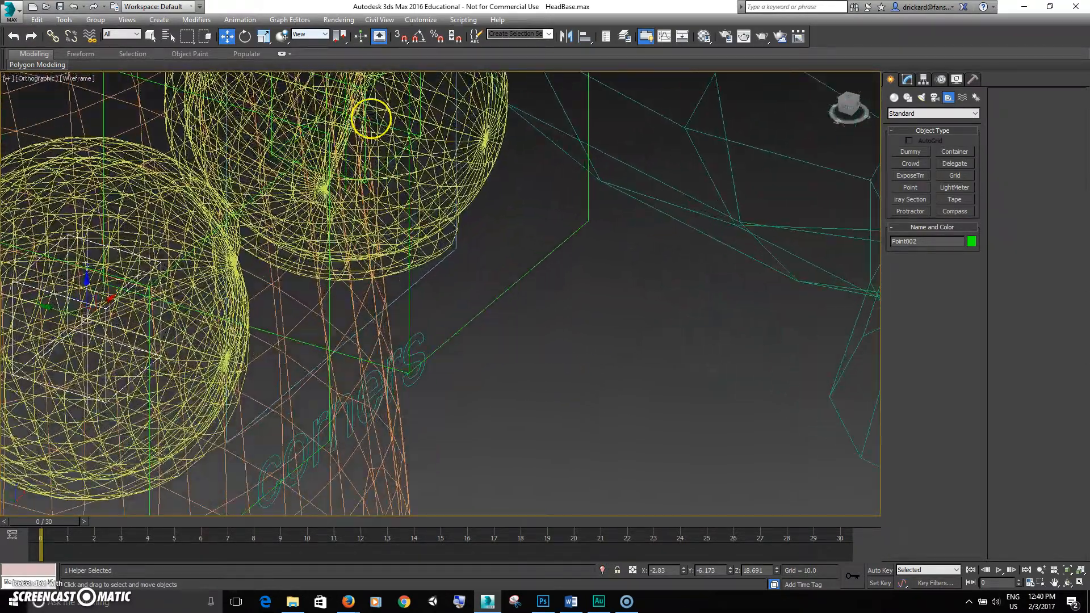
pyautogui.keyDown('ctrl'); pyautogui.click(474, 214); pyautogui.keyUp('ctrl')
pyautogui.scroll(-3, 475, 215)
pyautogui.moveTo(478, 240)
pyautogui.mouseDown(button='middle')
pyautogui.moveTo(487, 301)
pyautogui.moveTo(530, 313)
pyautogui.moveTo(453, 293)
pyautogui.mouseUp(button='middle')
pyautogui.scroll(-6, 487, 302)
pyautogui.scroll(-3, 530, 313)
pyautogui.scroll(3, 511, 301)
pyautogui.press('F3')
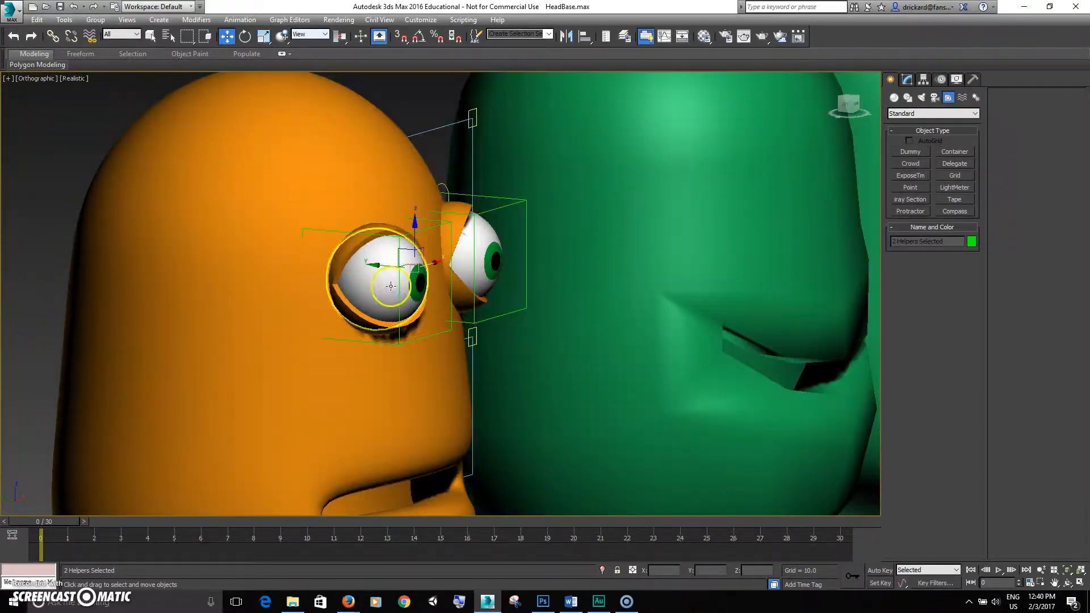
pyautogui.moveTo(398, 286); pyautogui.dragTo(669, 343)
pyautogui.keyDown('alt'); pyautogui.moveTo(669, 343); pyautogui.dragTo(595, 369, button='middle'); pyautogui.keyUp('alt')
pyautogui.scroll(-3, 494, 288)
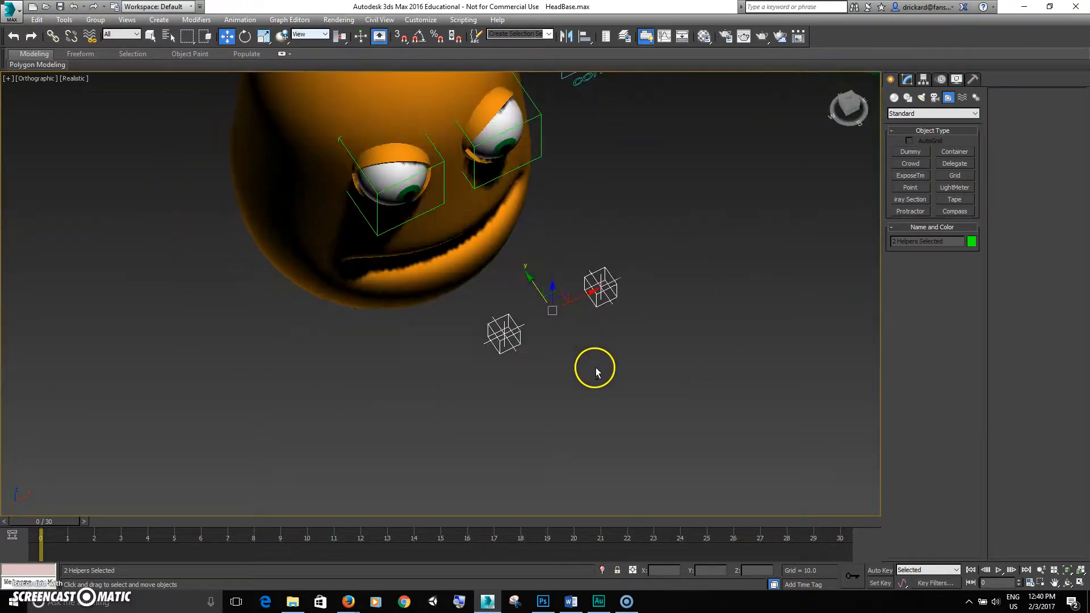
pyautogui.click(540, 156)
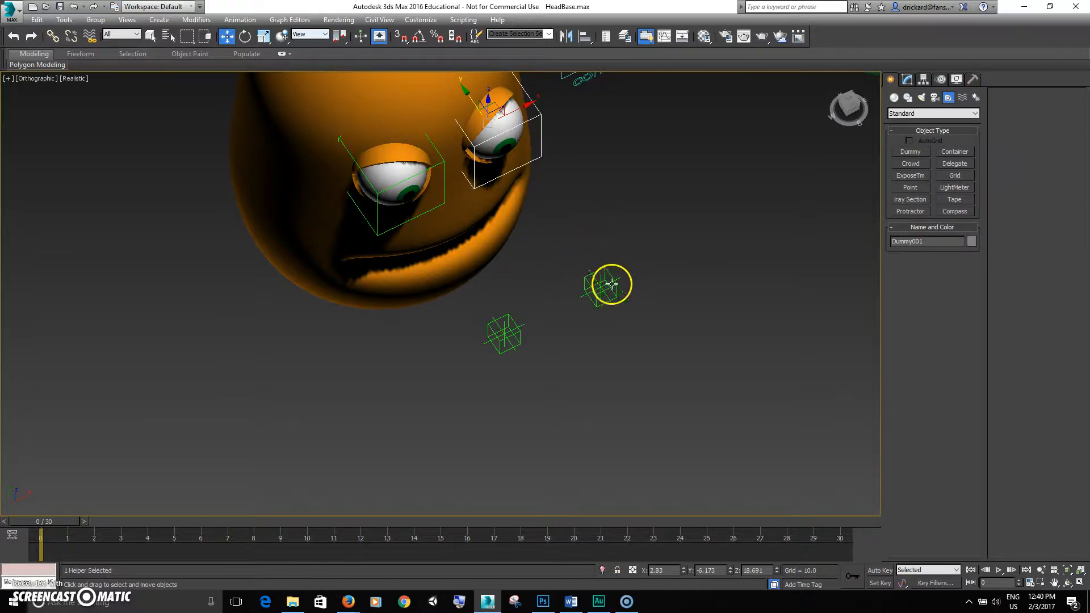
pyautogui.click(584, 248)
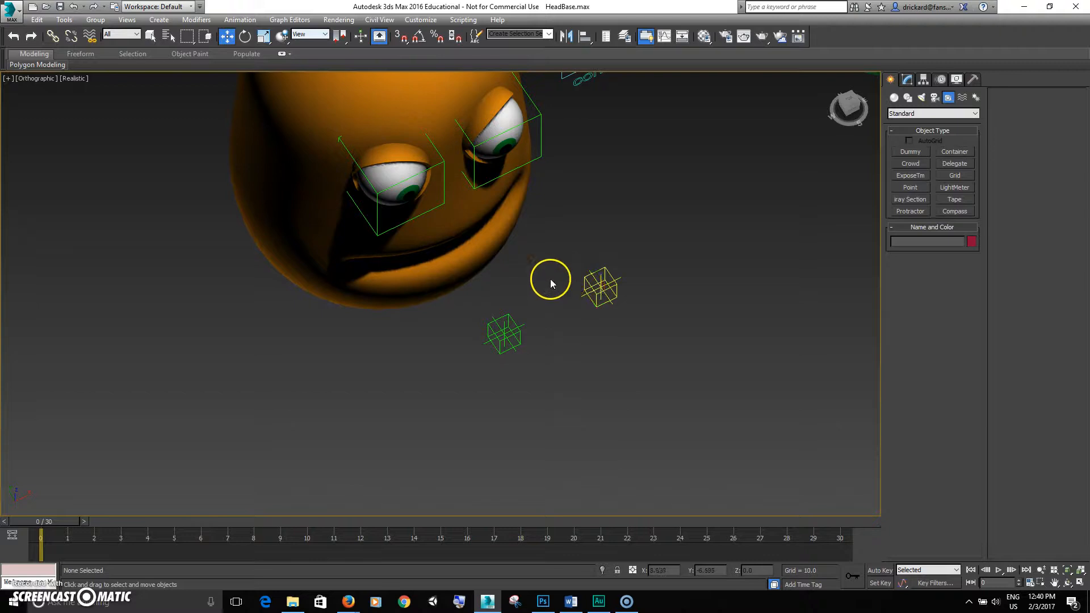
pyautogui.moveTo(596, 364); pyautogui.dragTo(619, 359)
pyautogui.keyDown('alt'); pyautogui.moveTo(597, 349); pyautogui.dragTo(581, 347, button='middle'); pyautogui.keyUp('alt')
pyautogui.click(581, 347)
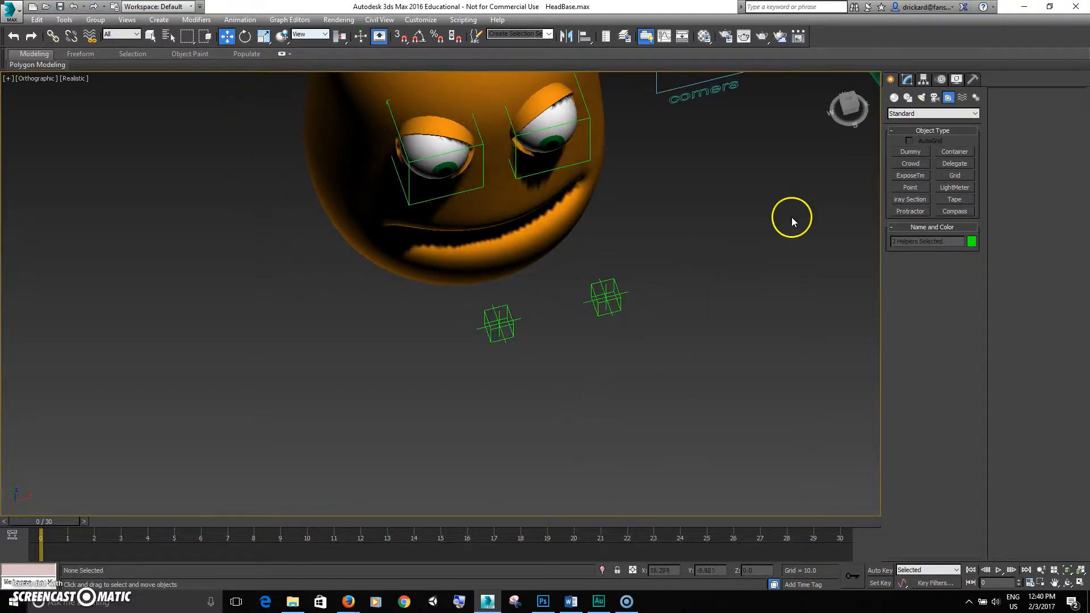
# - Draw a circle with a radius of about 4.7 in the front view, centered between the two eyes
pyautogui.click(905, 98)
pyautogui.click(911, 172)
pyautogui.press('f')
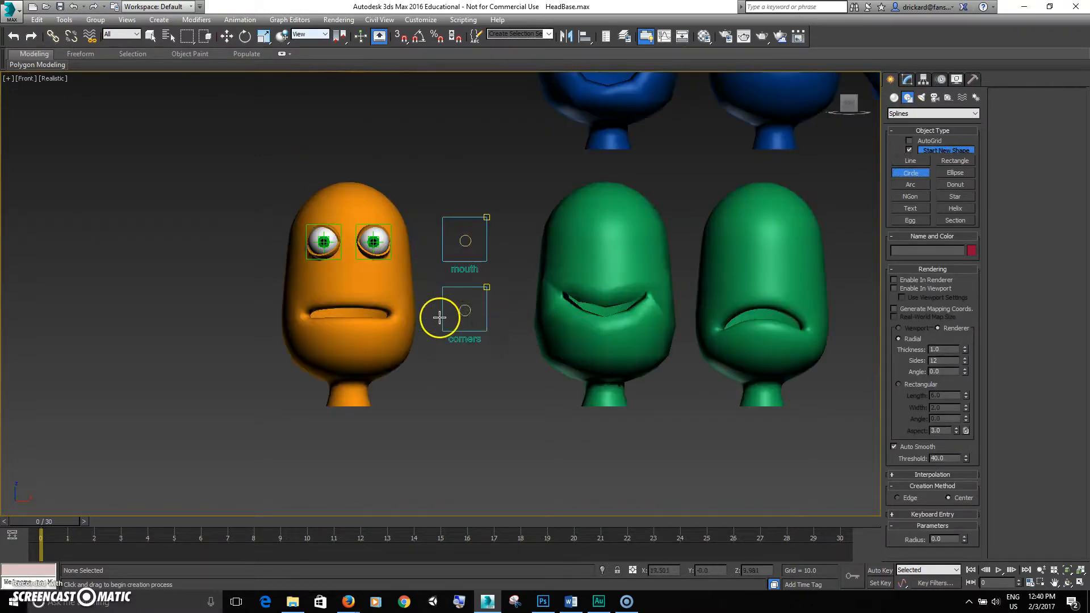
pyautogui.scroll(5, 438, 274)
pyautogui.press('F3')
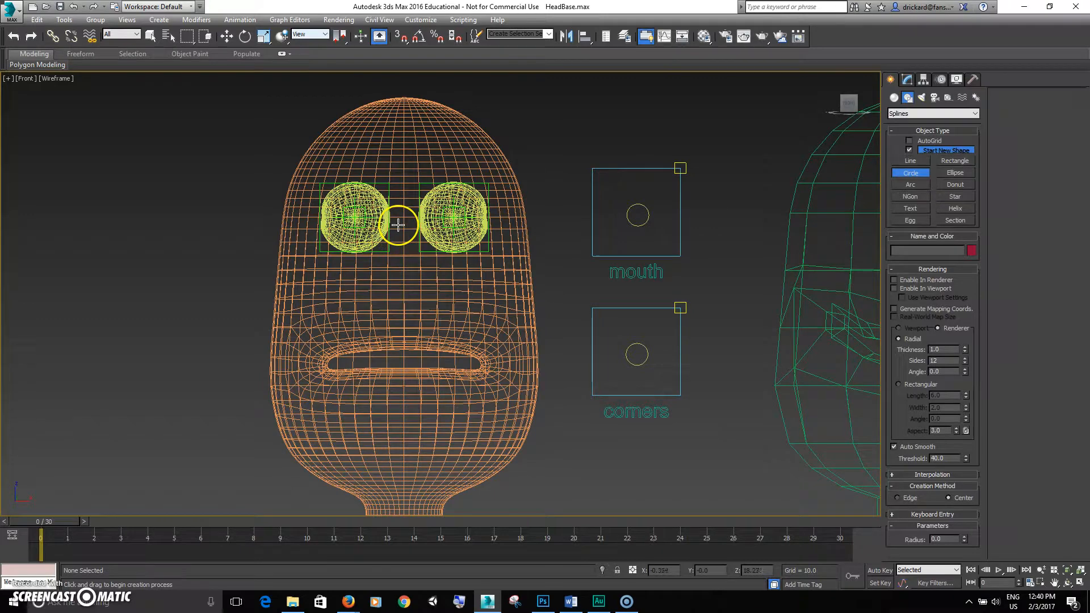
pyautogui.moveTo(403, 219); pyautogui.dragTo(454, 283)
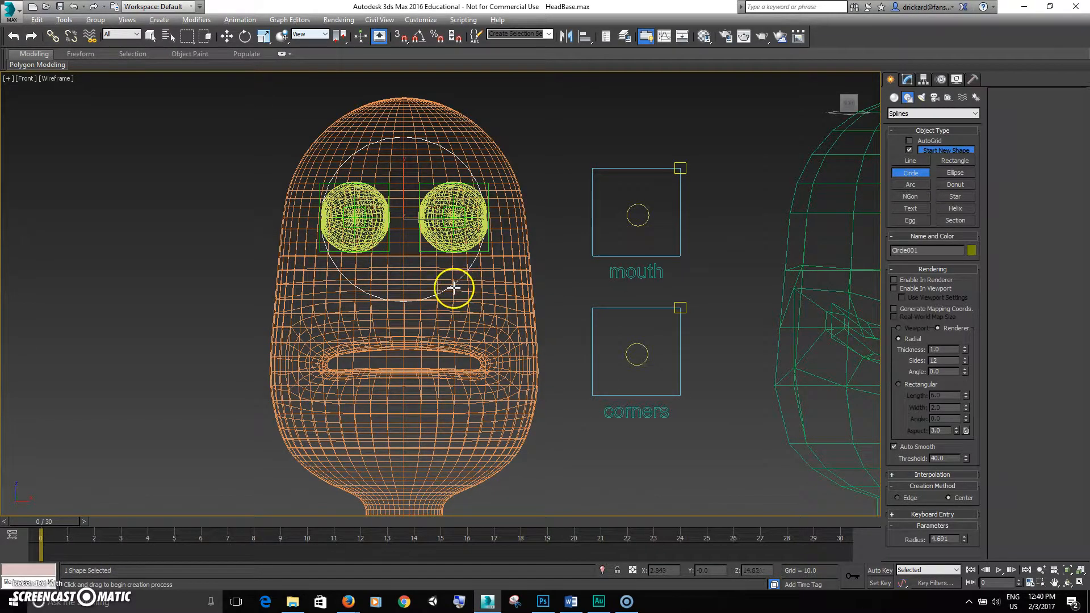
# - Move the circle about 17.8 units forward along Y so it surrounds the two point helpers
pyautogui.keyDown('alt'); pyautogui.moveTo(452, 287); pyautogui.dragTo(506, 316, button='middle'); pyautogui.keyUp('alt')
pyautogui.press('F3')
pyautogui.press('w')
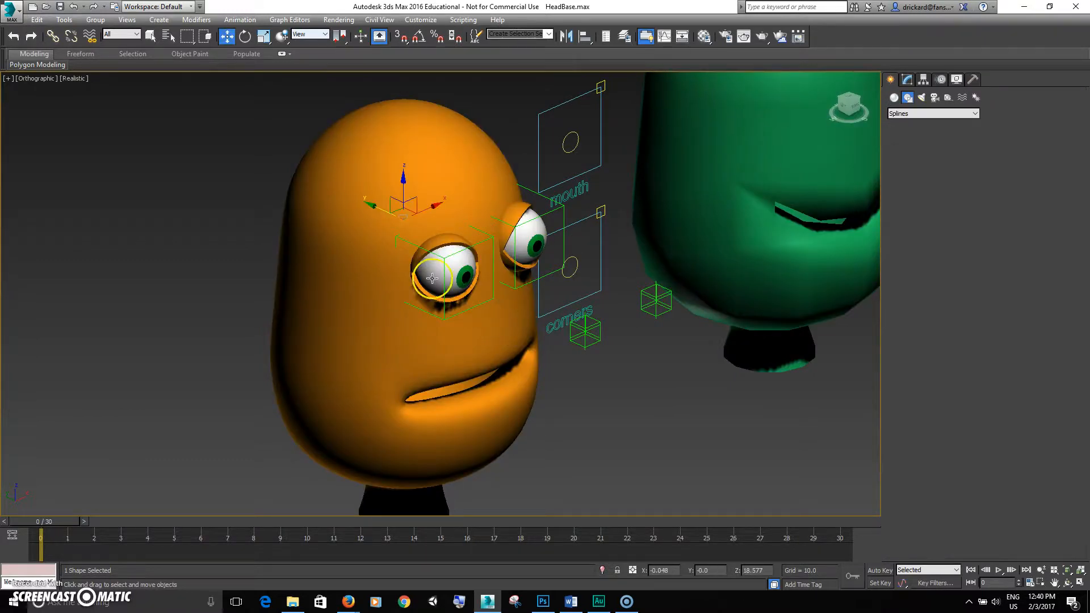
pyautogui.moveTo(378, 207); pyautogui.dragTo(596, 365)
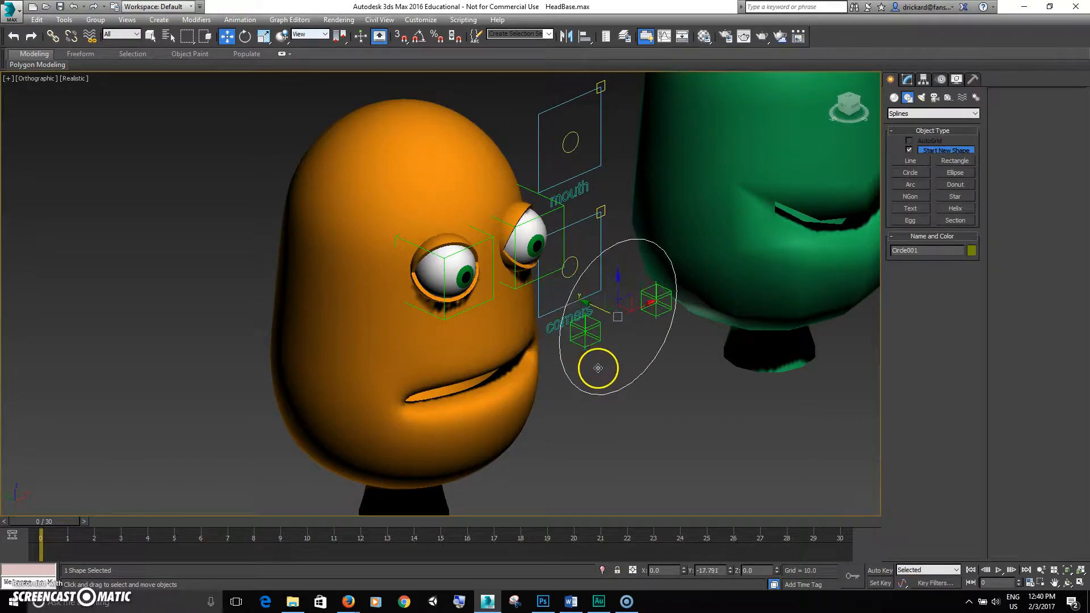
# - Scale the circle's height down to about 44% to form a flat ellipse around both point helpers
pyautogui.moveTo(596, 365)
pyautogui.keyDown('alt'); pyautogui.mouseDown(button='middle')
pyautogui.moveTo(649, 347)
pyautogui.moveTo(554, 345)
pyautogui.moveTo(593, 344)
pyautogui.mouseUp(button='middle'); pyautogui.keyUp('alt')
pyautogui.press('r')
pyautogui.moveTo(622, 267); pyautogui.dragTo(636, 324)
# - Rename the flattened circle as eyeCTRL
pyautogui.keyDown('alt'); pyautogui.moveTo(636, 324); pyautogui.dragTo(628, 377, button='middle'); pyautogui.keyUp('alt')
pyautogui.moveTo(933, 248); pyautogui.dragTo(868, 249)
pyautogui.write('eyeCTRL')
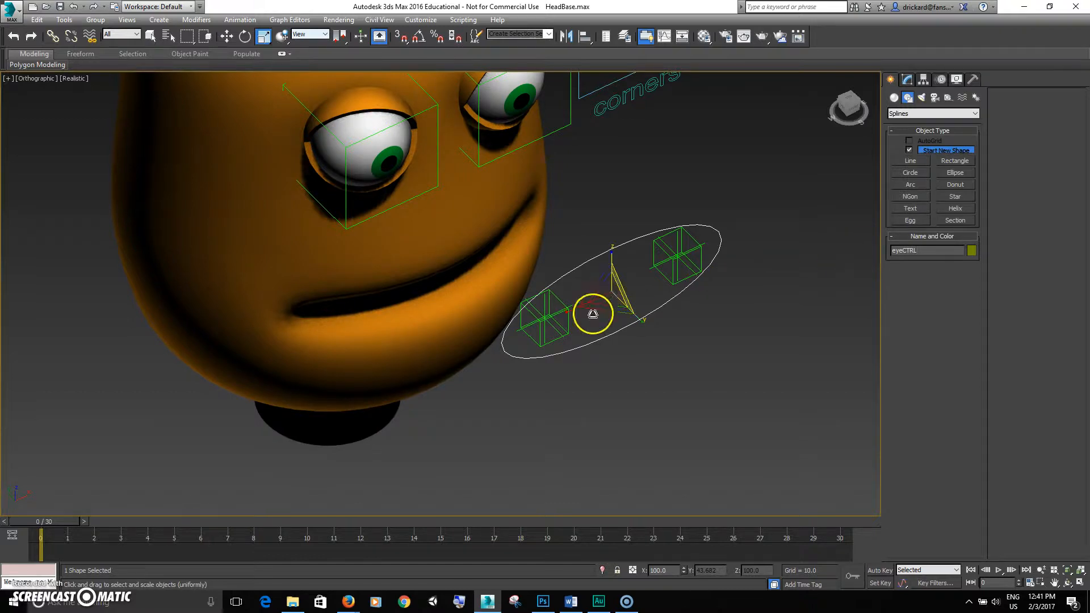
# - Rename the point helper in front of the original eye as Rlookat
pyautogui.click(568, 318)
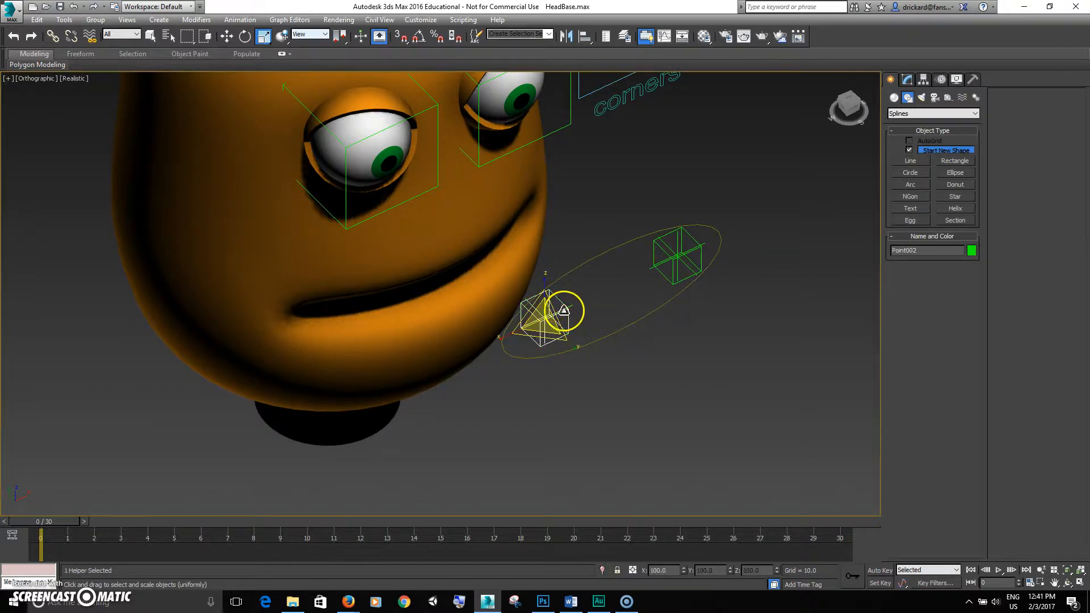
pyautogui.moveTo(911, 248); pyautogui.dragTo(855, 250)
pyautogui.write('Rlookat')
# - Rename the other point helper inside the ellipse as Llookat
pyautogui.click(683, 251)
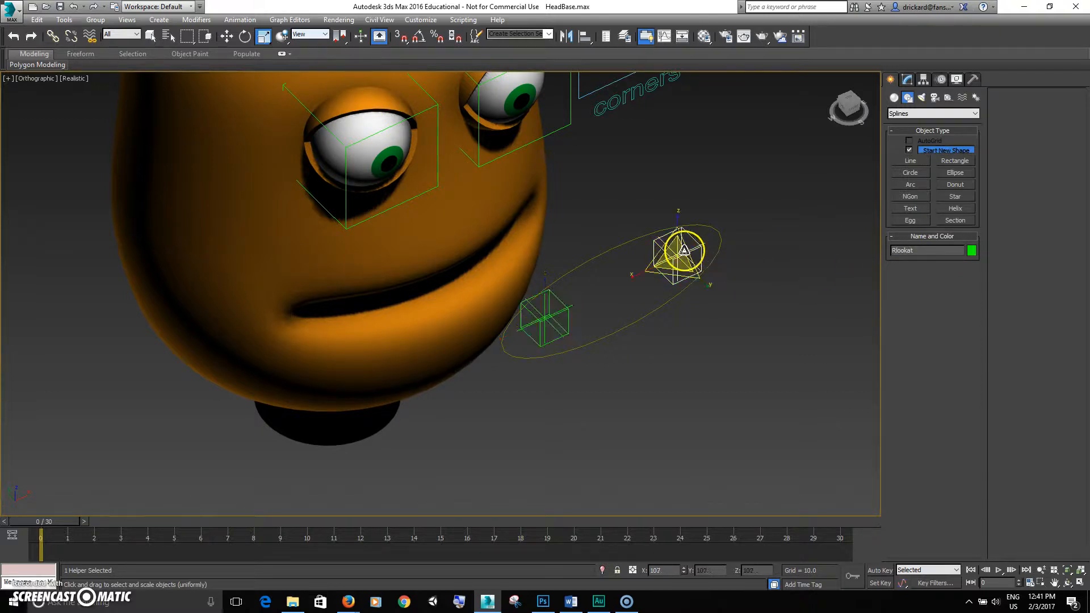
pyautogui.moveTo(931, 250); pyautogui.dragTo(839, 252)
pyautogui.write('//////l')
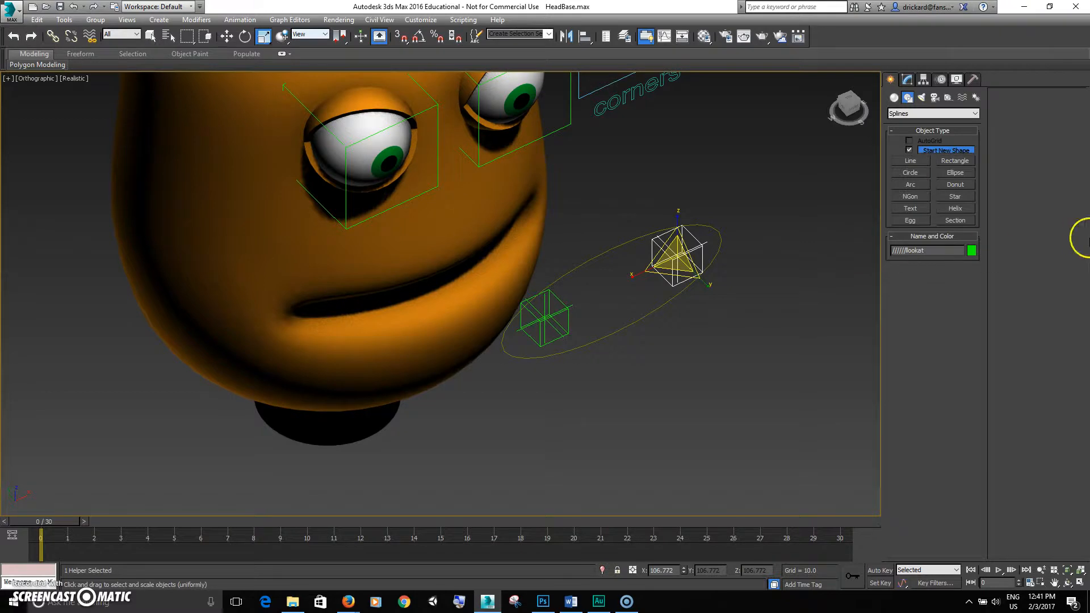
pyautogui.moveTo(935, 252); pyautogui.dragTo(861, 254)
pyautogui.press('BackSpace')
pyautogui.click(753, 397)
# - Link both point helpers, Rlookat and Llookat, to the surrounding eyeCTRL ellipse as their parent
pyautogui.moveTo(612, 271); pyautogui.dragTo(612, 273)
pyautogui.keyDown('alt'); pyautogui.moveTo(613, 272); pyautogui.dragTo(618, 339, button='middle'); pyautogui.keyUp('alt')
pyautogui.press('w')
pyautogui.moveTo(631, 286); pyautogui.dragTo(665, 332)
pyautogui.click(590, 333)
pyautogui.click(611, 288)
pyautogui.rightClick(662, 329)
pyautogui.click(564, 305)
pyautogui.scroll(-3, 625, 306)
pyautogui.scroll(3, 637, 329)
pyautogui.keyDown('ctrl'); pyautogui.click(689, 330); pyautogui.keyUp('ctrl')
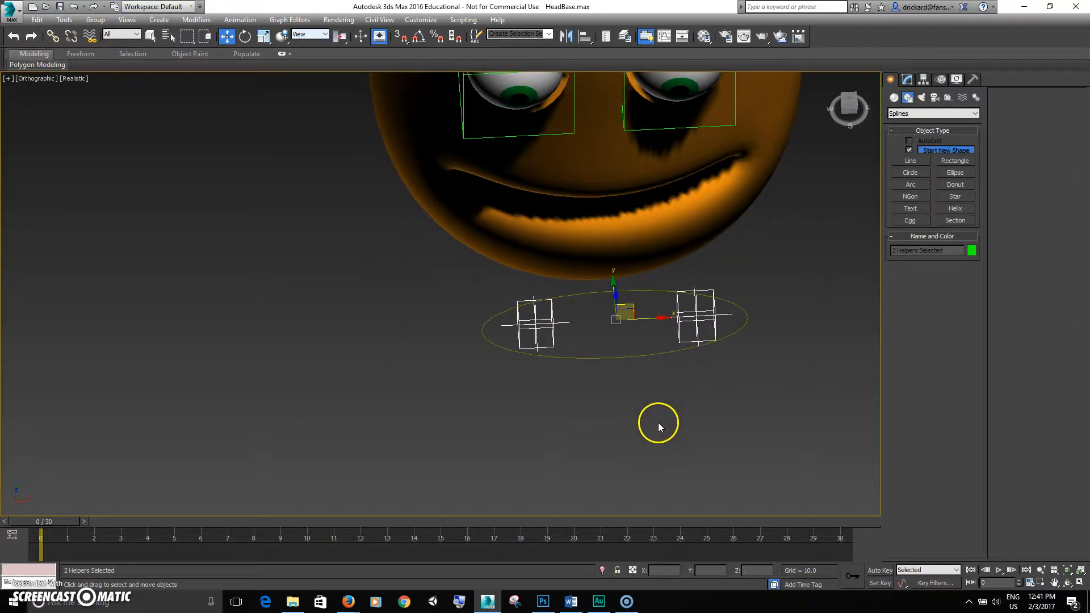
pyautogui.click(653, 409)
pyautogui.keyDown('ctrl'); pyautogui.click(687, 326); pyautogui.keyUp('ctrl')
pyautogui.click(53, 36)
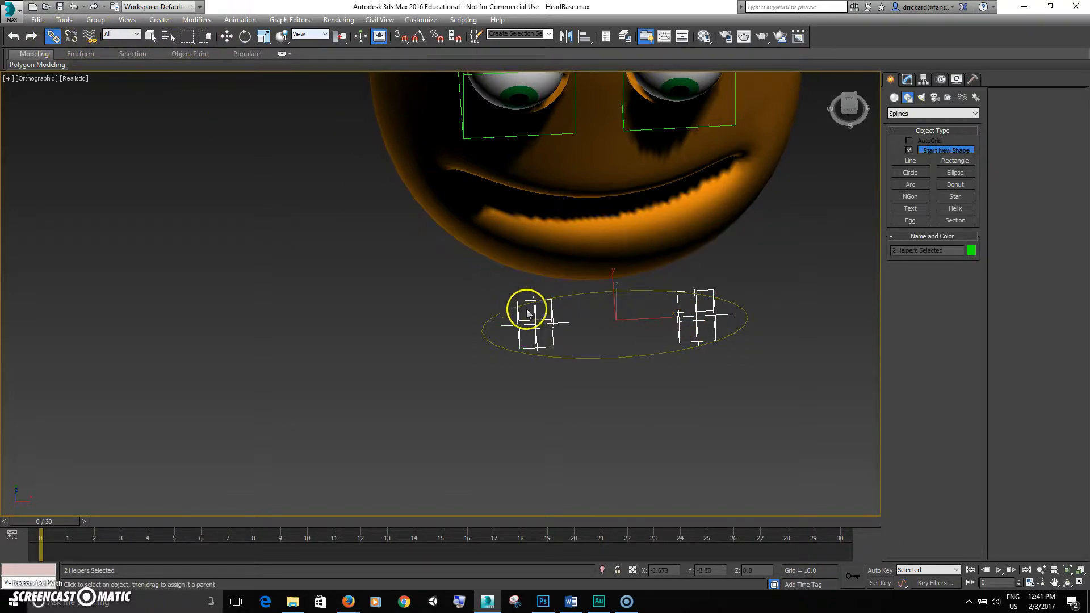
pyautogui.click(539, 321)
pyautogui.moveTo(540, 322); pyautogui.dragTo(594, 359)
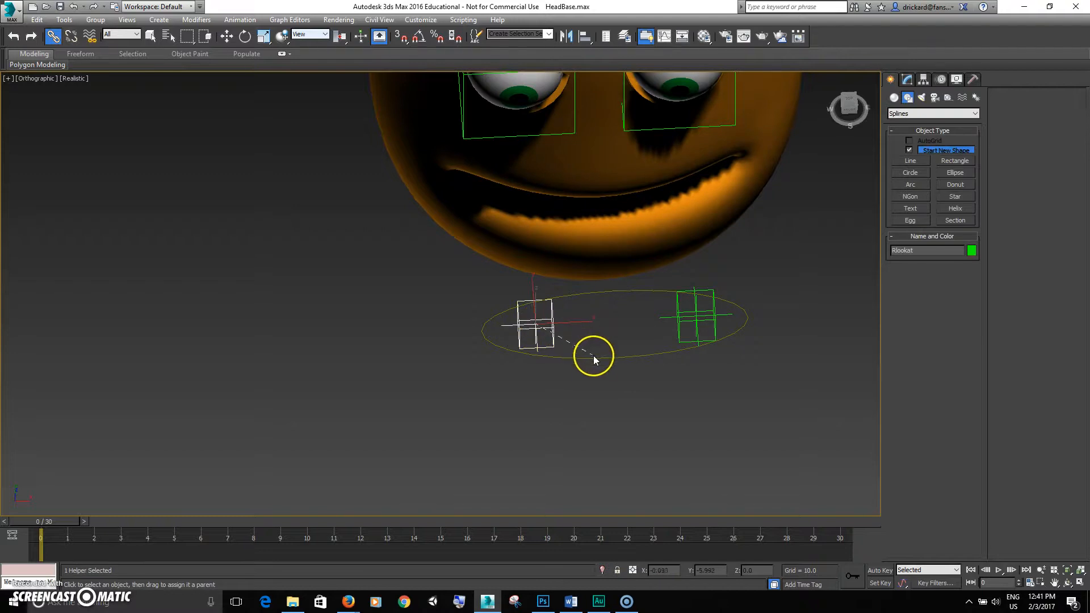
pyautogui.moveTo(548, 328); pyautogui.dragTo(662, 347)
pyautogui.press('w')
# - Apply a LookAt constraint to Dummy001 with the Llookat helper as its target
pyautogui.moveTo(632, 312)
pyautogui.mouseDown()
pyautogui.moveTo(590, 319)
pyautogui.moveTo(613, 339)
pyautogui.moveTo(638, 313)
pyautogui.mouseUp()
pyautogui.keyDown('alt'); pyautogui.moveTo(638, 314); pyautogui.dragTo(670, 379, button='middle'); pyautogui.keyUp('alt')
pyautogui.scroll(-1, 654, 329)
pyautogui.click(596, 225)
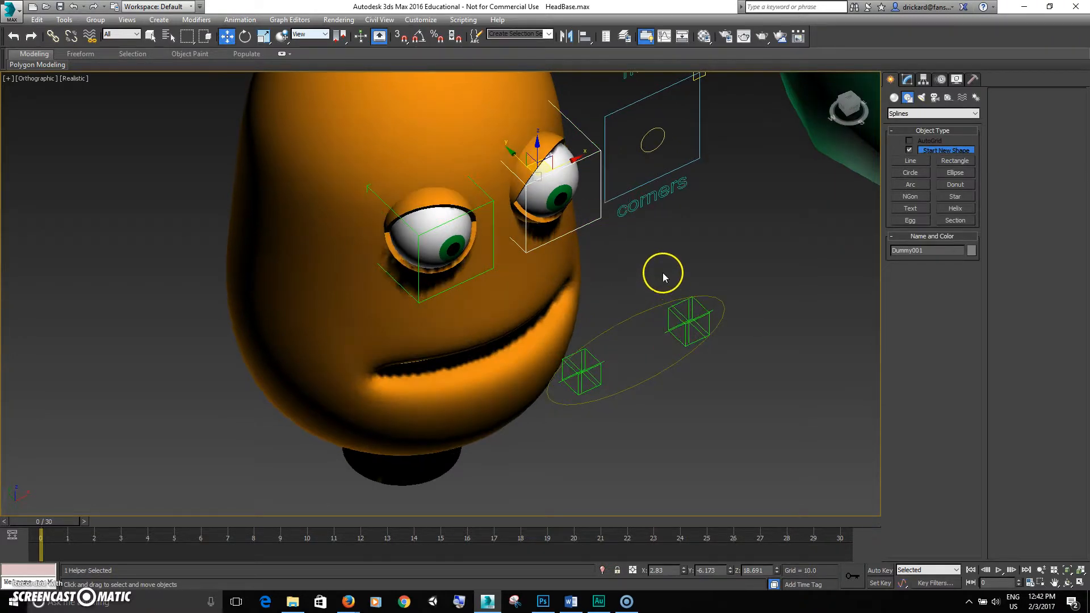
pyautogui.moveTo(662, 273); pyautogui.dragTo(666, 298, button='middle')
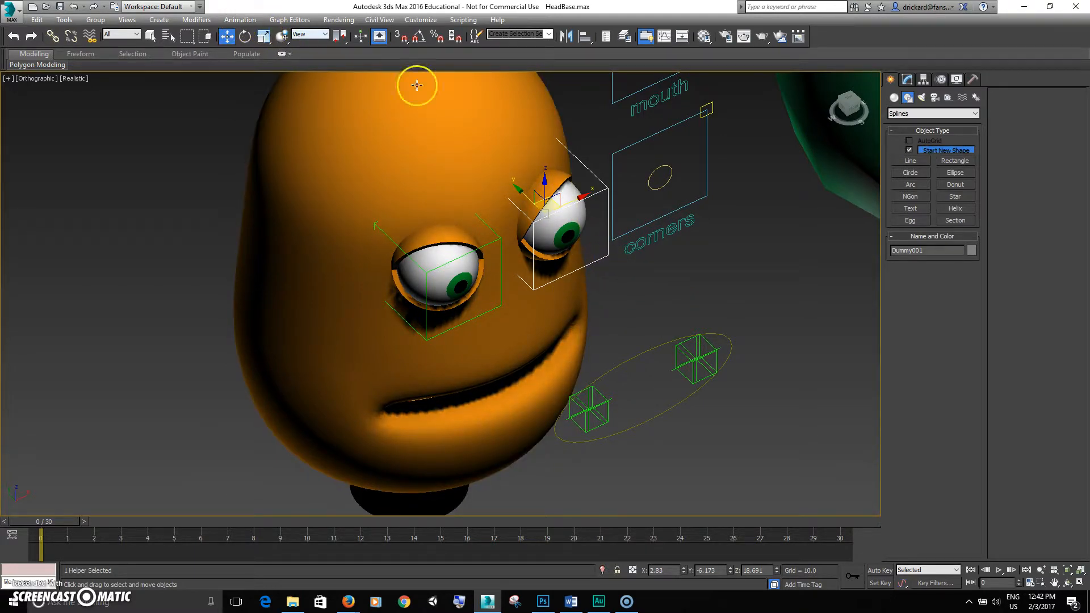
pyautogui.click(240, 20)
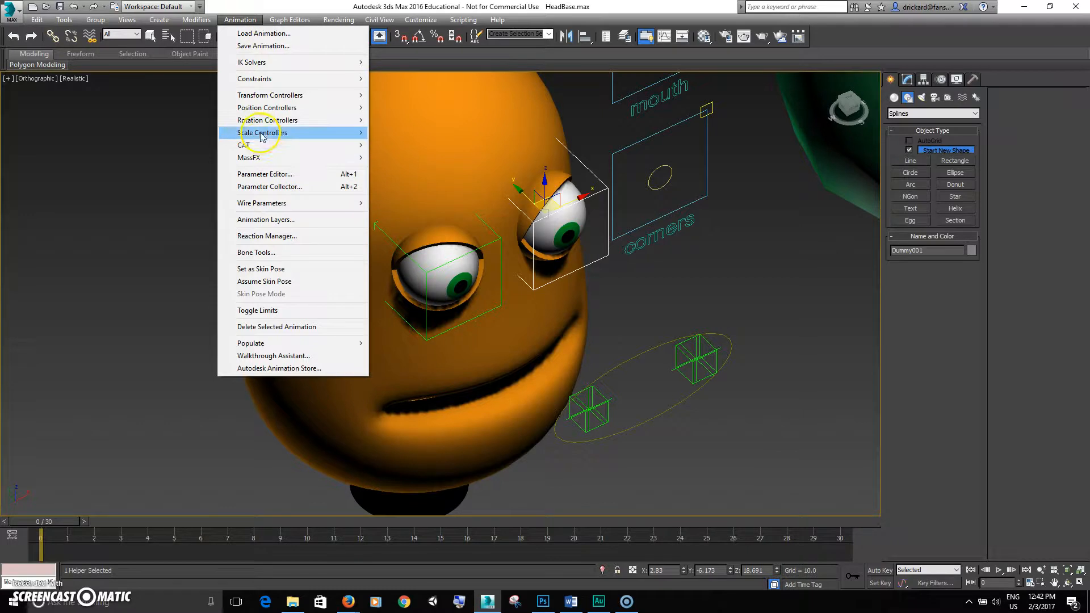
pyautogui.moveTo(262, 83)
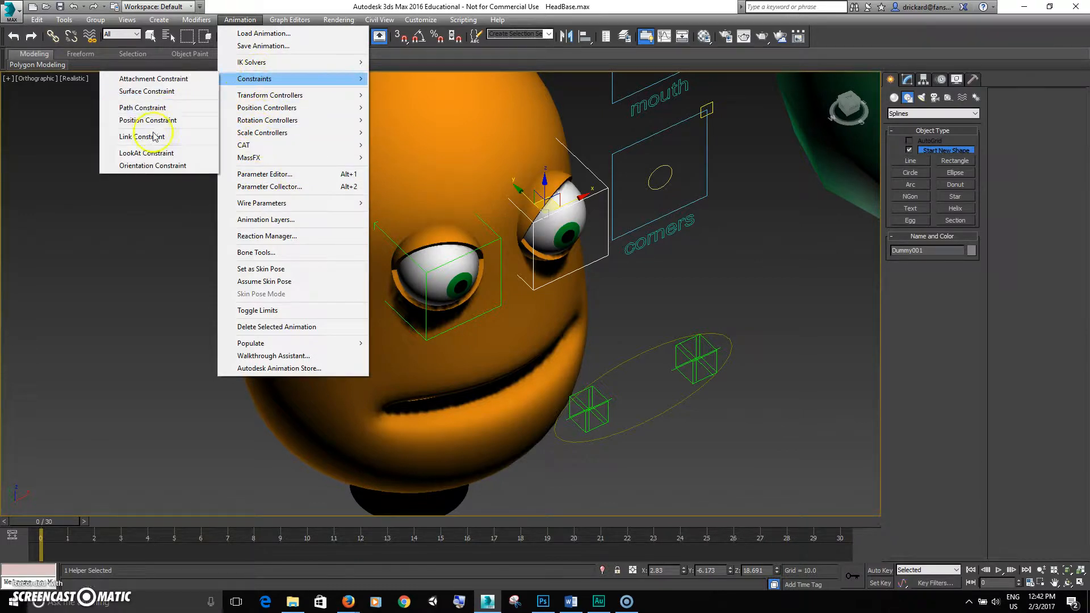
pyautogui.click(146, 153)
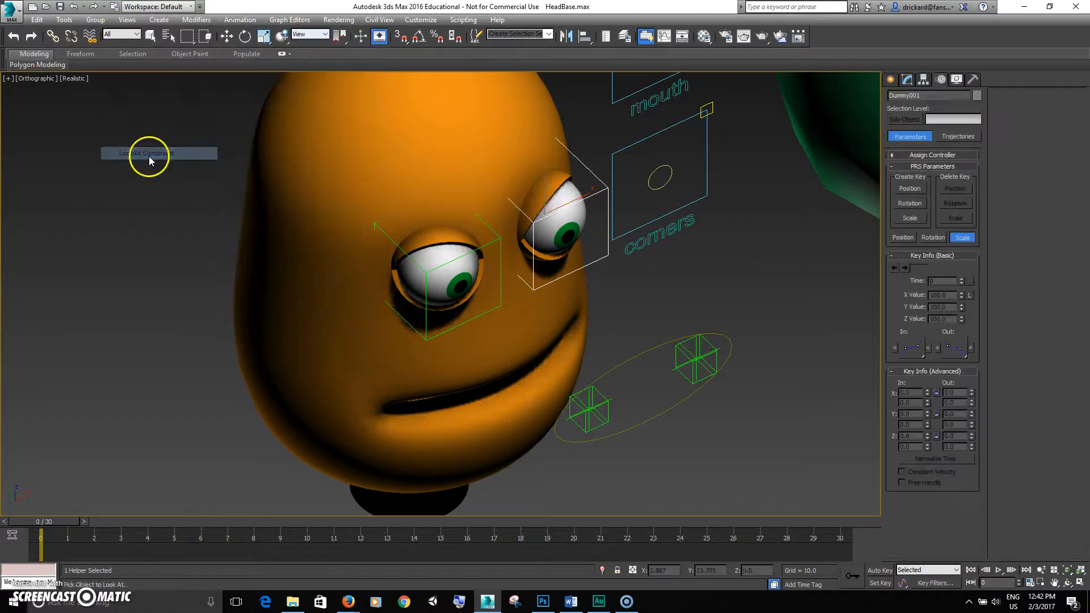
pyautogui.click(694, 358)
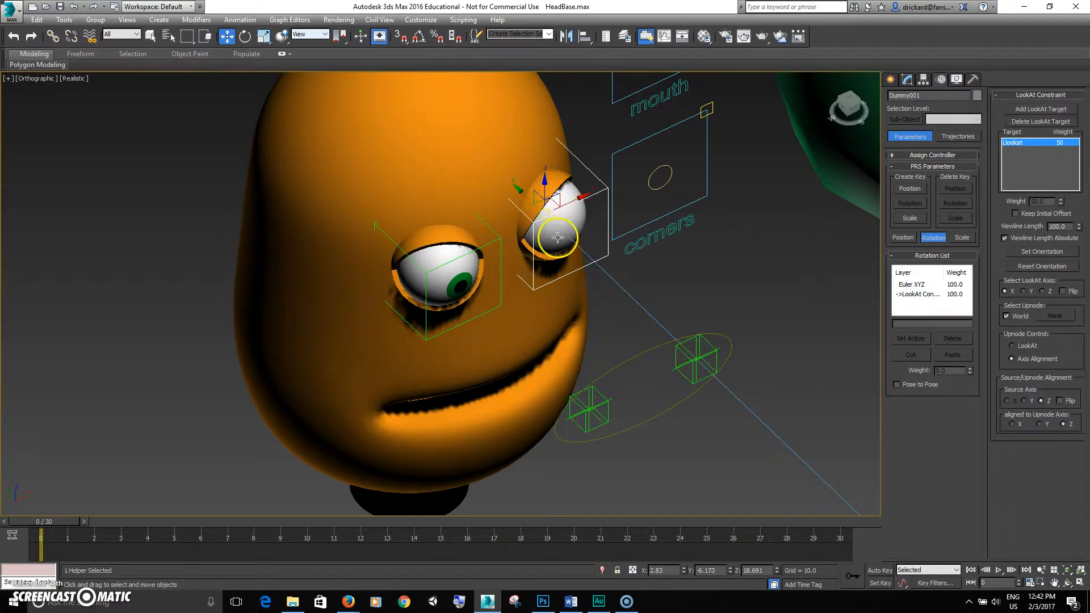
# - Examine the constrained eye's orientation and the LookAt axis settings, and display edged faces in the viewport
pyautogui.press('F3')
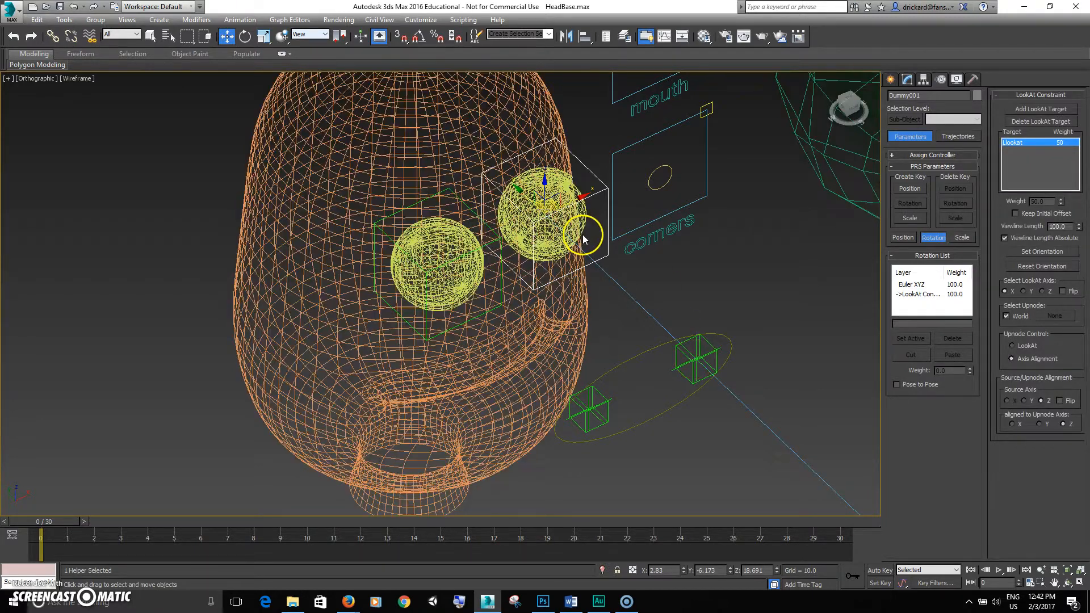
pyautogui.scroll(6, 582, 248)
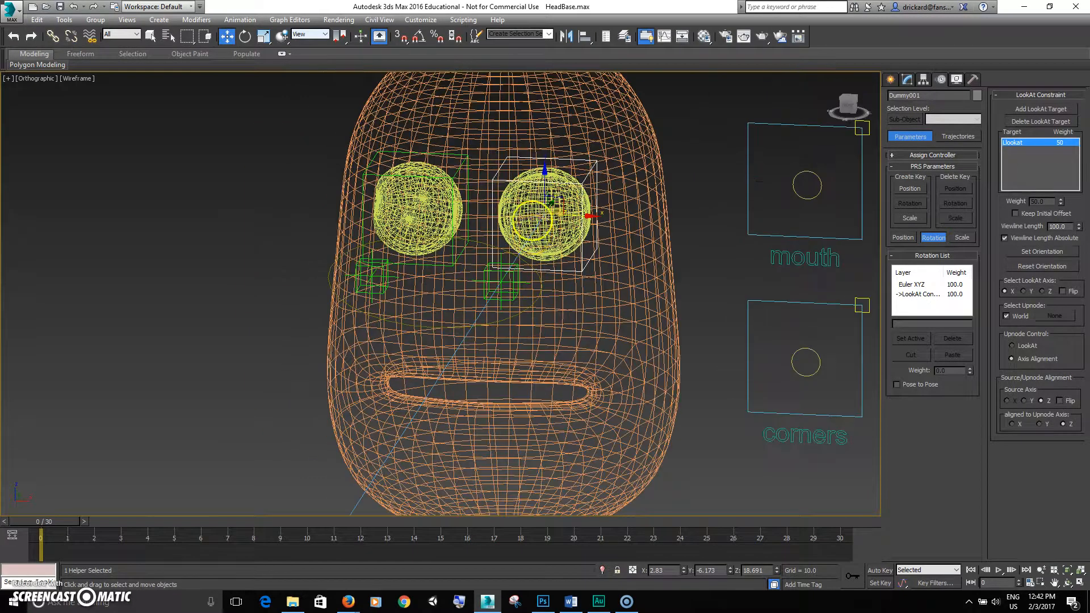
pyautogui.keyDown('alt'); pyautogui.moveTo(581, 272); pyautogui.dragTo(623, 244, button='middle'); pyautogui.keyUp('alt')
pyautogui.press('F3')
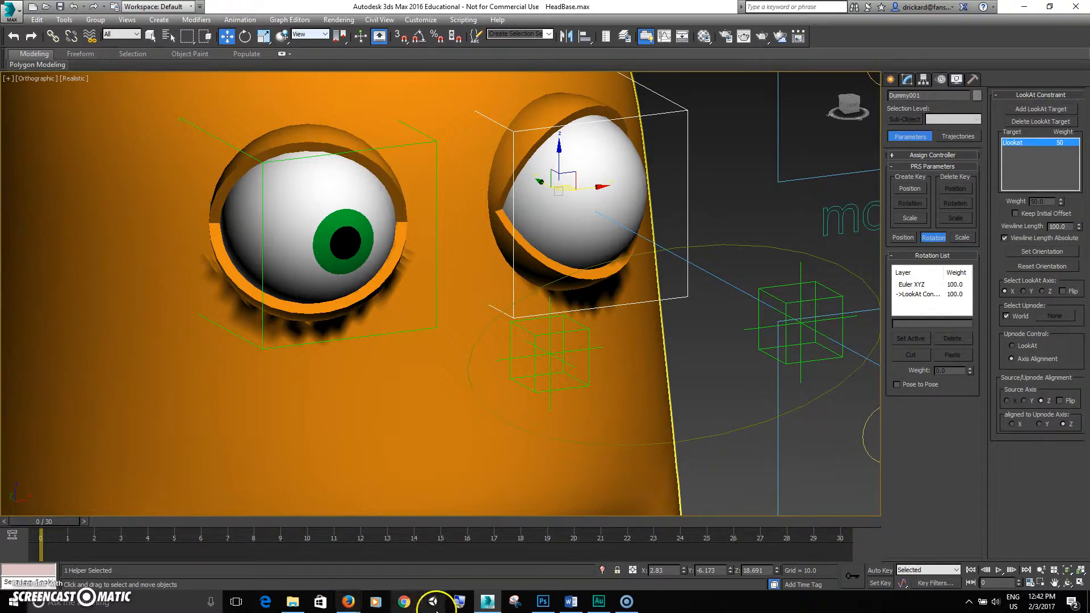
pyautogui.click(486, 602)
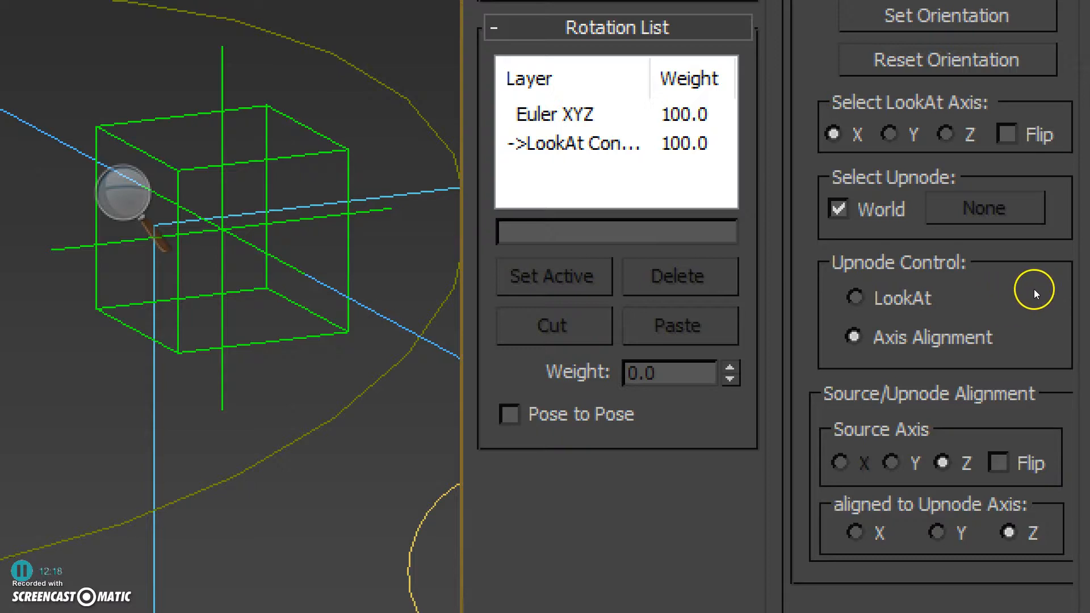
pyautogui.click(760, 313)
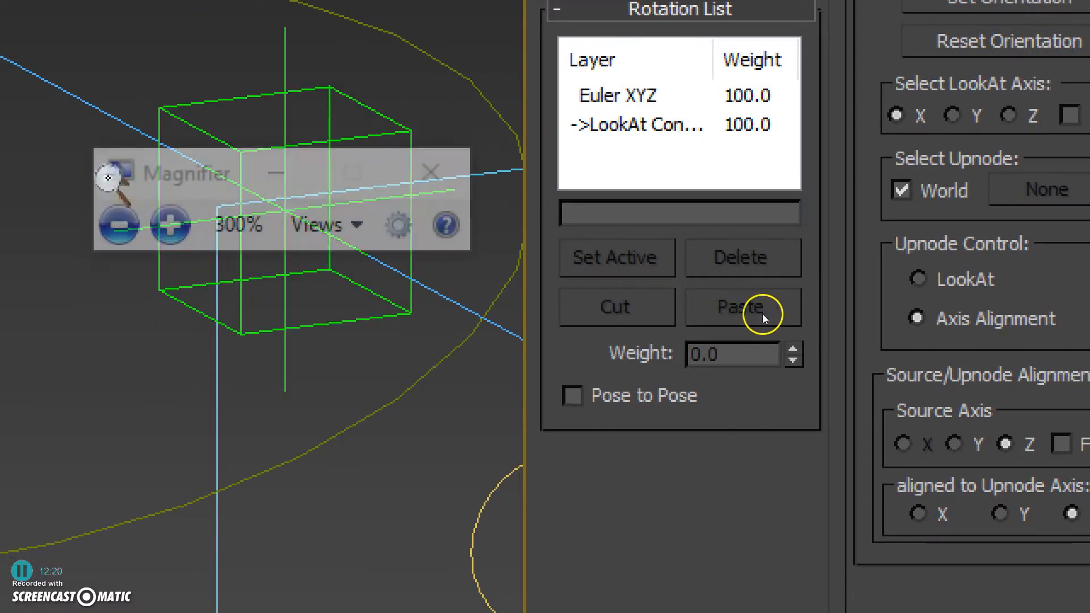
pyautogui.click(849, 309)
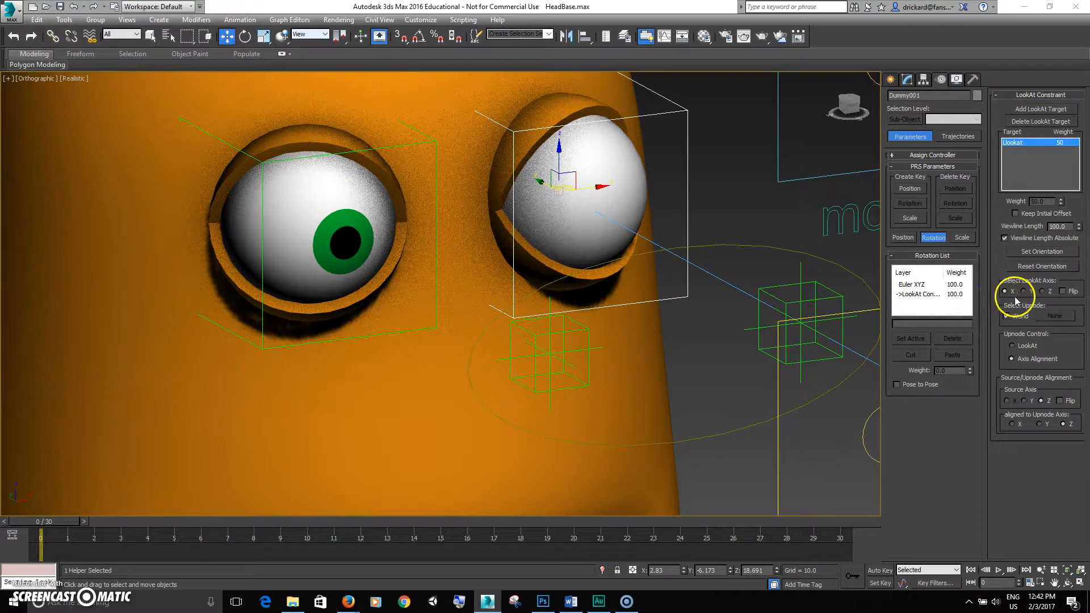
pyautogui.moveTo(848, 300); pyautogui.dragTo(806, 311, button='middle')
pyautogui.press('F3')
pyautogui.press('F3')
pyautogui.press('F4')
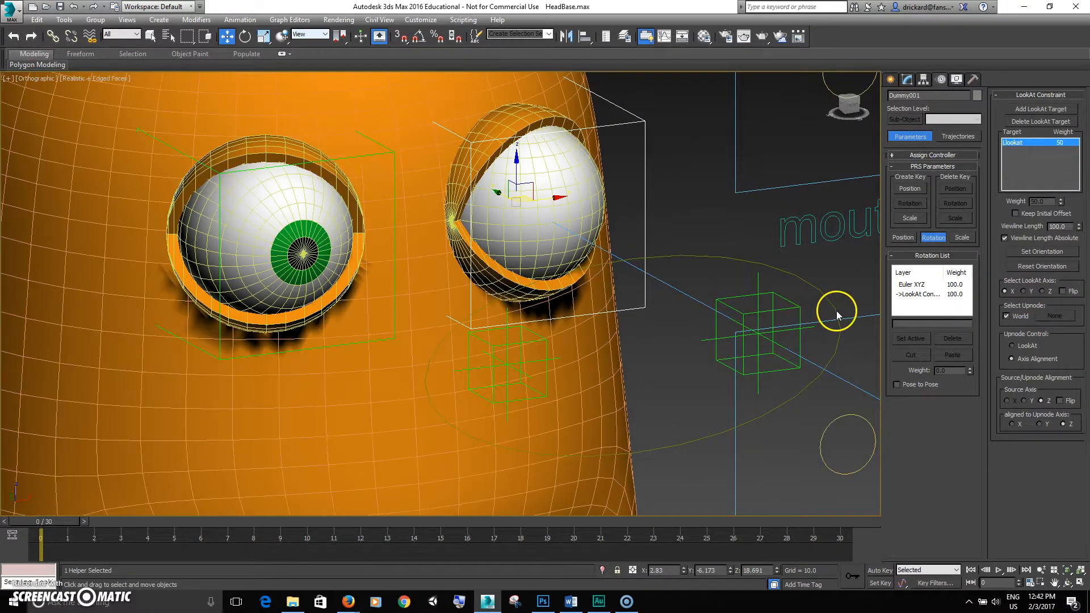
# - Set the LookAt axis of Dummy001's constraint to Z and flip it
pyautogui.click(1042, 291)
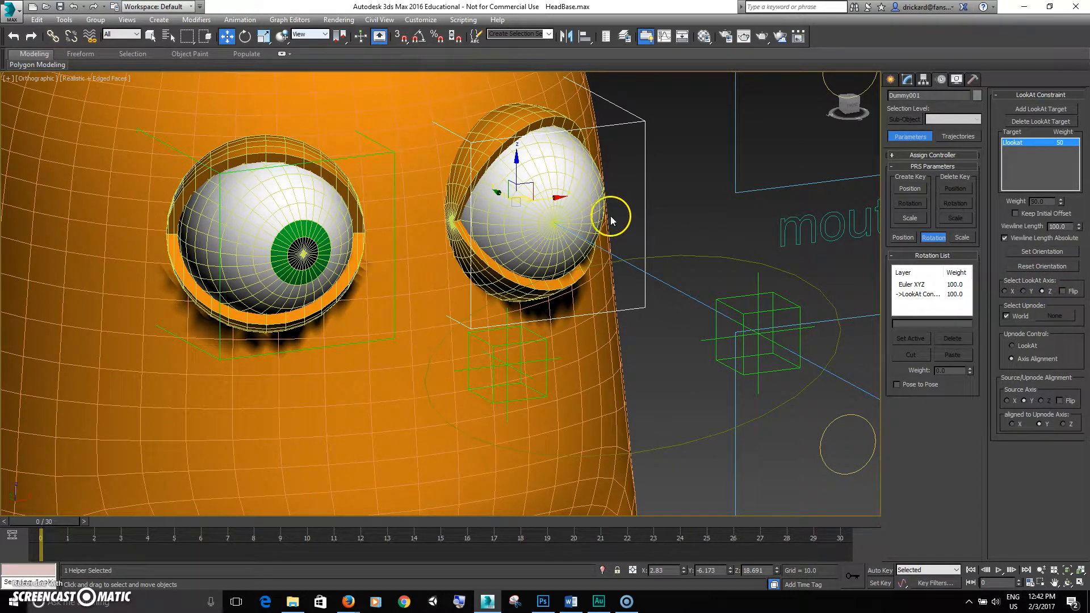
pyautogui.keyDown('alt'); pyautogui.moveTo(596, 248); pyautogui.dragTo(585, 223, button='middle'); pyautogui.keyUp('alt')
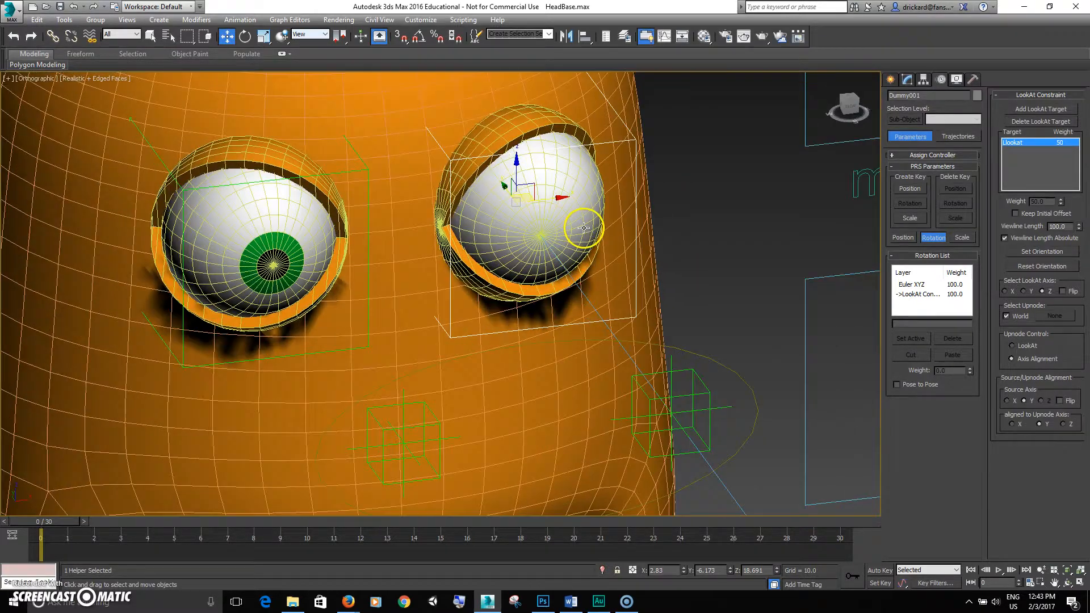
pyautogui.click(1062, 291)
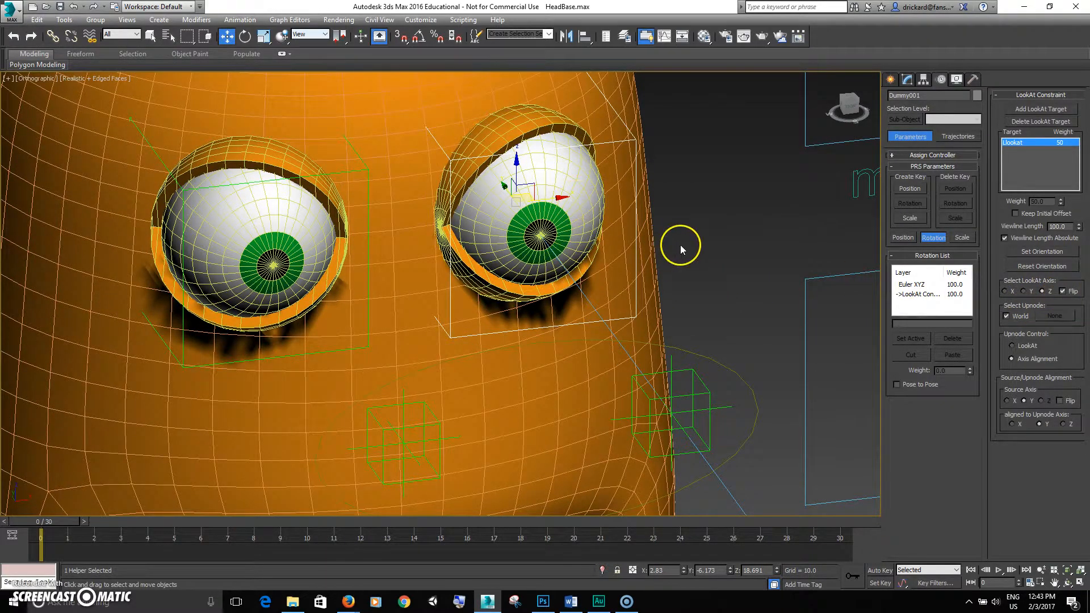
# - Set the Upnode Control of Dummy001's LookAt constraint to LookAt
pyautogui.scroll(-3, 684, 277)
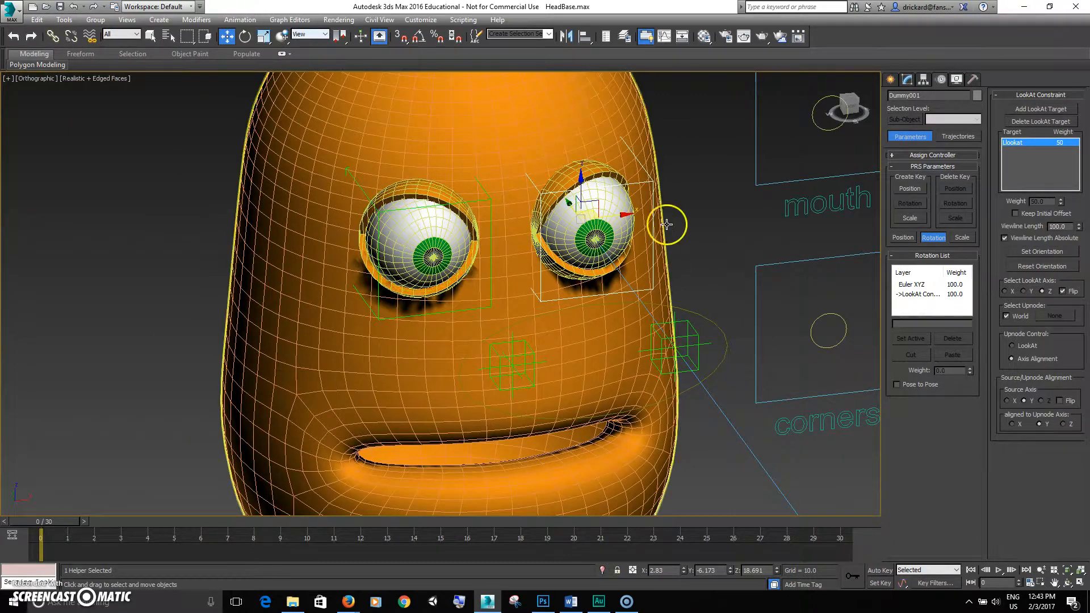
pyautogui.moveTo(686, 273); pyautogui.dragTo(509, 309, button='middle')
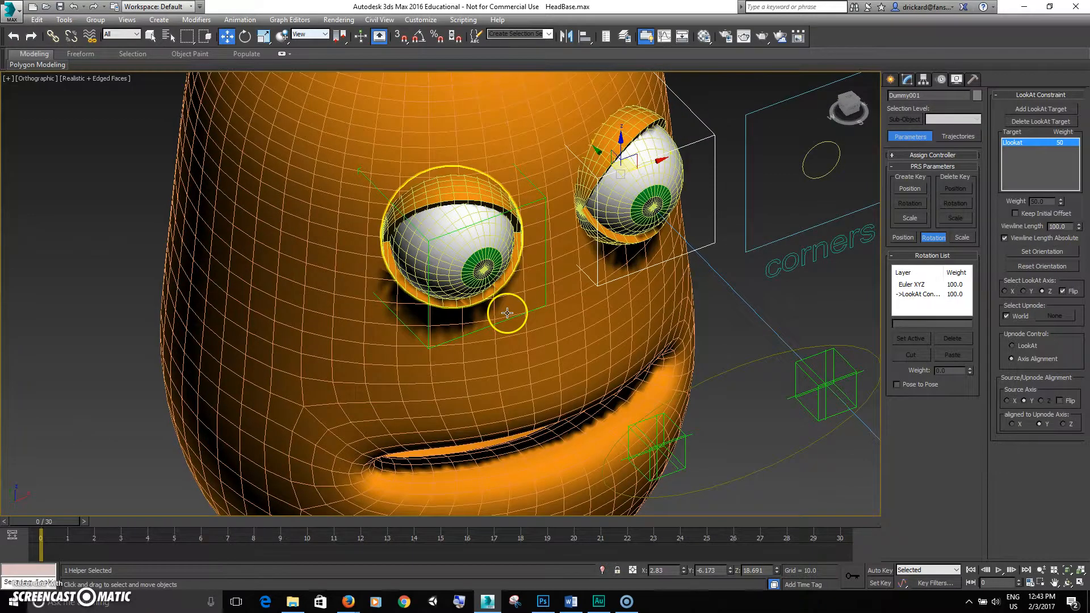
pyautogui.keyDown('alt'); pyautogui.moveTo(734, 244); pyautogui.dragTo(738, 212, button='middle'); pyautogui.keyUp('alt')
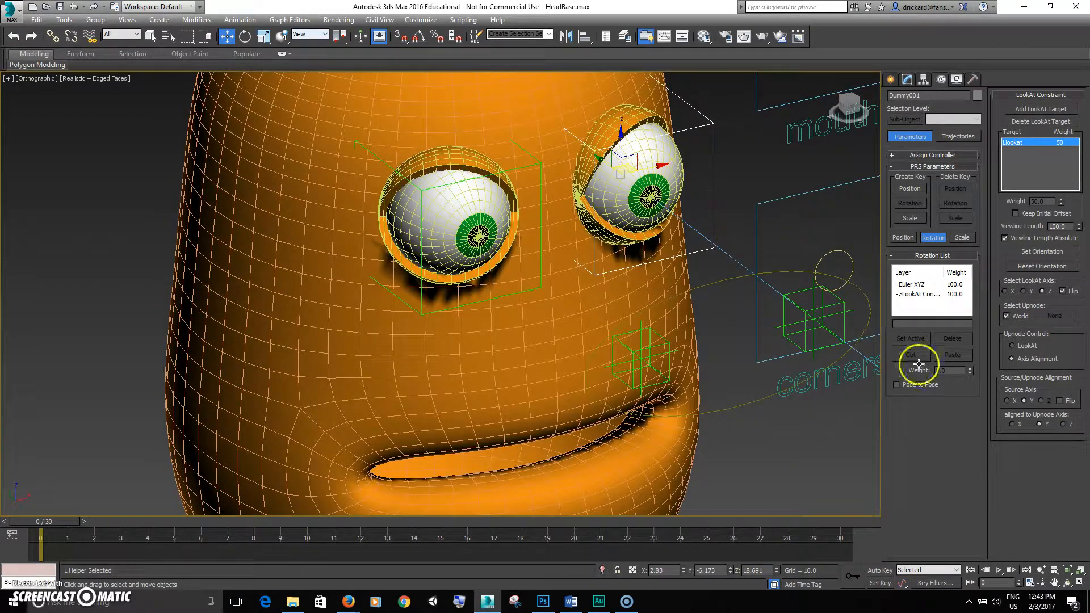
pyautogui.click(1012, 346)
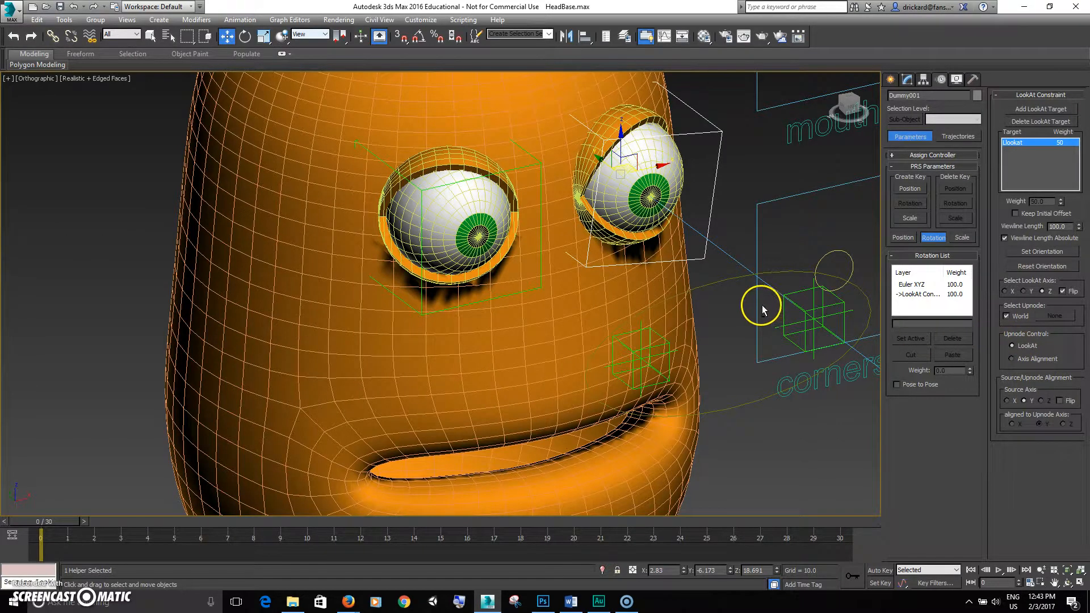
pyautogui.keyDown('alt'); pyautogui.moveTo(762, 305); pyautogui.dragTo(756, 307, button='middle'); pyautogui.keyUp('alt')
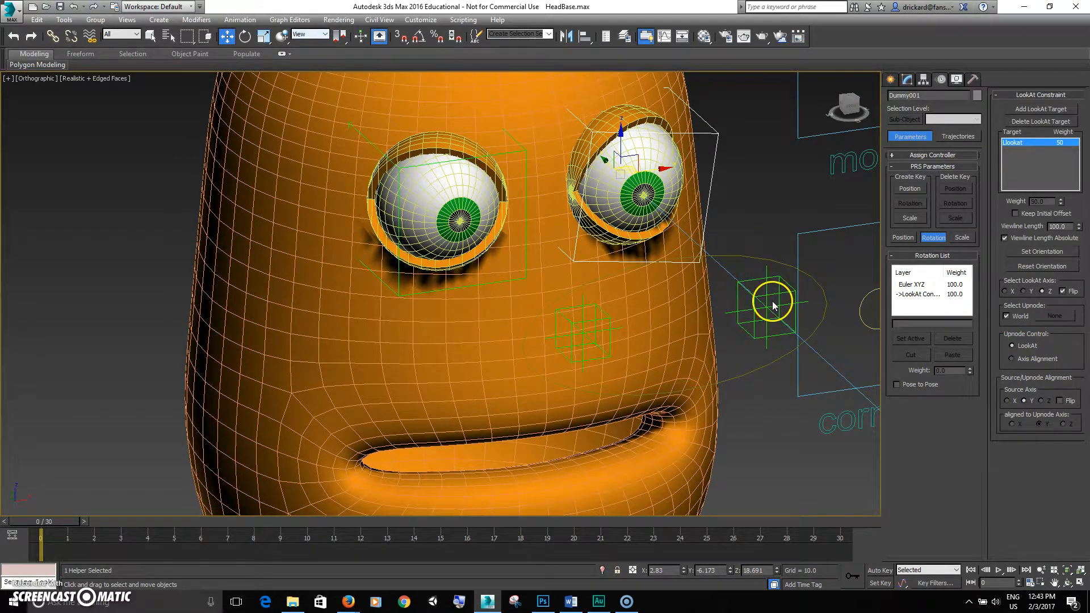
# - Try moving the Llookat helper slightly and undo the move
pyautogui.click(760, 295)
pyautogui.moveTo(788, 295)
pyautogui.mouseDown()
pyautogui.moveTo(710, 193)
pyautogui.moveTo(802, 85)
pyautogui.moveTo(977, 178)
pyautogui.moveTo(1028, 276)
pyautogui.moveTo(810, 182)
pyautogui.moveTo(927, 245)
pyautogui.moveTo(657, 145)
pyautogui.moveTo(876, 182)
pyautogui.moveTo(922, 214)
pyautogui.moveTo(771, 256)
pyautogui.moveTo(794, 297)
pyautogui.mouseUp()
pyautogui.hotkey('ctrl', 'z')
pyautogui.hotkey('ctrl', 'z')
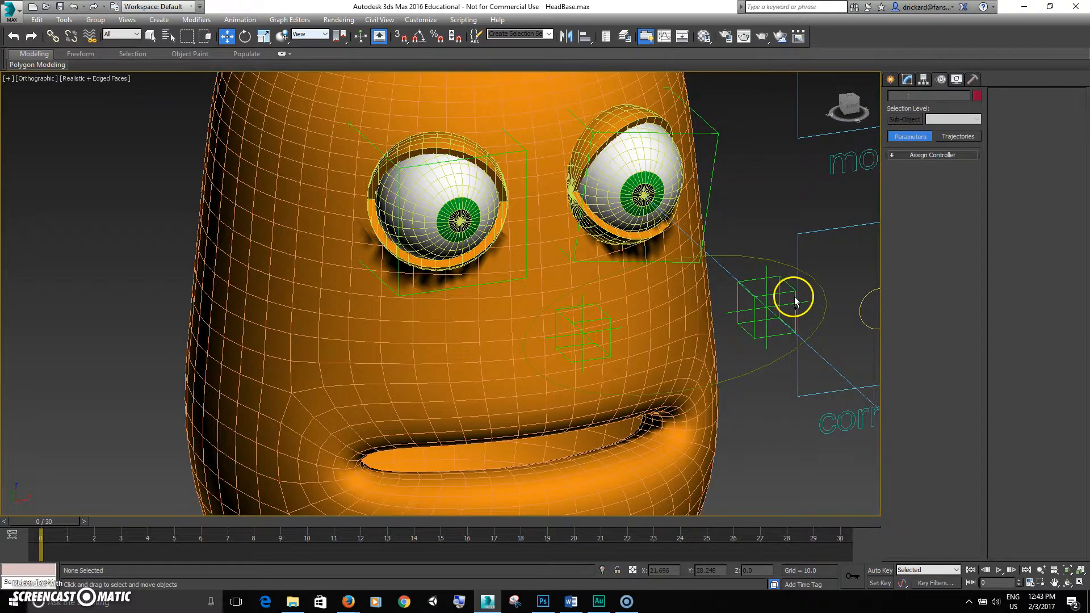
# - Try Axis Alignment as Dummy001's Upnode Control, check the Llookat helper, and return the setting to LookAt
pyautogui.click(793, 299)
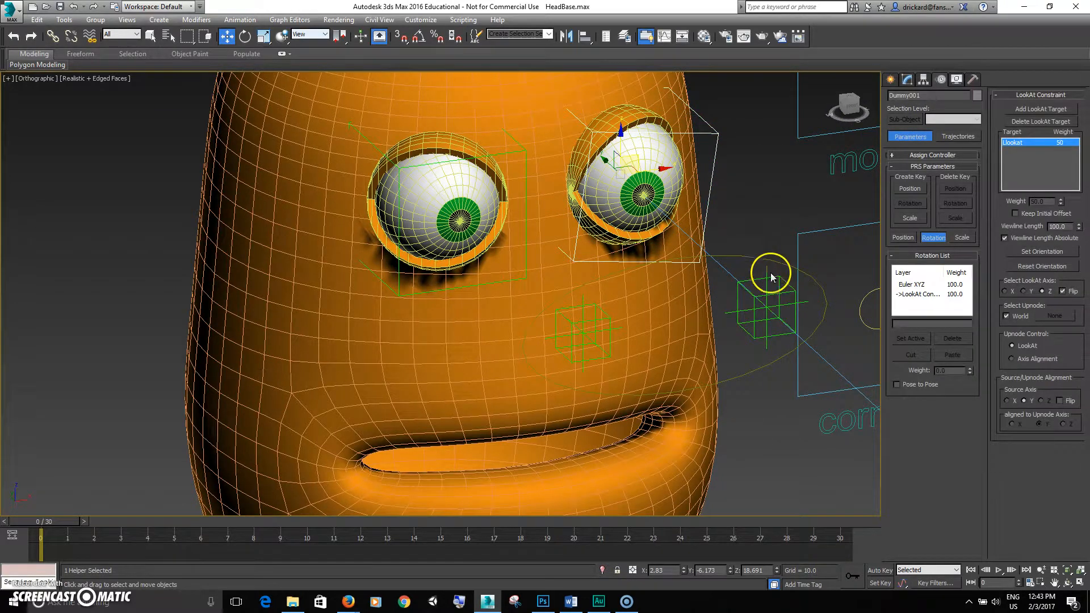
pyautogui.click(1028, 358)
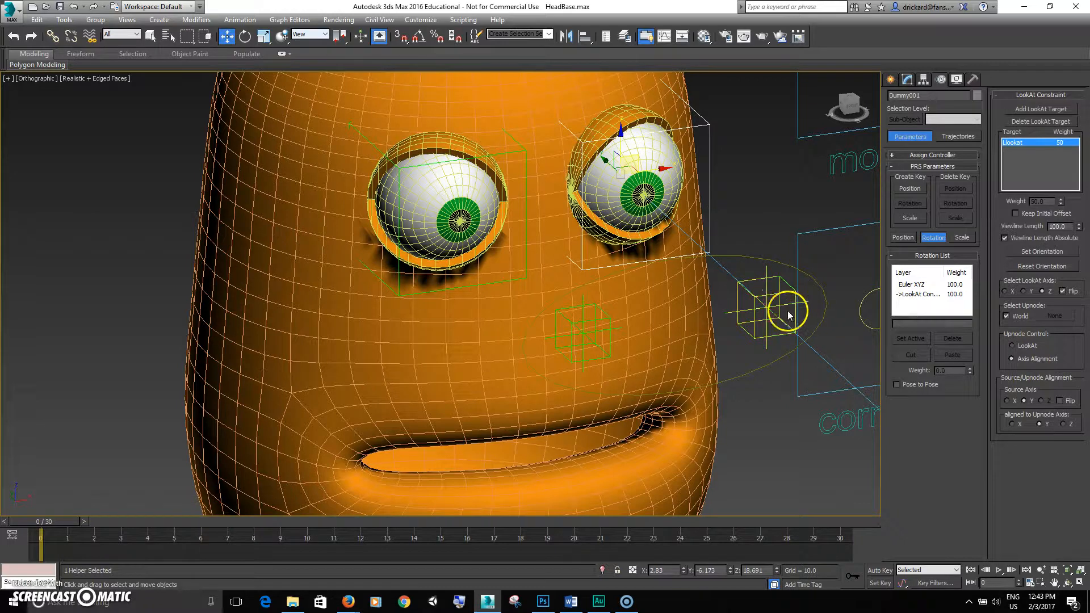
pyautogui.moveTo(780, 299)
pyautogui.mouseDown()
pyautogui.moveTo(777, 268)
pyautogui.moveTo(661, 237)
pyautogui.moveTo(625, 325)
pyautogui.moveTo(802, 353)
pyautogui.moveTo(902, 235)
pyautogui.moveTo(779, 365)
pyautogui.moveTo(681, 176)
pyautogui.moveTo(880, 233)
pyautogui.moveTo(827, 389)
pyautogui.moveTo(846, 380)
pyautogui.moveTo(876, 258)
pyautogui.moveTo(786, 291)
pyautogui.mouseUp()
pyautogui.click(693, 236)
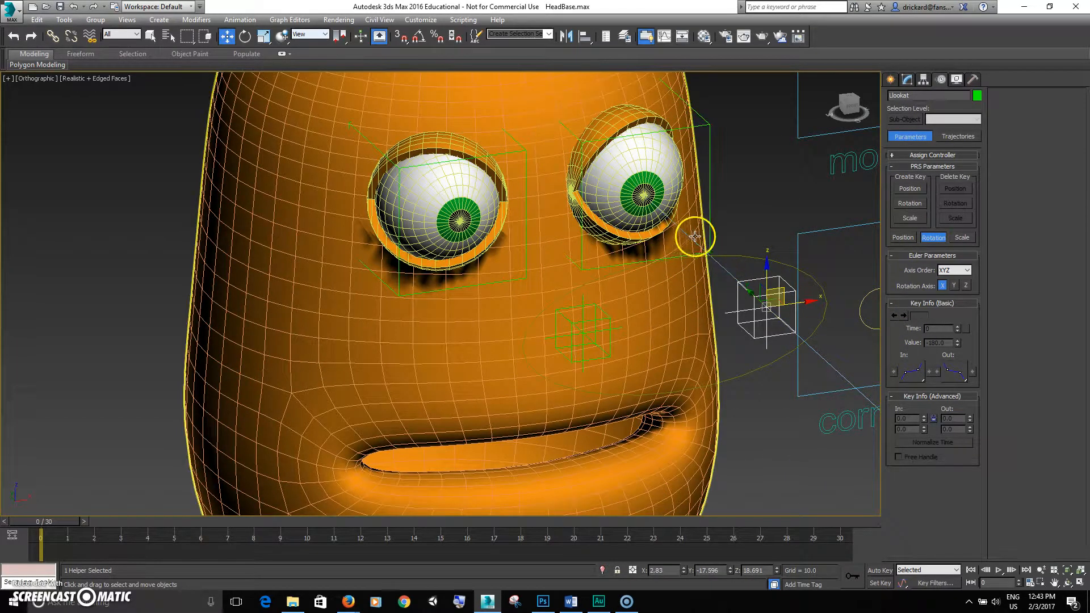
pyautogui.click(878, 330)
pyautogui.click(1025, 345)
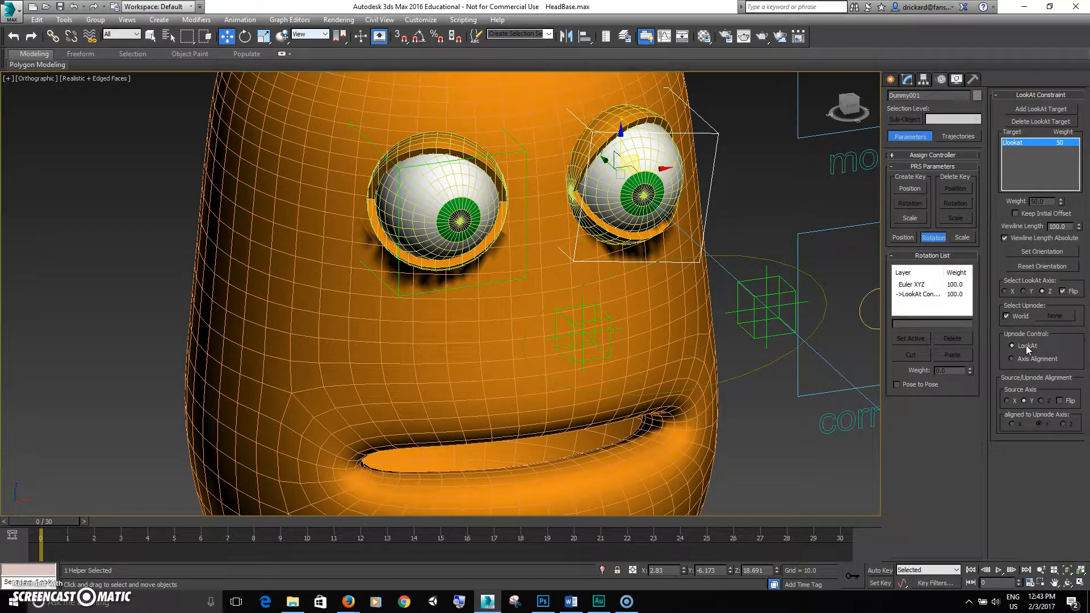
# - Add a LookAt constraint from Dummy002 to the Rlookat helper, with Z as the LookAt axis and LookAt as the Upnode Control
pyautogui.click(506, 279)
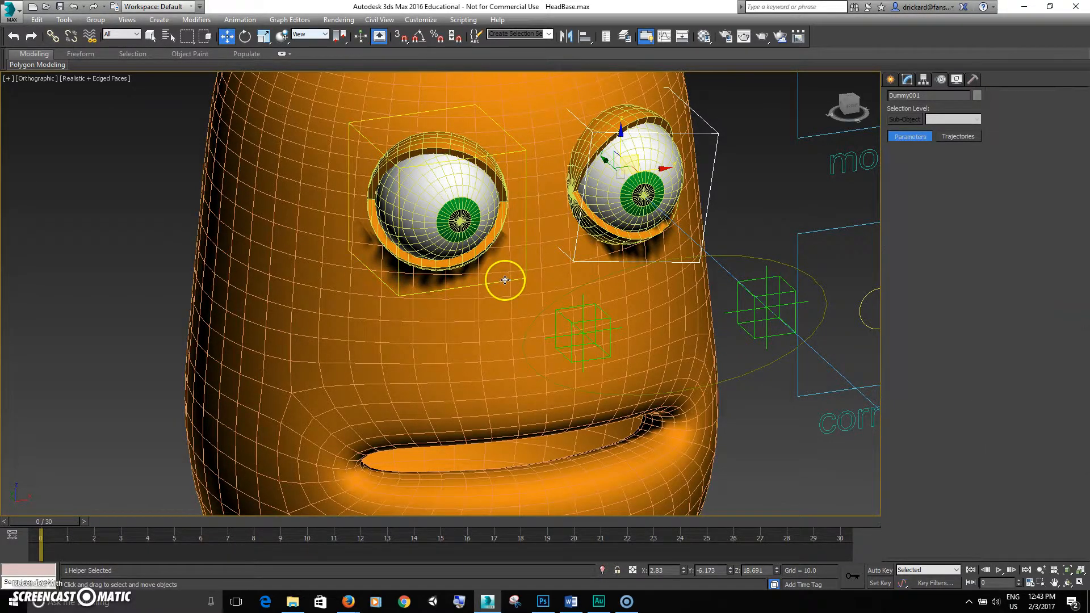
pyautogui.click(236, 21)
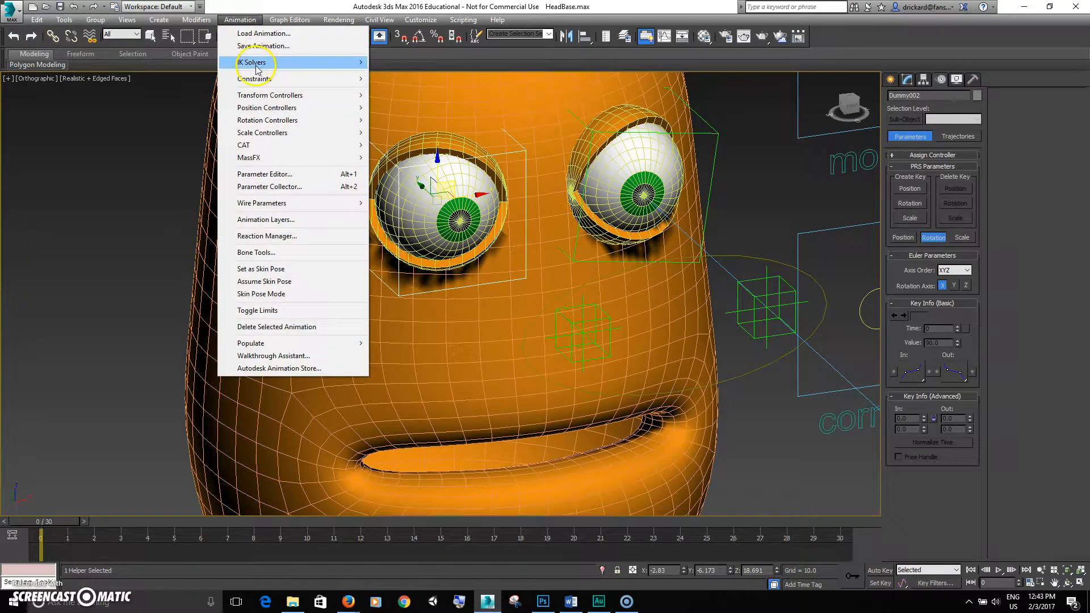
pyautogui.moveTo(255, 79)
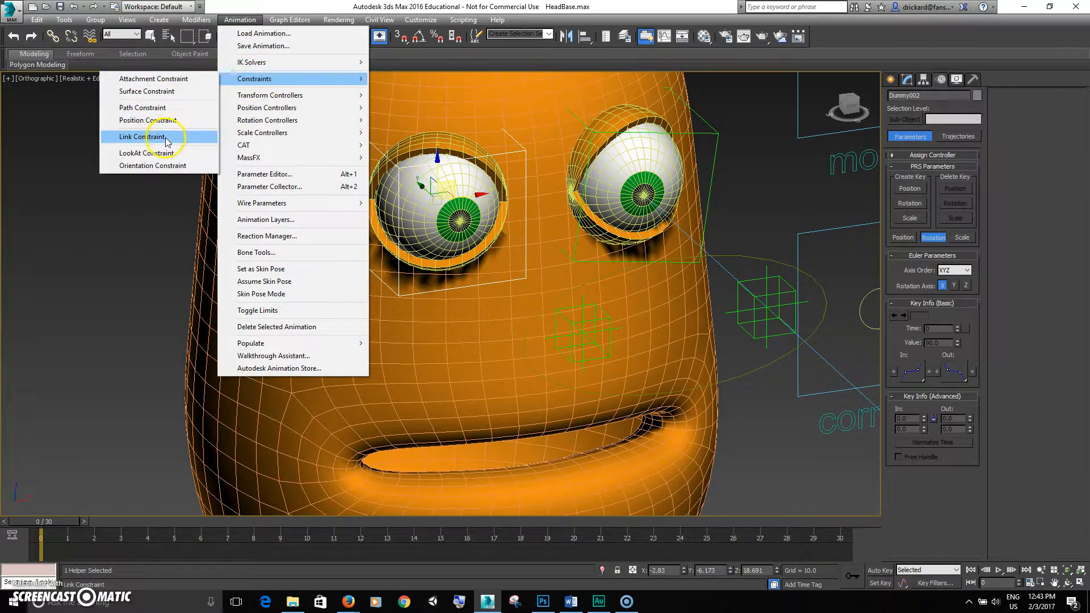
pyautogui.click(154, 152)
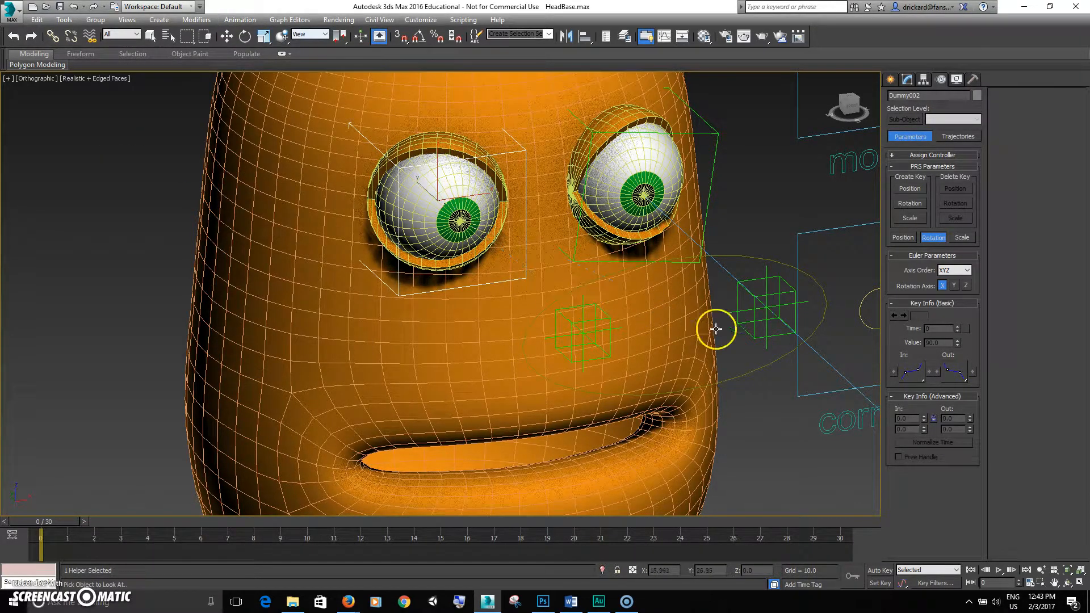
pyautogui.click(581, 332)
pyautogui.keyDown('alt'); pyautogui.moveTo(581, 332); pyautogui.dragTo(613, 331, button='middle'); pyautogui.keyUp('alt')
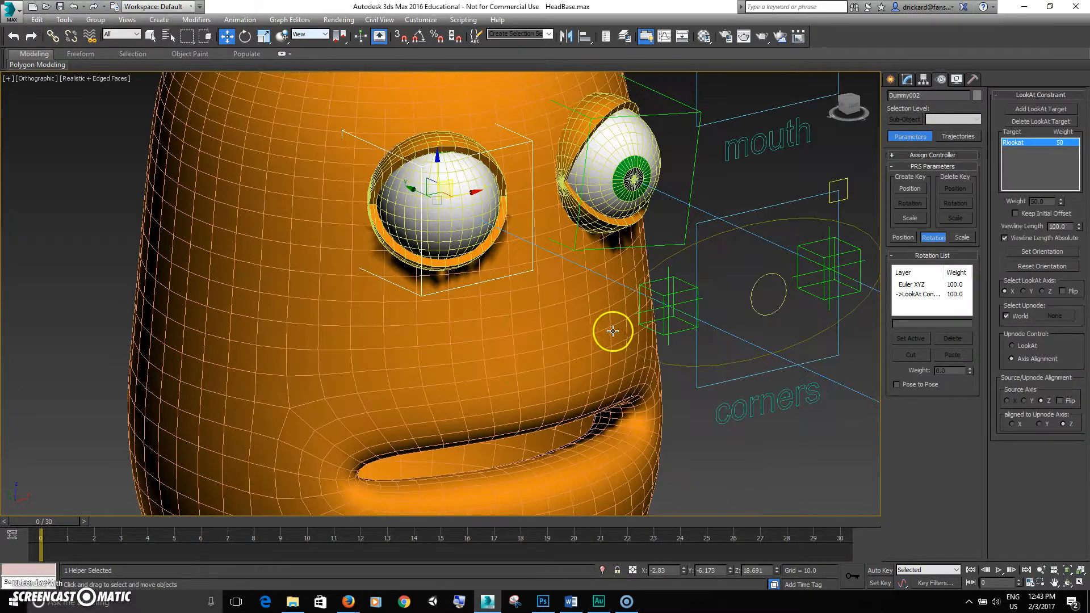
pyautogui.click(1042, 290)
# - Try moving the eye control in front of the head to test both LookAt constraints, and undo the moves
pyautogui.scroll(-5, 766, 329)
pyautogui.keyDown('alt'); pyautogui.moveTo(751, 320); pyautogui.dragTo(683, 331, button='middle'); pyautogui.keyUp('alt')
pyautogui.keyDown('alt'); pyautogui.moveTo(501, 354); pyautogui.dragTo(720, 316, button='middle'); pyautogui.keyUp('alt')
pyautogui.click(733, 356)
pyautogui.moveTo(642, 333); pyautogui.dragTo(724, 321)
pyautogui.moveTo(711, 313)
pyautogui.keyDown('alt'); pyautogui.mouseDown(button='middle')
pyautogui.moveTo(664, 328)
pyautogui.moveTo(715, 323)
pyautogui.mouseUp(button='middle'); pyautogui.keyUp('alt')
pyautogui.moveTo(723, 316); pyautogui.dragTo(729, 347)
pyautogui.hotkey('ctrl', 'z')
pyautogui.hotkey('ctrl', 'z')
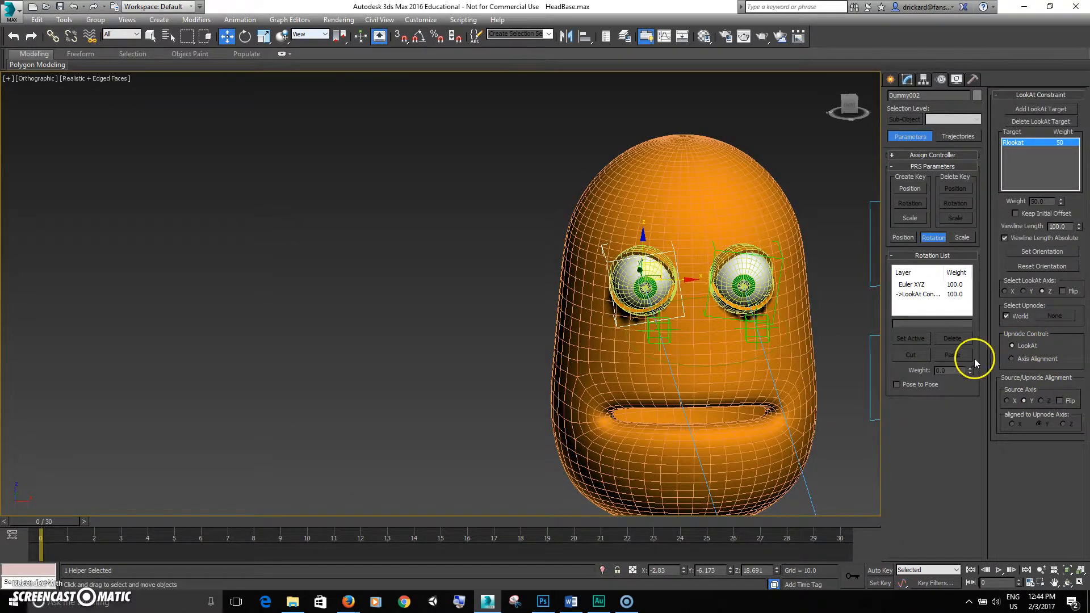
# - Try moving eyeCTRL in different directions to check that both eyes follow it, undoing each move
pyautogui.keyDown('alt'); pyautogui.moveTo(760, 371); pyautogui.dragTo(758, 397, button='middle'); pyautogui.keyUp('alt')
pyautogui.click(761, 434)
pyautogui.click(761, 434)
pyautogui.moveTo(752, 395); pyautogui.dragTo(684, 332)
pyautogui.moveTo(685, 332); pyautogui.dragTo(478, 170, button='middle')
pyautogui.hotkey('ctrl', 'z')
pyautogui.moveTo(551, 225); pyautogui.dragTo(721, 333)
pyautogui.hotkey('ctrl', 'z')
pyautogui.keyDown('alt'); pyautogui.moveTo(627, 370); pyautogui.dragTo(727, 426, button='middle'); pyautogui.keyUp('alt')
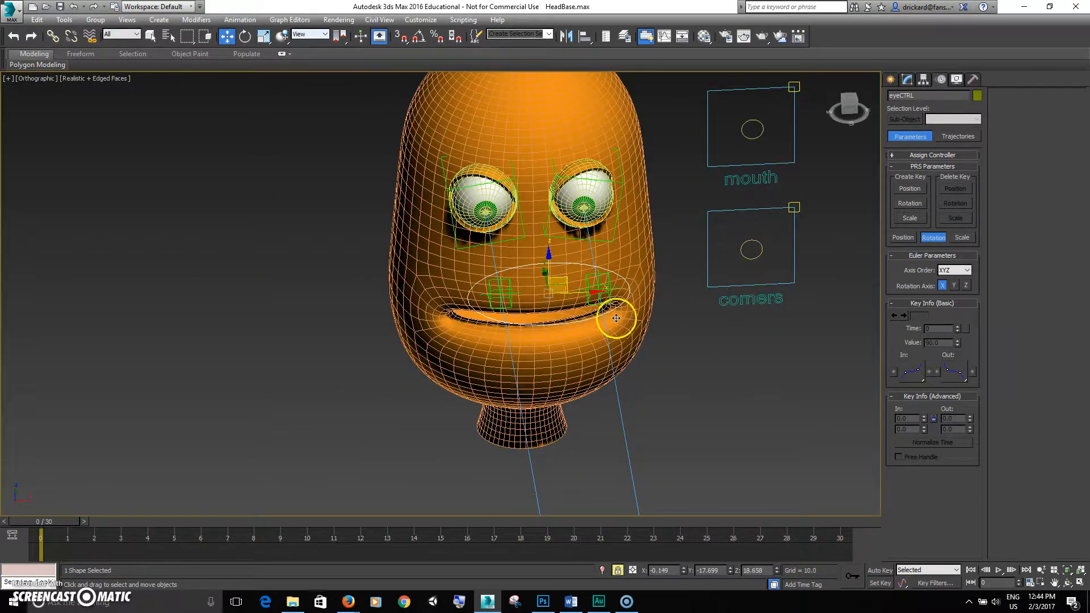
# - Try deleting eyeCTRL and moving the Llookat helper on its own
pyautogui.press('Delete')
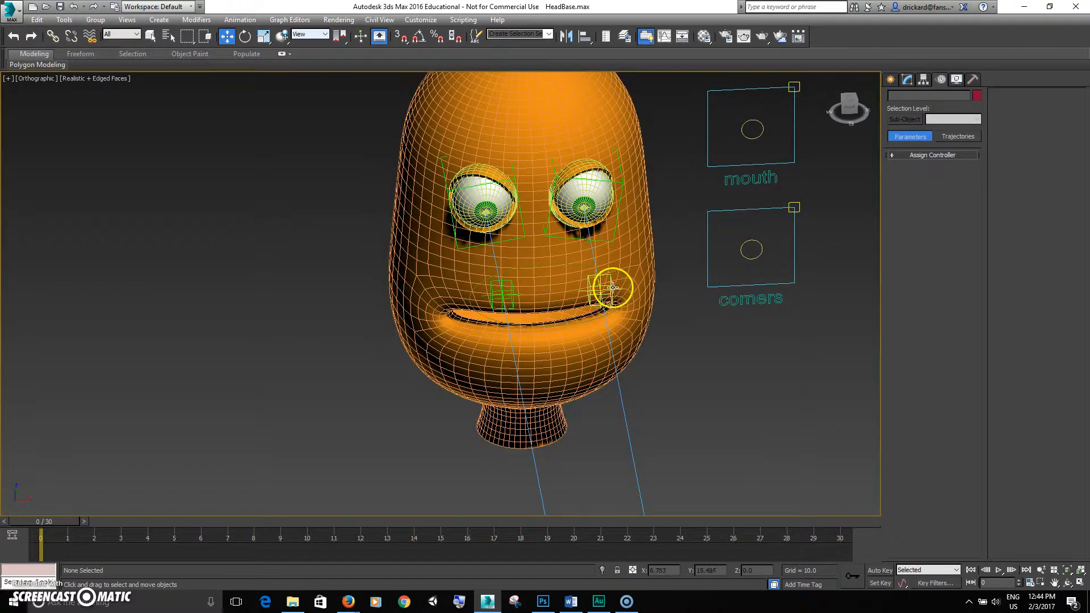
pyautogui.click(612, 288)
pyautogui.keyDown('alt'); pyautogui.moveTo(621, 294); pyautogui.dragTo(642, 292, button='middle'); pyautogui.keyUp('alt')
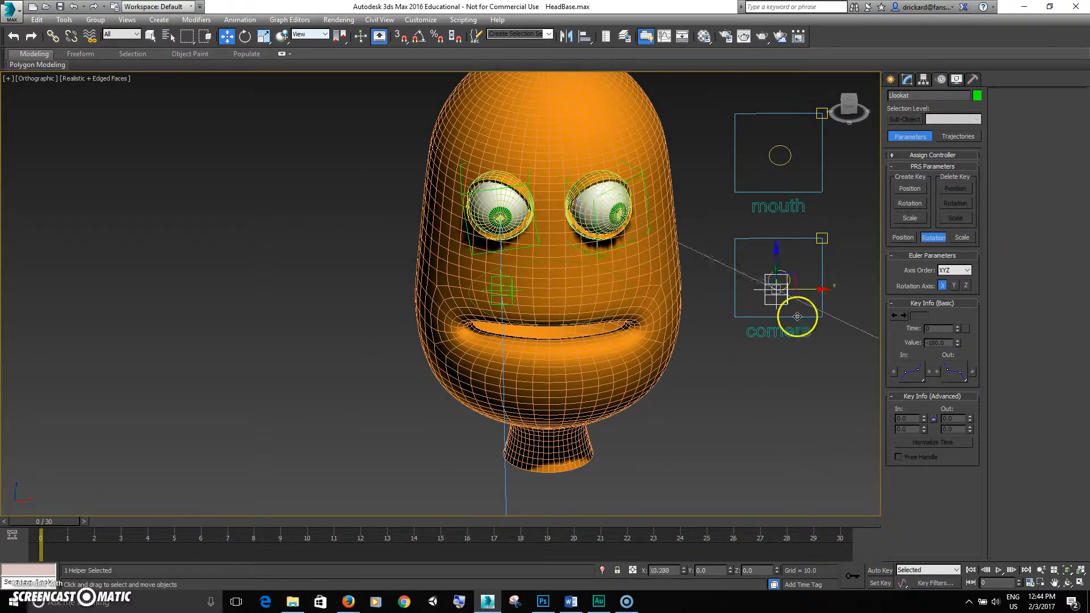
# - Switch the viewport to Perspective and examine the orange head and its eye helpers from an angle
pyautogui.keyDown('alt'); pyautogui.moveTo(620, 400); pyautogui.dragTo(510, 386, button='middle'); pyautogui.keyUp('alt')
pyautogui.press('p')
pyautogui.scroll(-3, 571, 391)
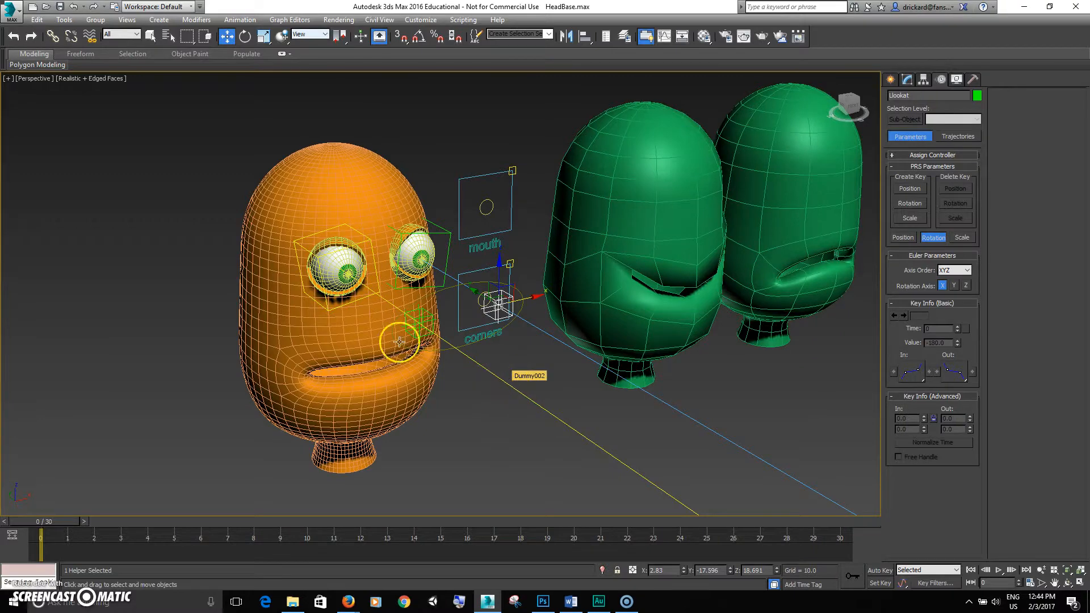